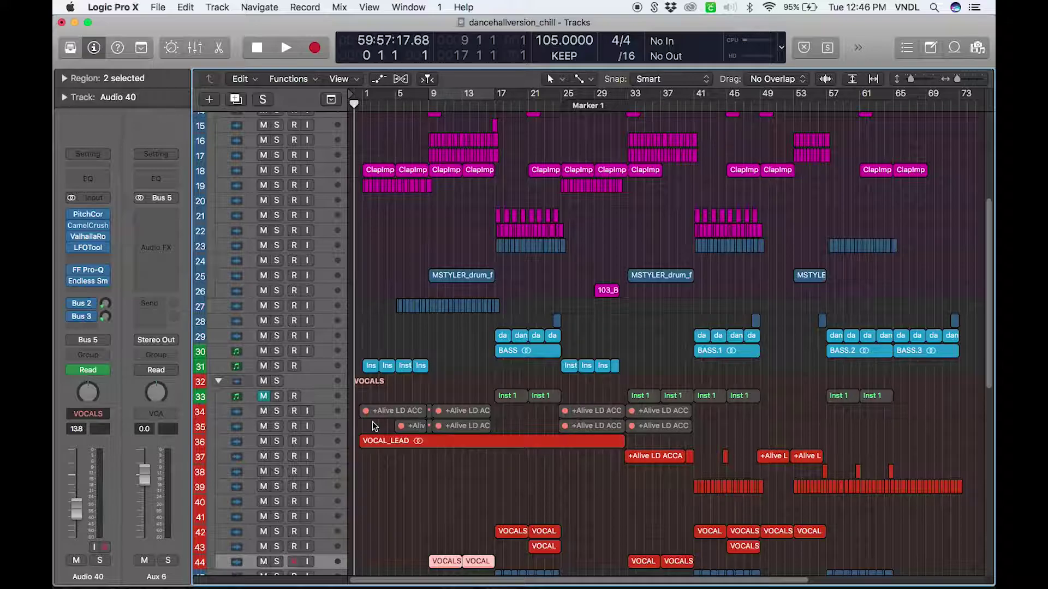
Set the cycle range from bar 17 to bar 25
ctrl+alt+click(373, 425)
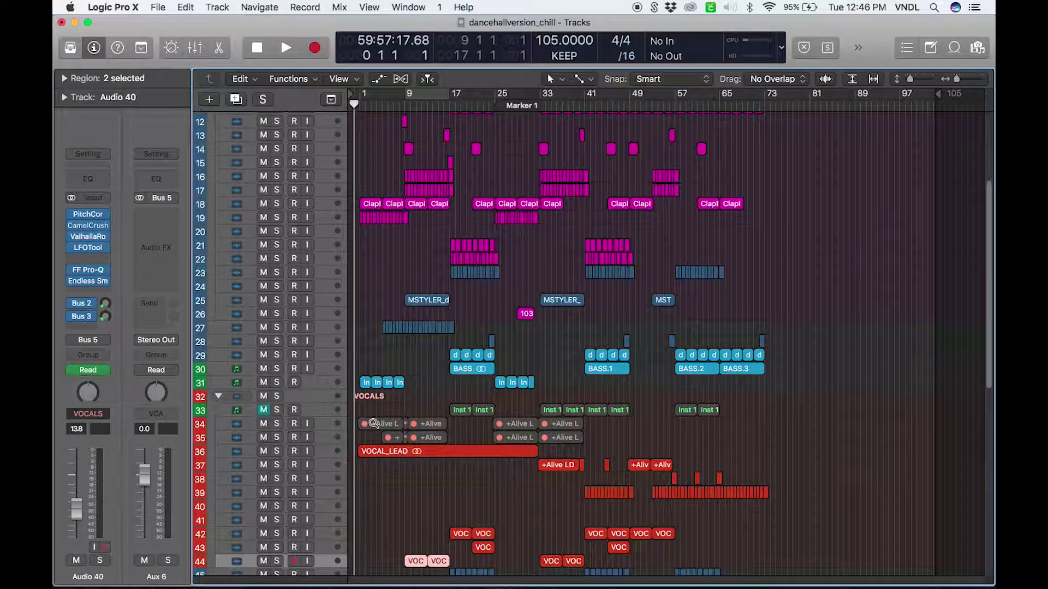
scroll(374, 424, down, 5)
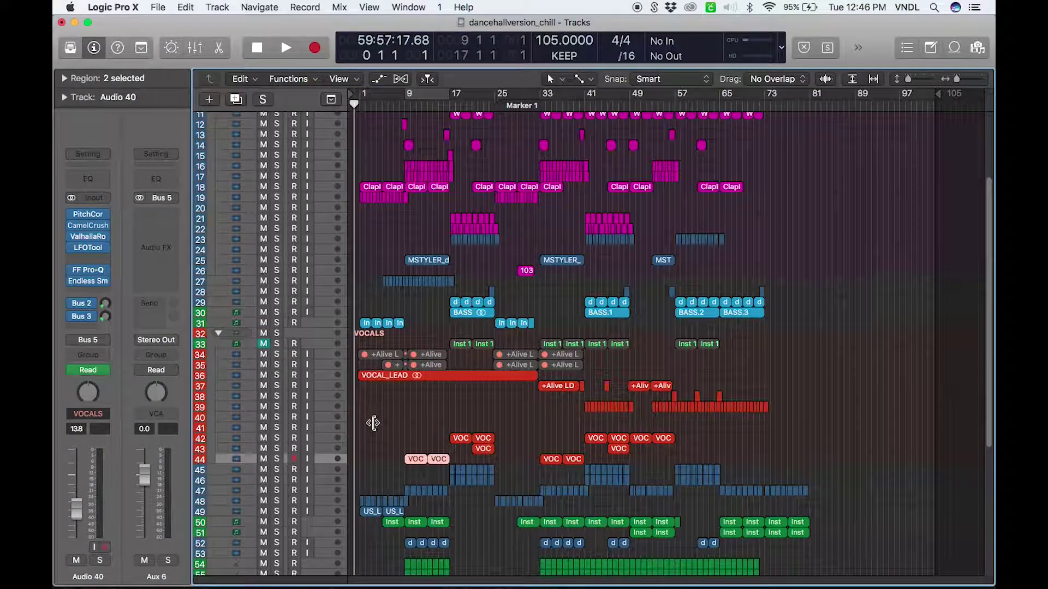
scroll(374, 423, up, 2)
scroll(374, 423, right, 2)
scroll(373, 423, left, 2)
scroll(373, 424, up, 4)
scroll(374, 424, right, 1)
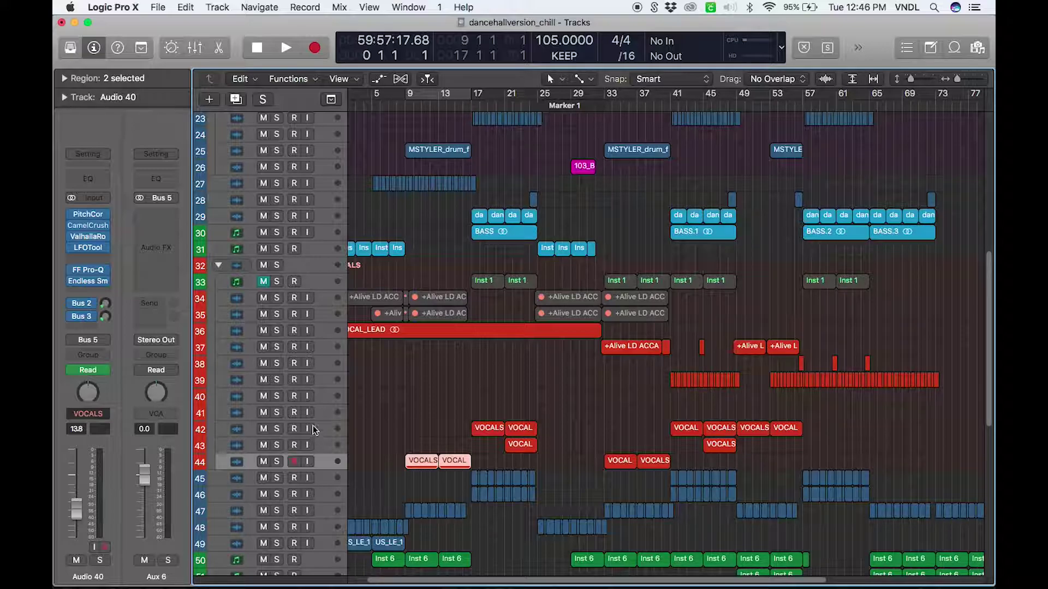
drag(471, 96, 537, 131)
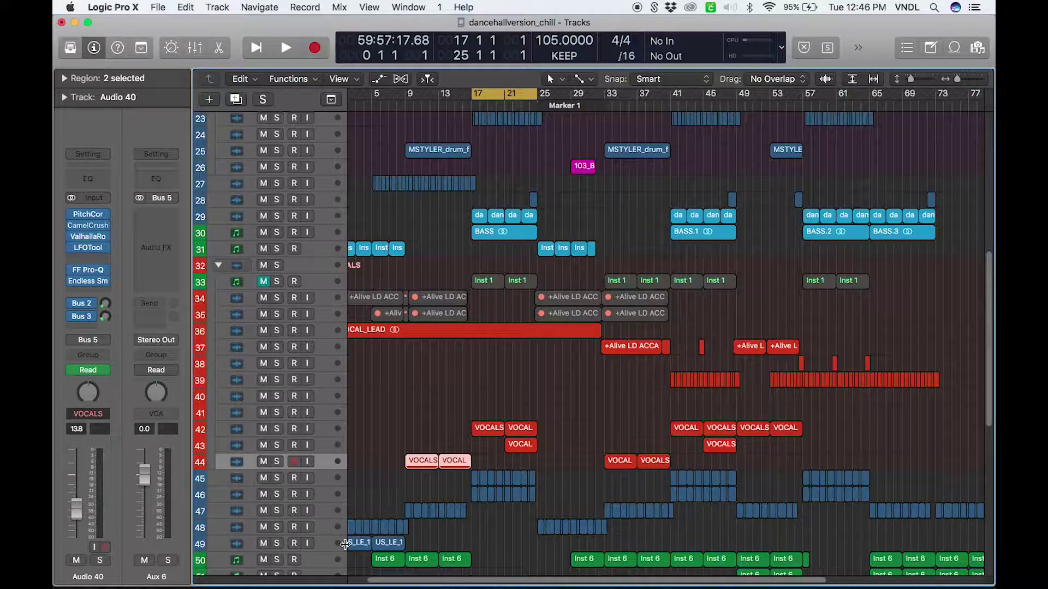
Set the cycle range from bar 1 to bar 17 and solo the VOCAL_LEAD track
scroll(377, 355, left, 2)
click(330, 329)
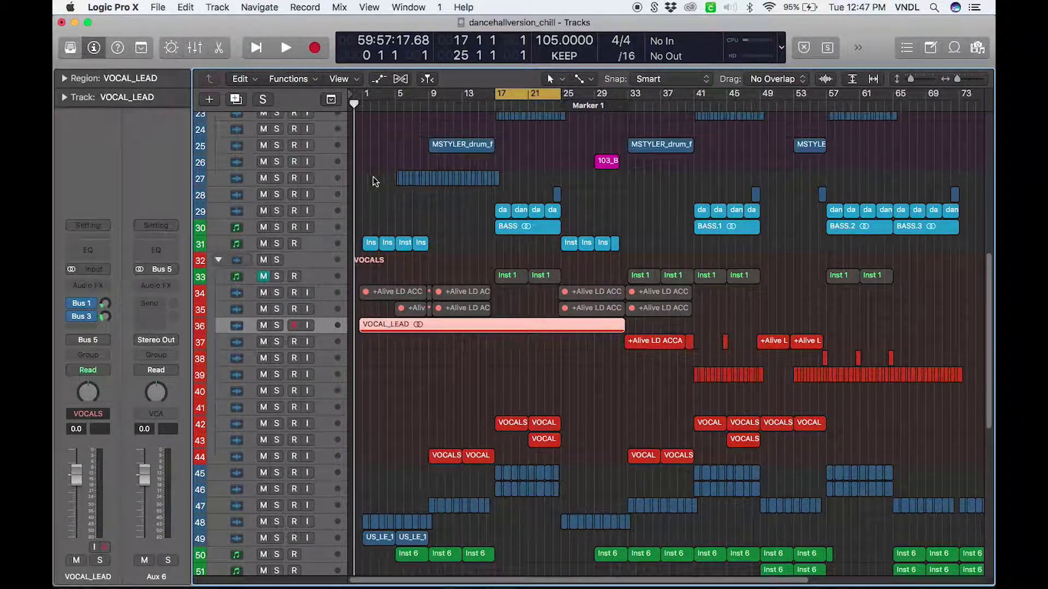
drag(365, 95, 495, 112)
click(279, 324)
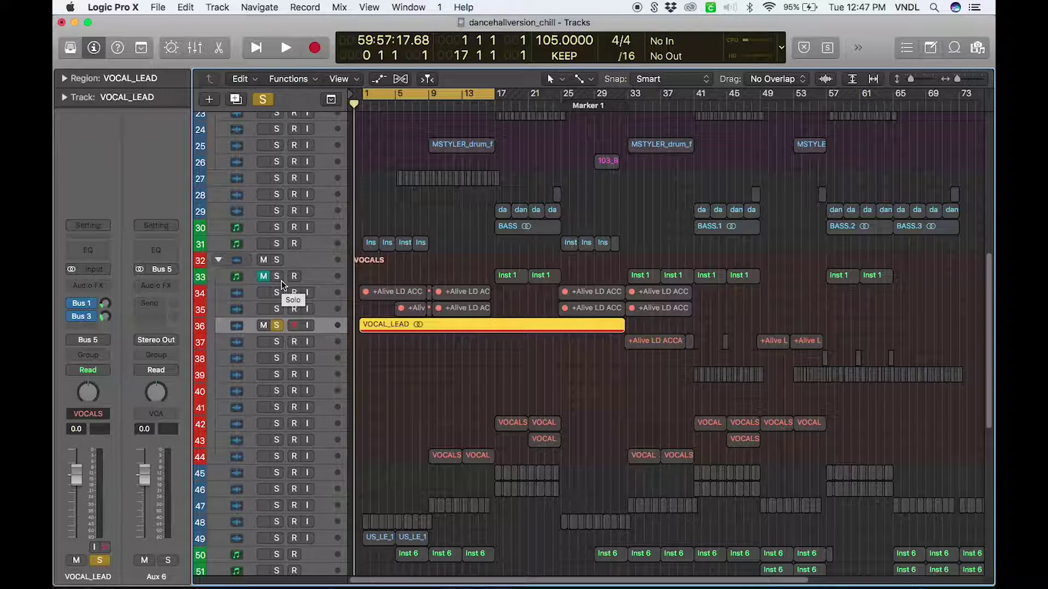
Compare the channel strip inserts and sends of the Audio 6, +Alive LD…ix+.01_02 and VOCAL_LEAD tracks
key(super+Right)
key(super+Down)
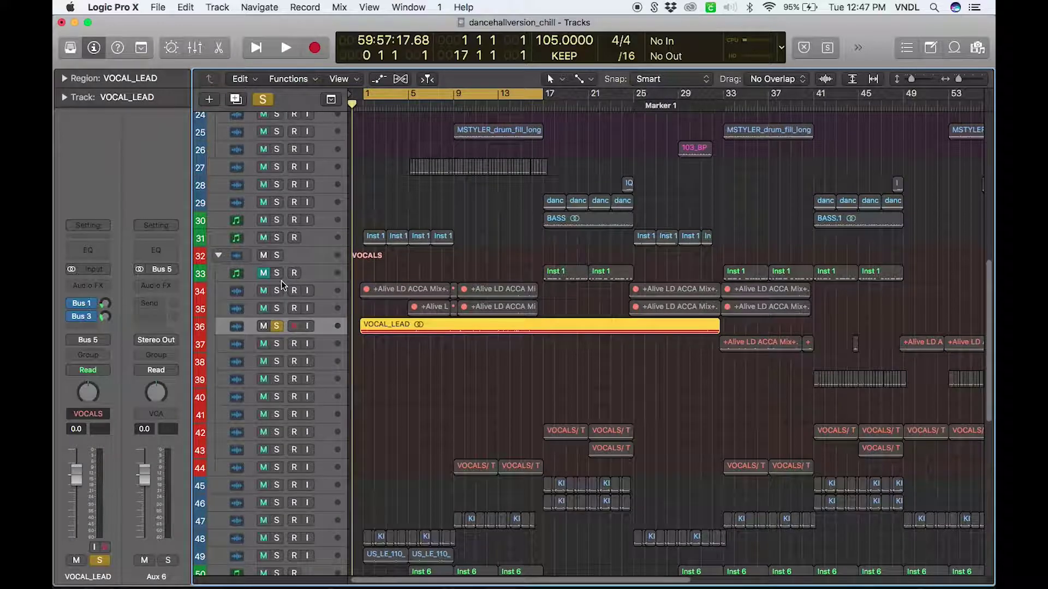
key(super+Down)
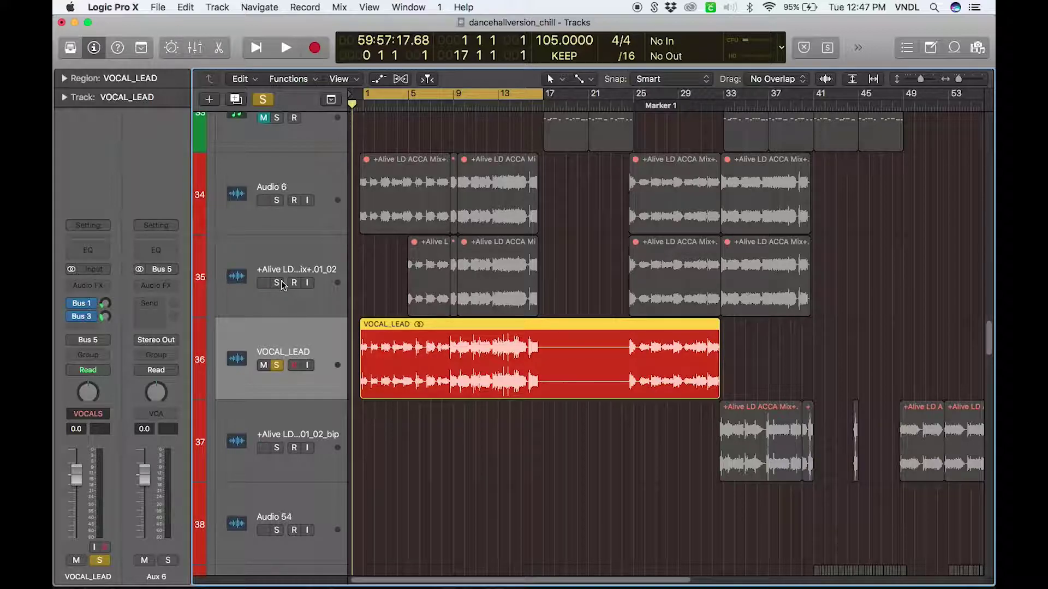
click(238, 229)
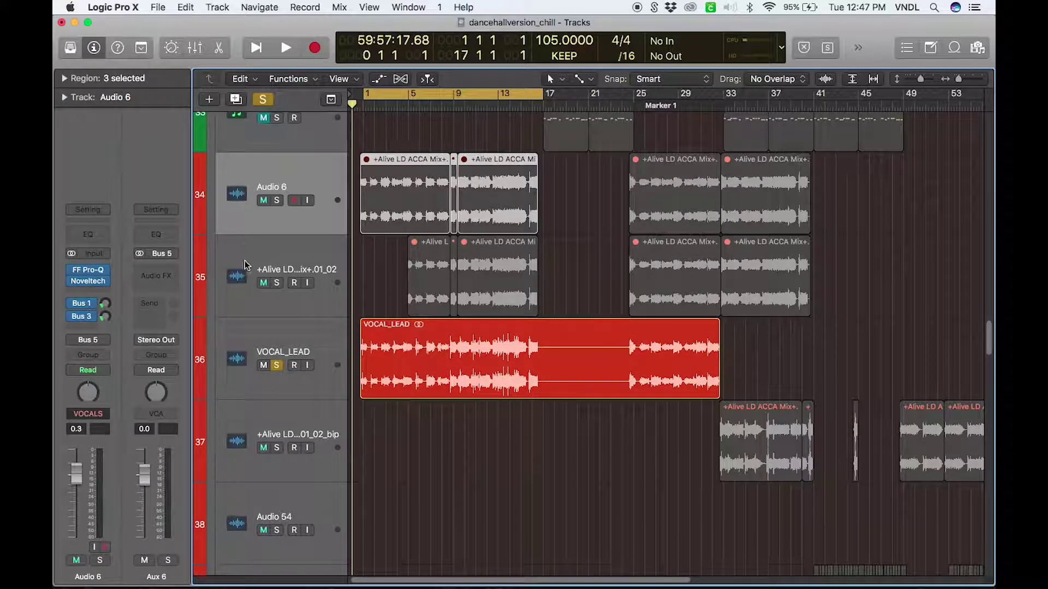
click(239, 243)
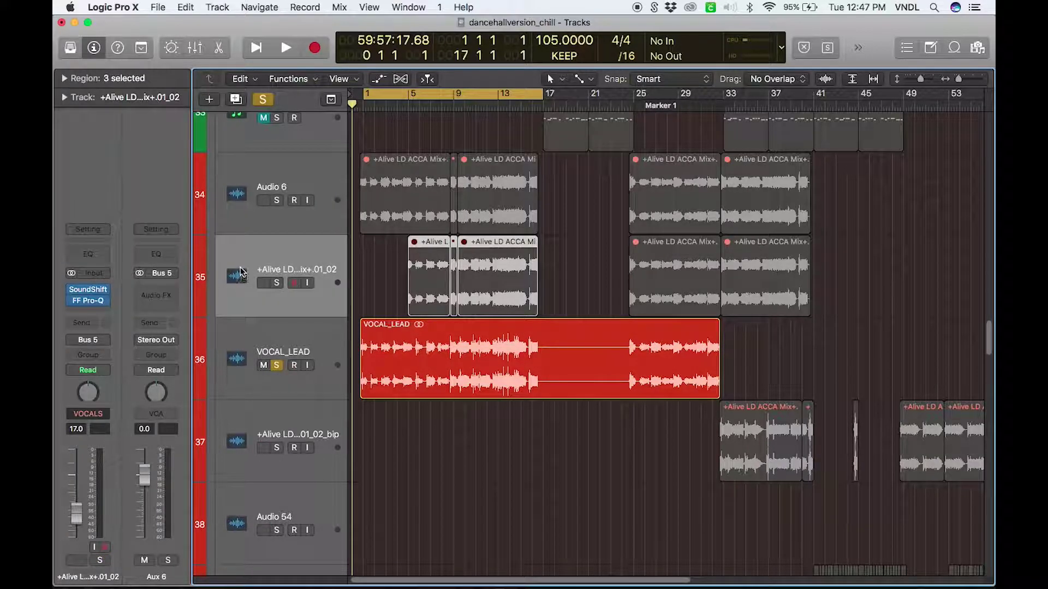
click(234, 225)
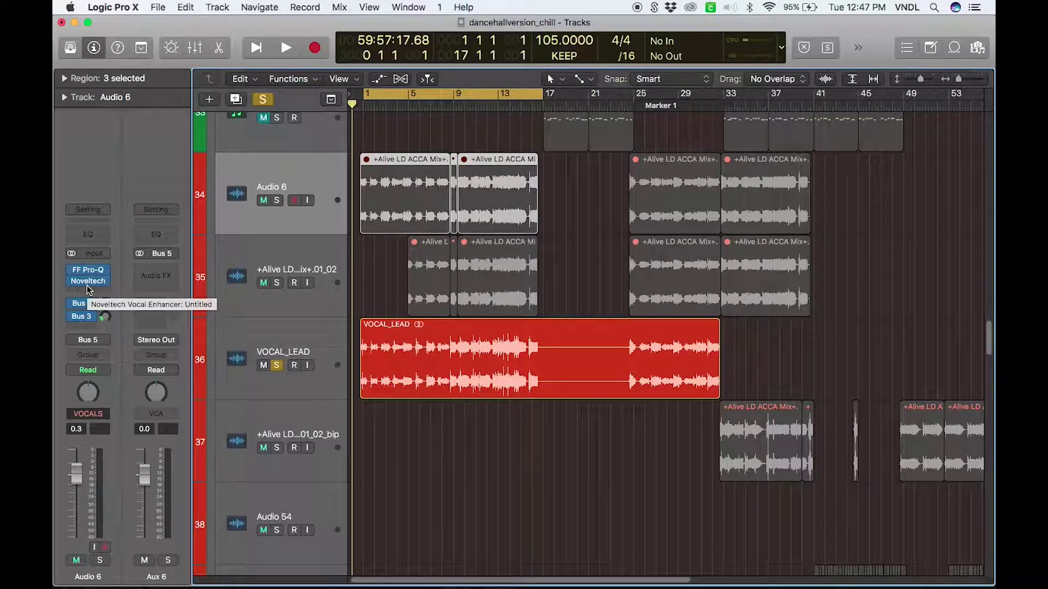
click(251, 329)
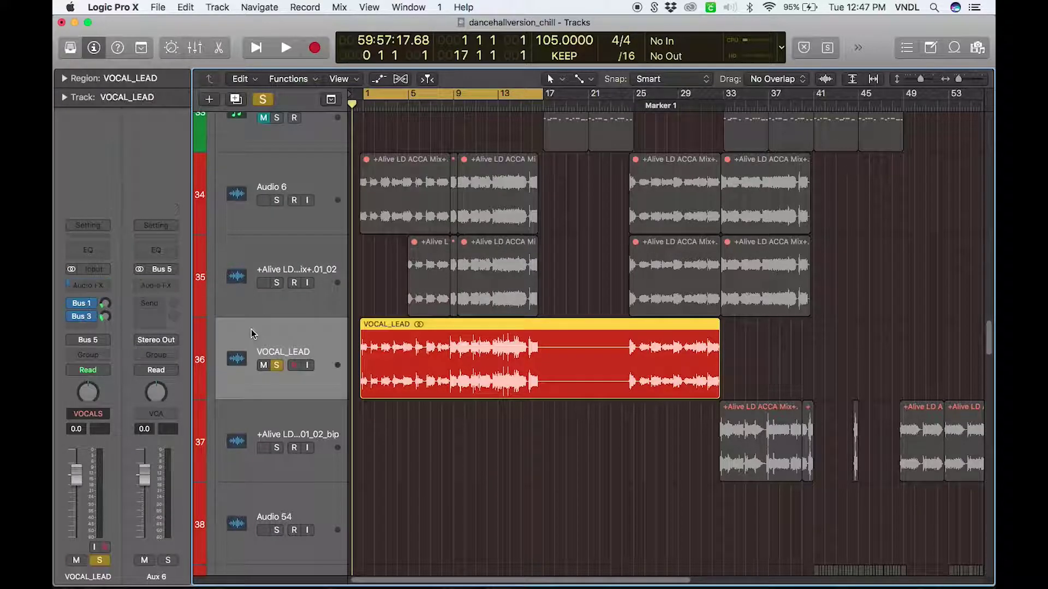
click(296, 247)
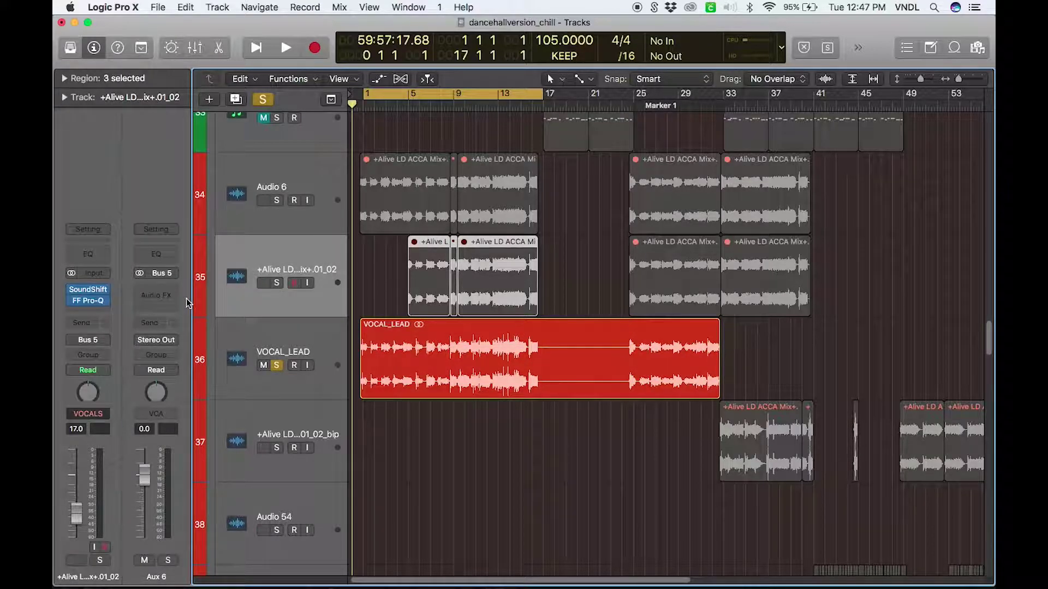
Listen to the first bars of the soloed VOCAL_LEAD track from bar 1, then stop playback
scroll(441, 417, down, 3)
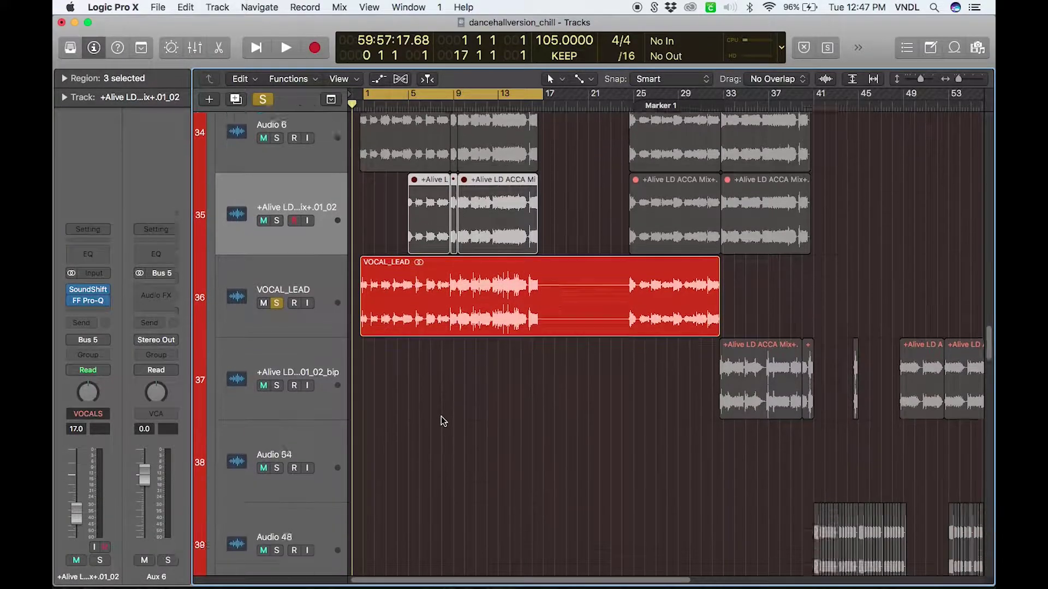
scroll(441, 417, down, 10)
scroll(442, 417, up, 7)
scroll(441, 417, up, 5)
click(278, 388)
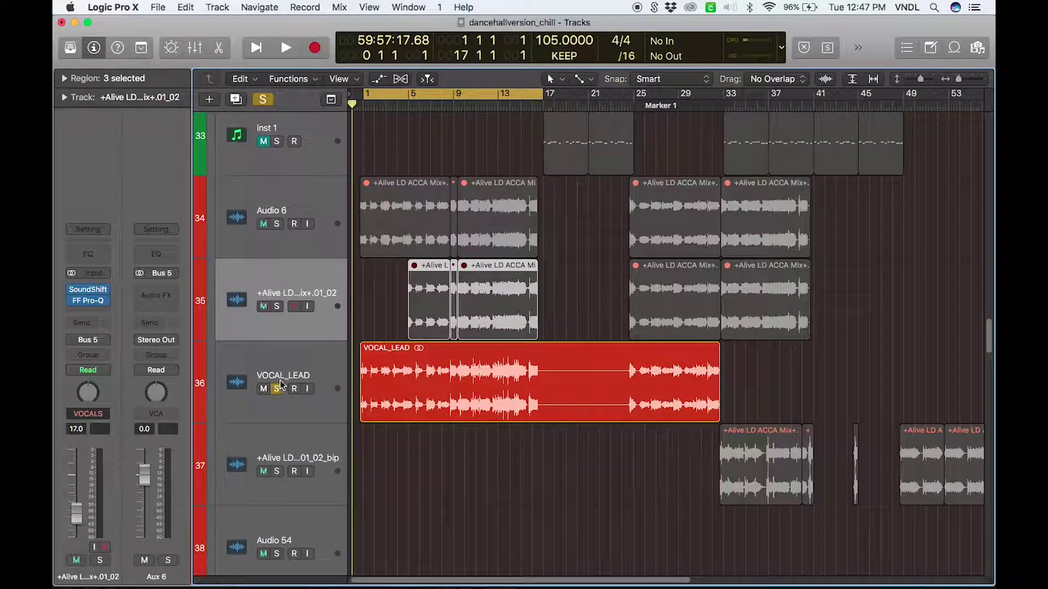
click(278, 375)
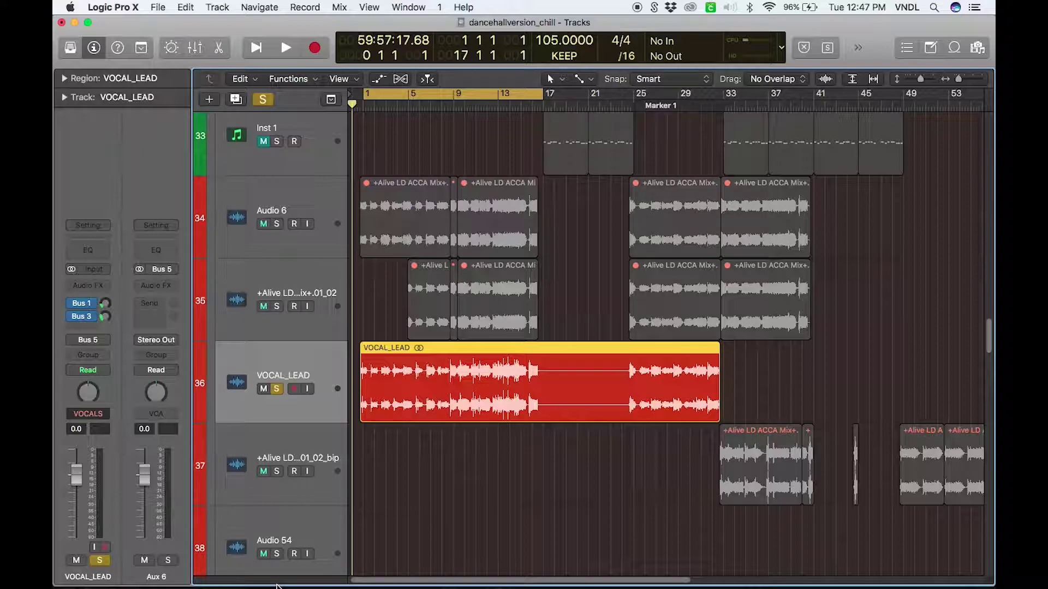
key(space)
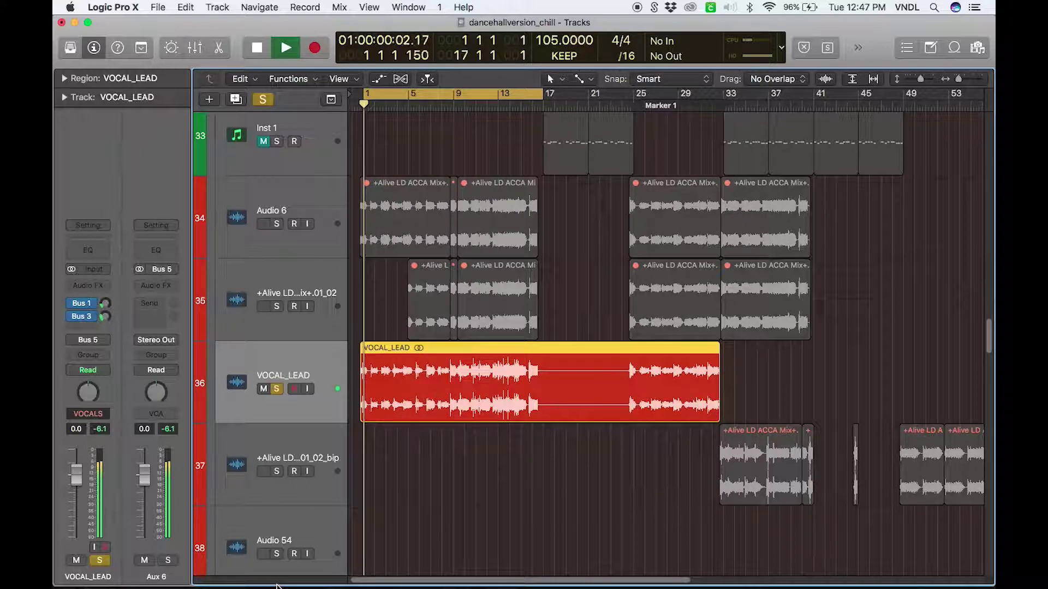
key(super+Up)
key(super+Up)
key(super+Up)
key(super+Up)
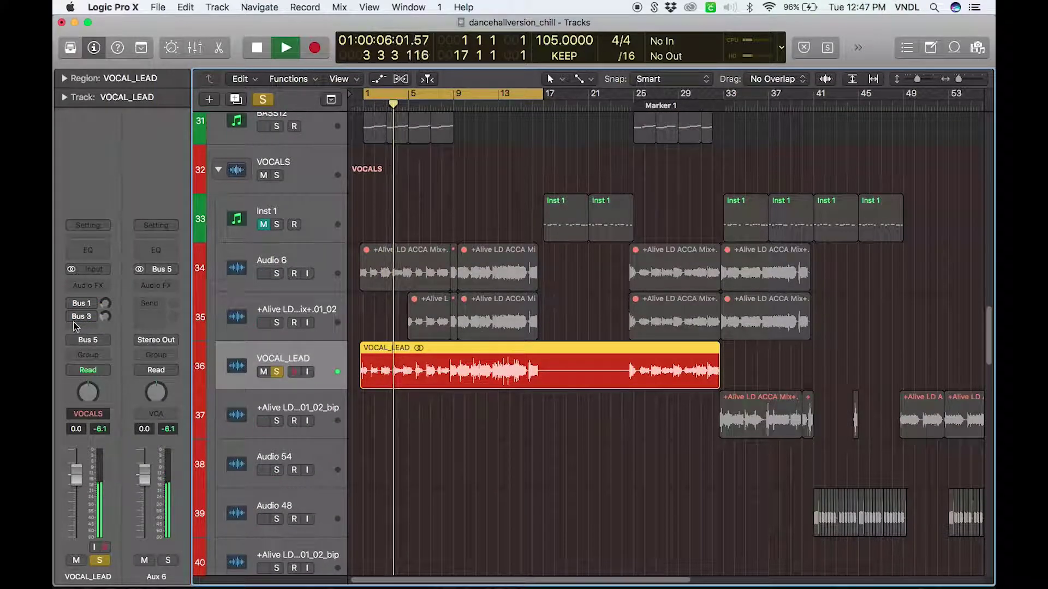
key(space)
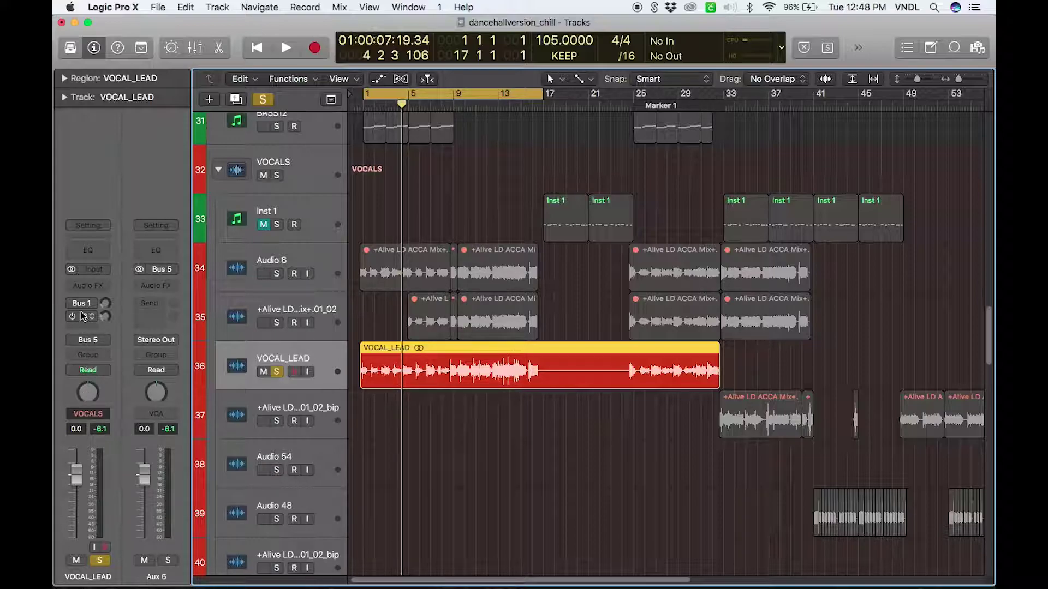
Activate the Bus 1 send on VOCAL_LEAD and enable H-Delay and FF Pro-Q on DELAY_1/4 while playing from bar 1
click(81, 305)
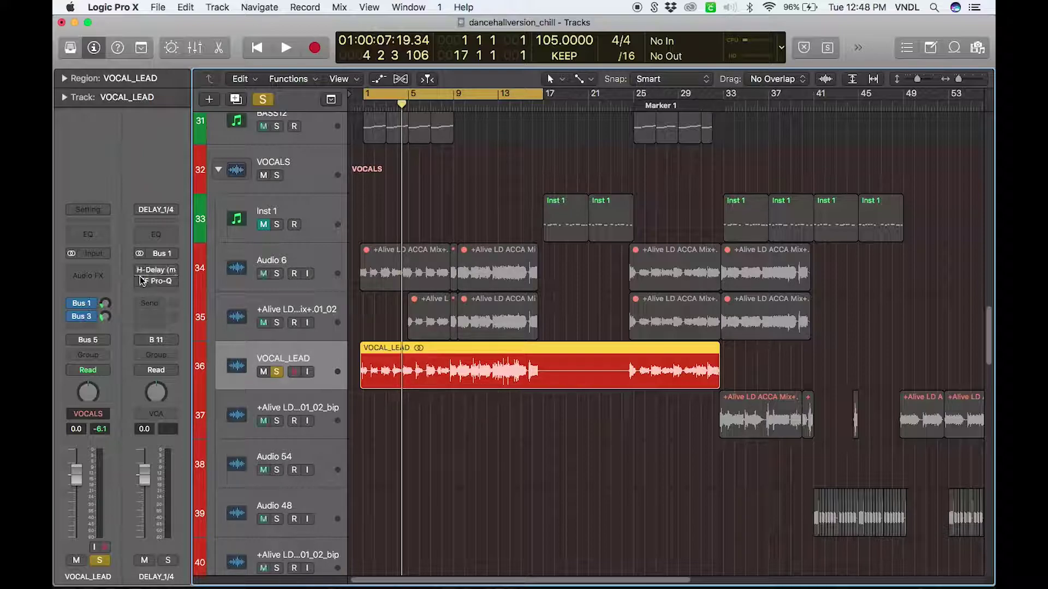
key(Return)
key(space)
drag(140, 270, 140, 282)
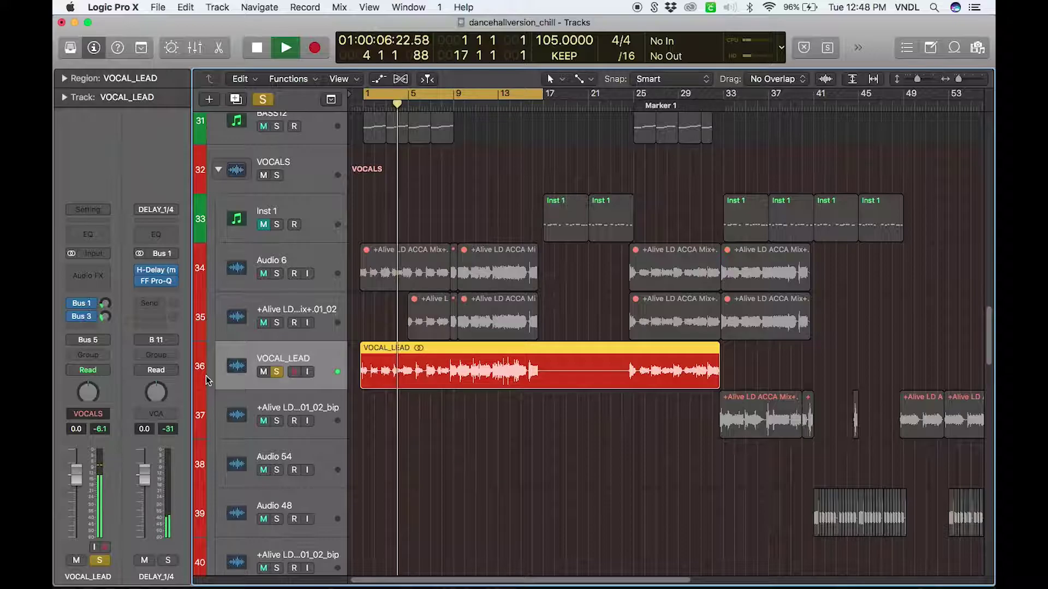
Display the VOCAL_LEAD track's Bus 3 plate reverb channel and listen to the soloed vocal past bar 9, then stop playback
scroll(205, 376, down, 5)
click(81, 316)
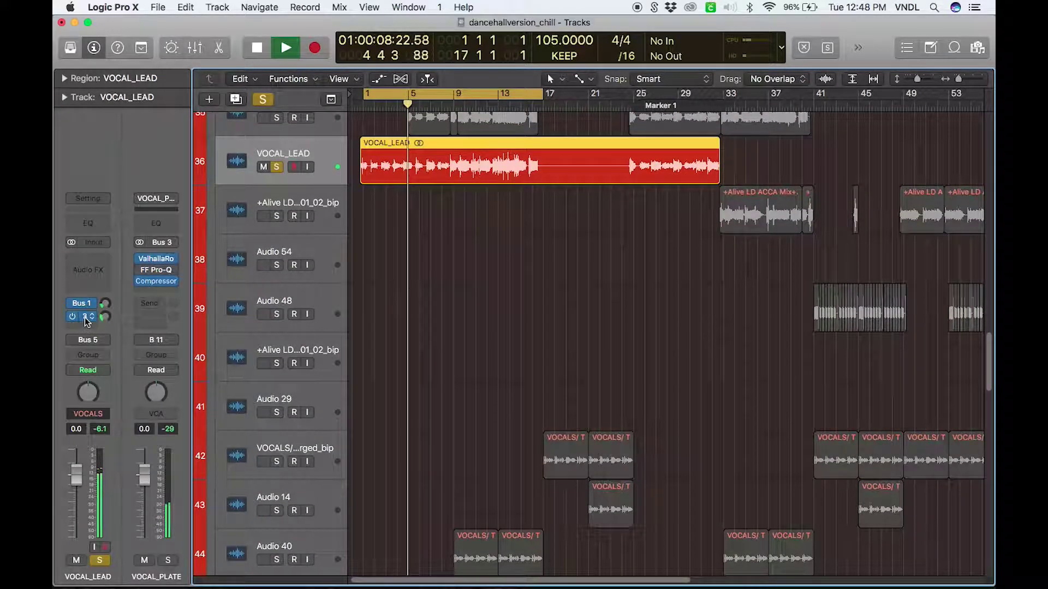
scroll(239, 217, up, 3)
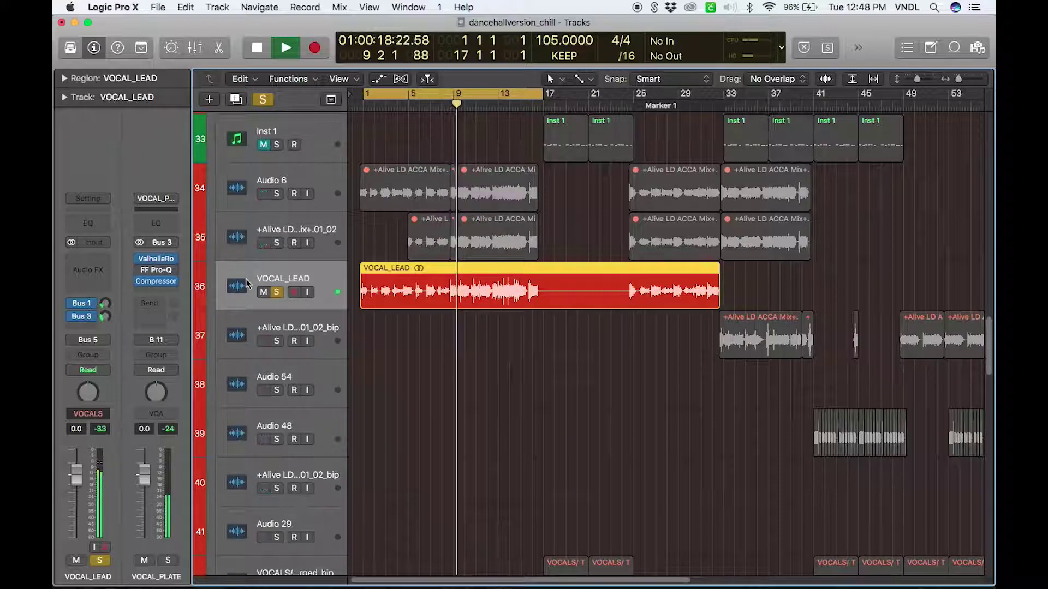
key(super+Down)
key(super+Down)
key(super+Down)
key(super+Down)
key(super+Down)
key(super+Down)
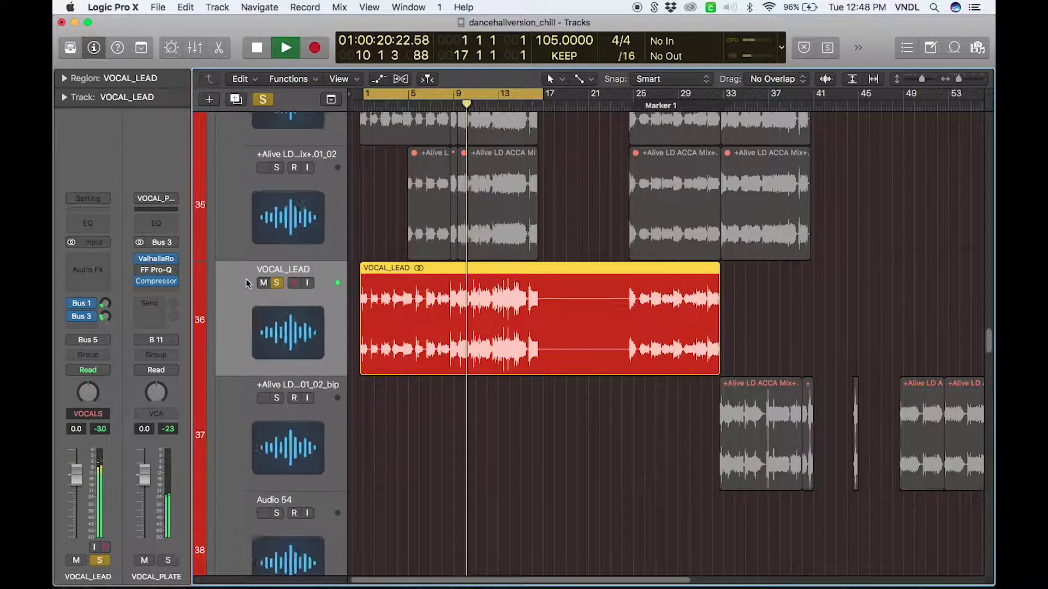
key(space)
Turn off solo on the VOCAL_LEAD track
key(super+Left)
key(super+Left)
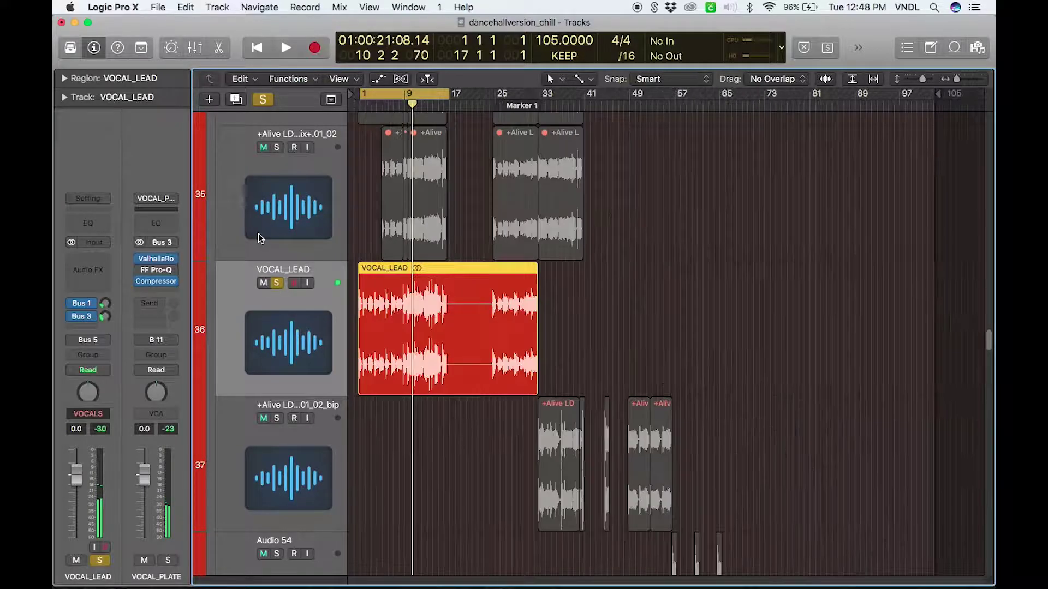
key(super+Up)
key(super+Up)
key(super+Up)
key(super+Up)
key(super+Up)
key(super+Up)
key(super+Up)
key(super+Up)
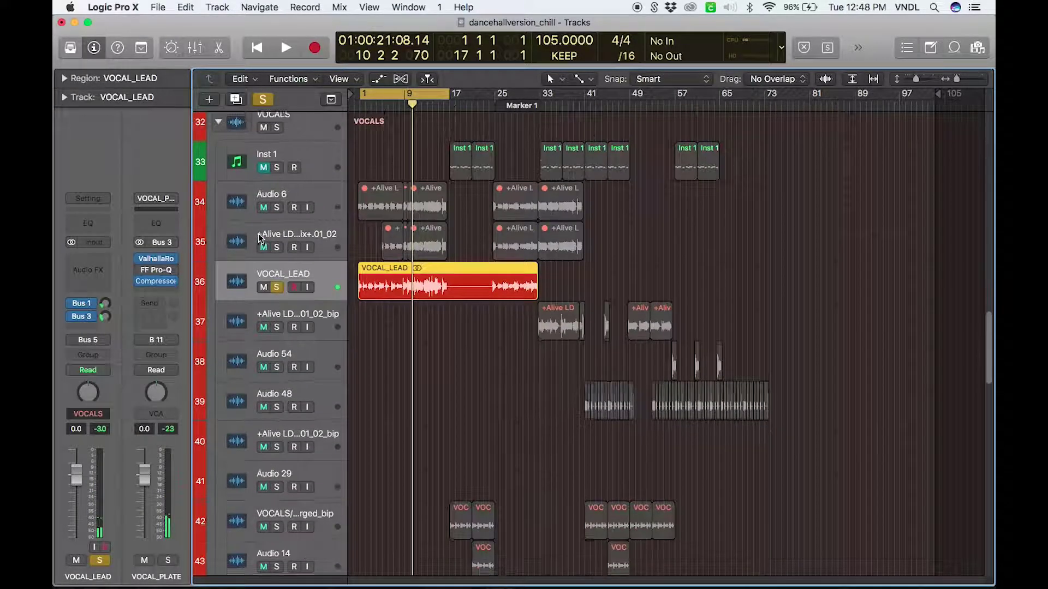
click(277, 271)
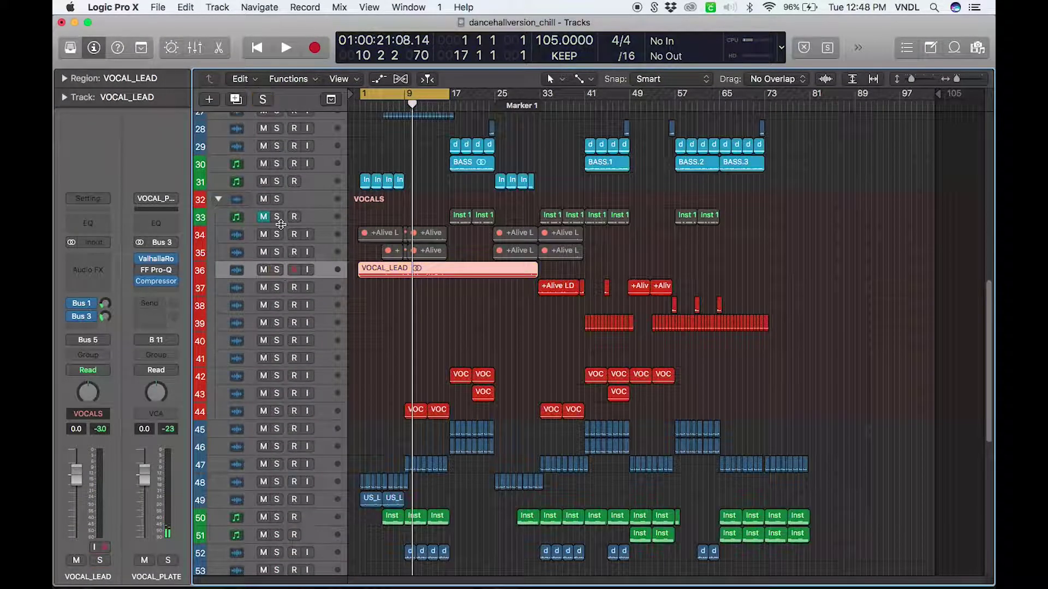
Play the full mix from bar 1 and examine how the vocal, piano loop and instrument regions are arranged around it
key(super+Up)
key(Return)
key(space)
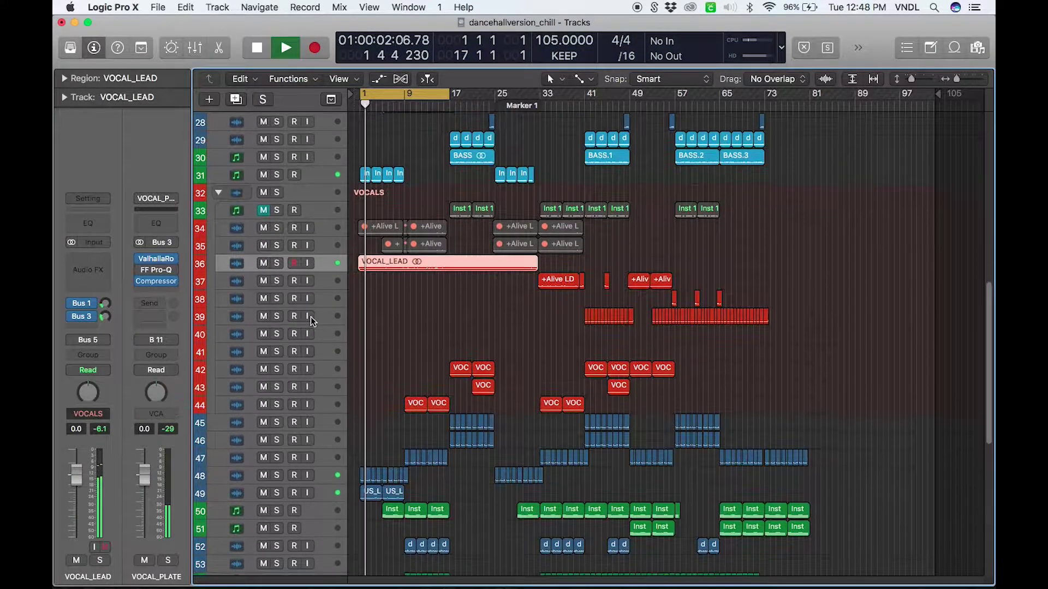
key(super+Right)
key(super+Right)
key(super+Right)
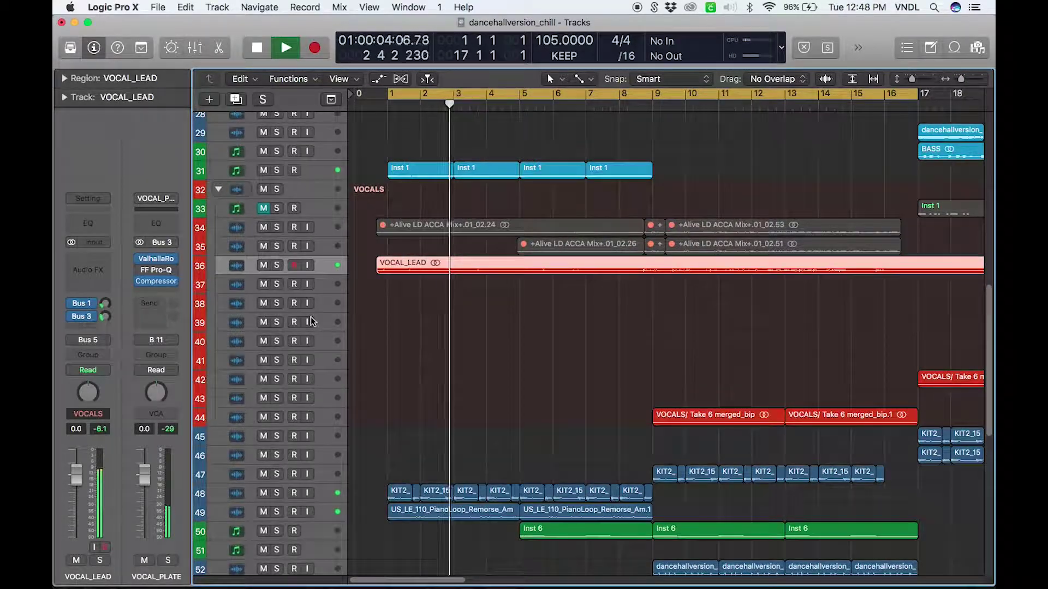
key(super+Down)
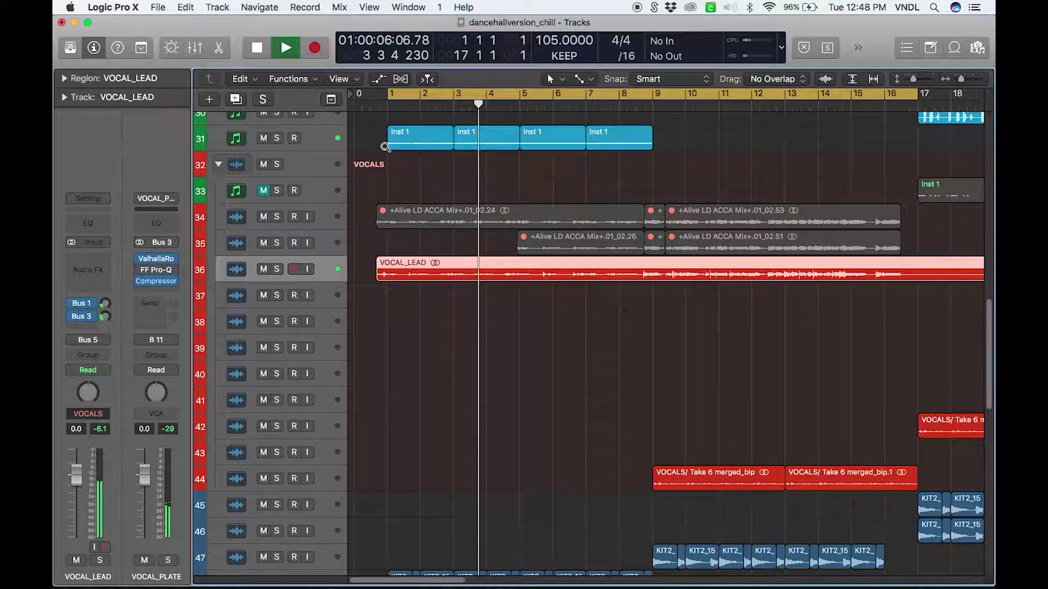
key(super+Left)
key(super+Left)
key(super+Left)
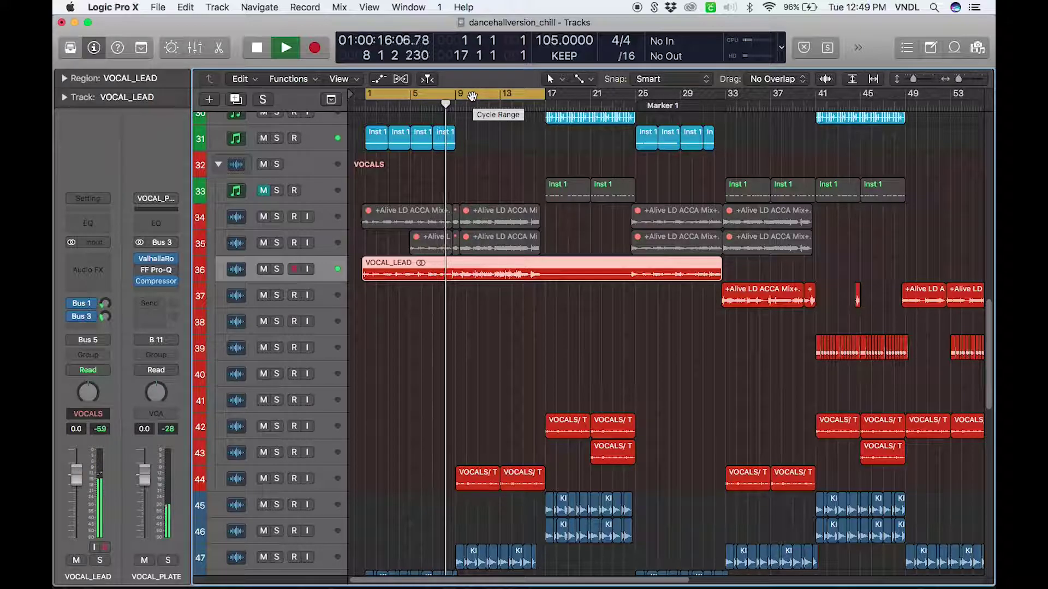
scroll(520, 423, down, 8)
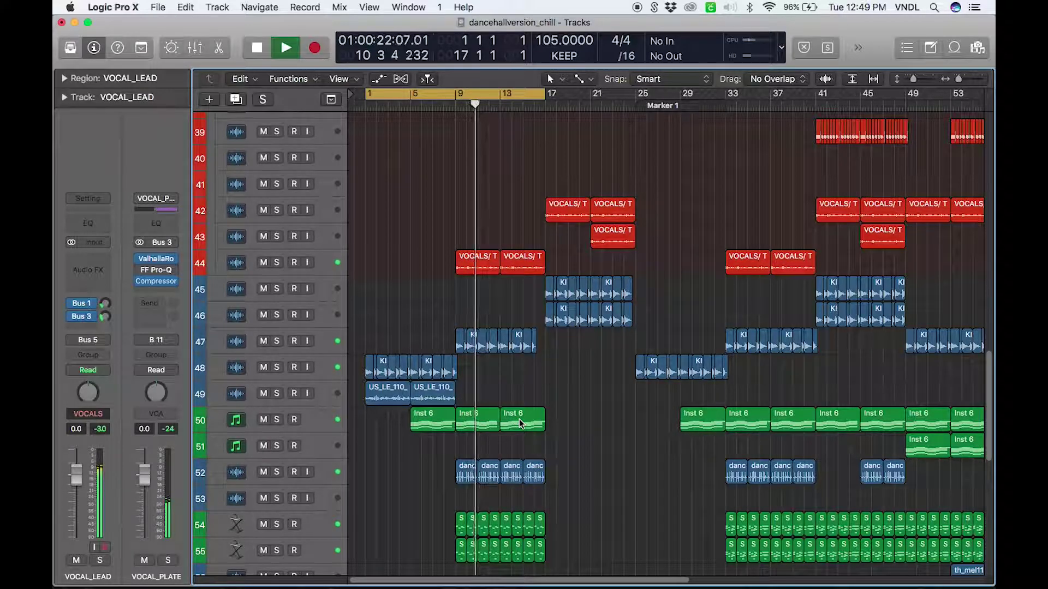
scroll(520, 420, down, 3)
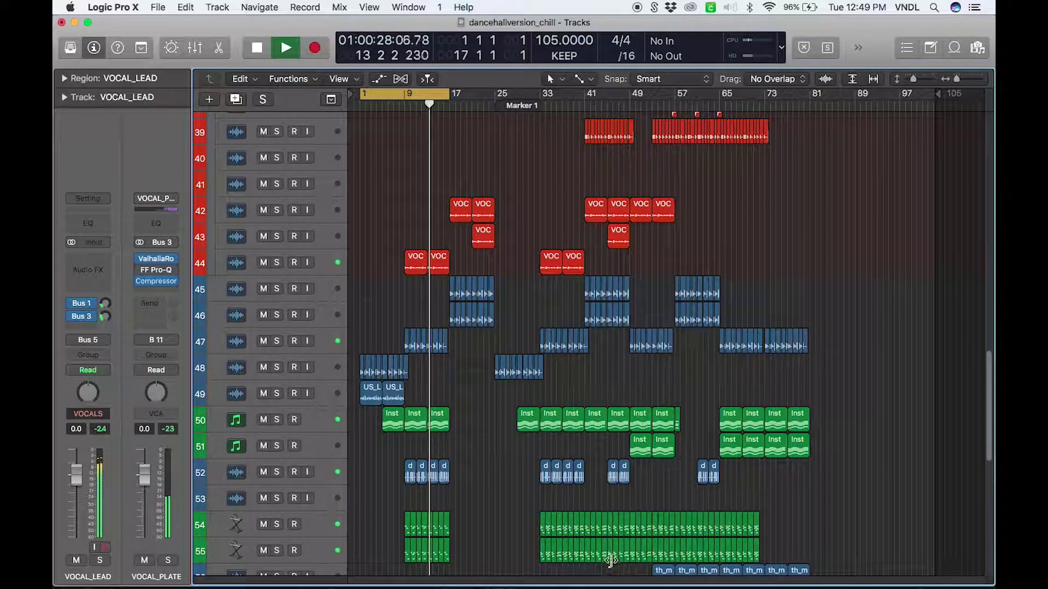
Stop playback and set the cycle range from bar 9 to bar 17
key(space)
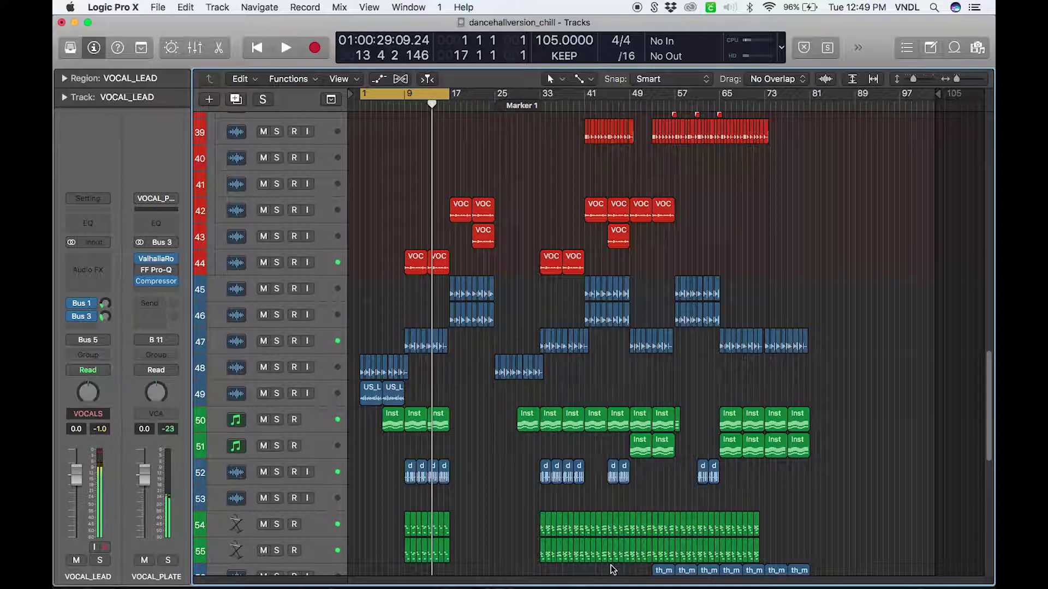
drag(402, 98, 452, 99)
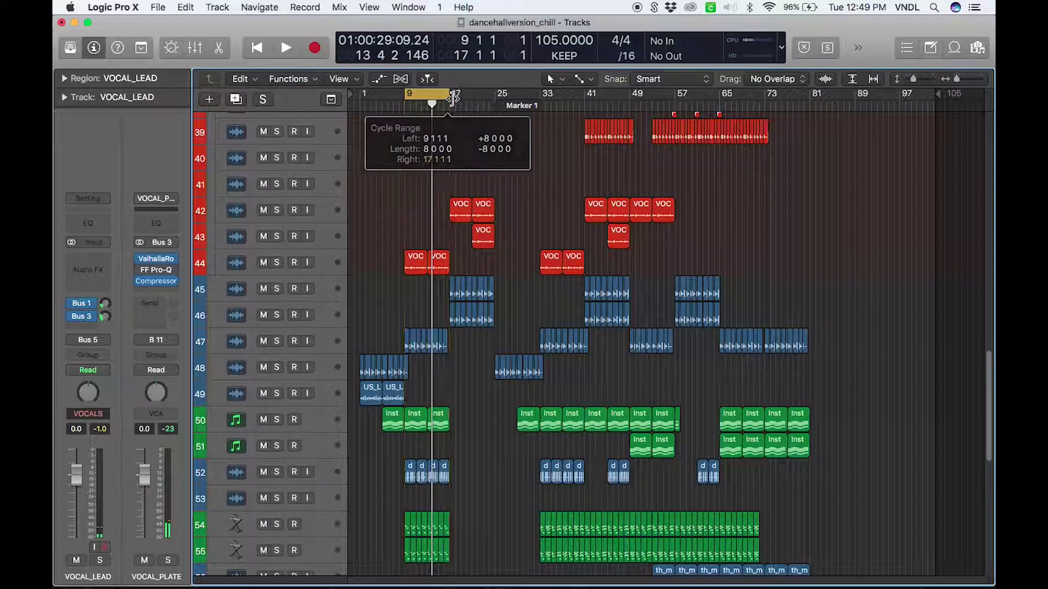
Select vocal track 34 in the VOCALS stack and examine its Noveltech Vocal Enhancer settings
scroll(437, 311, down, 10)
scroll(439, 314, up, 10)
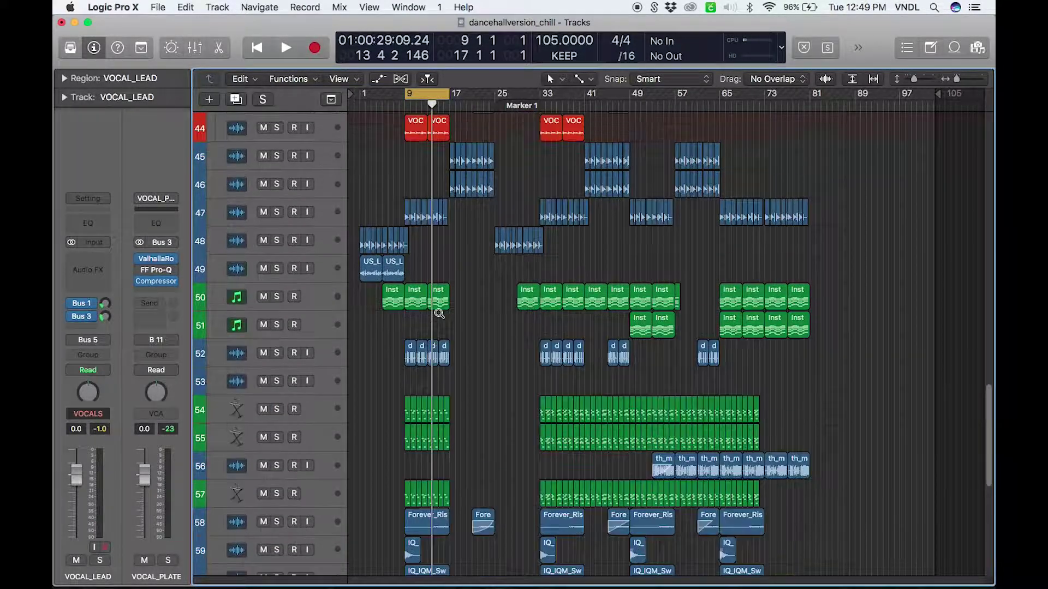
scroll(440, 314, up, 2)
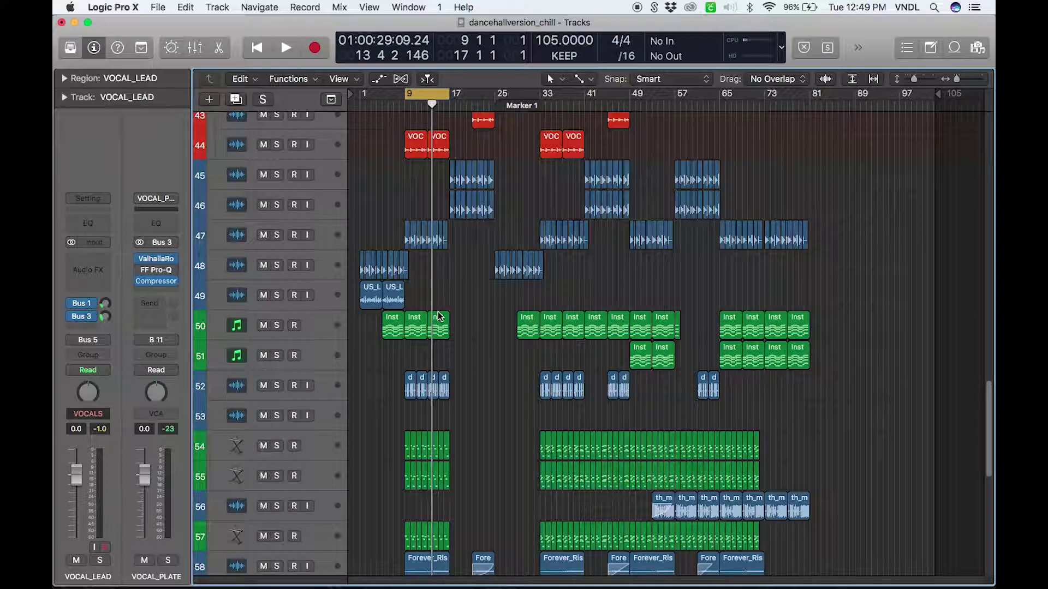
scroll(438, 316, up, 10)
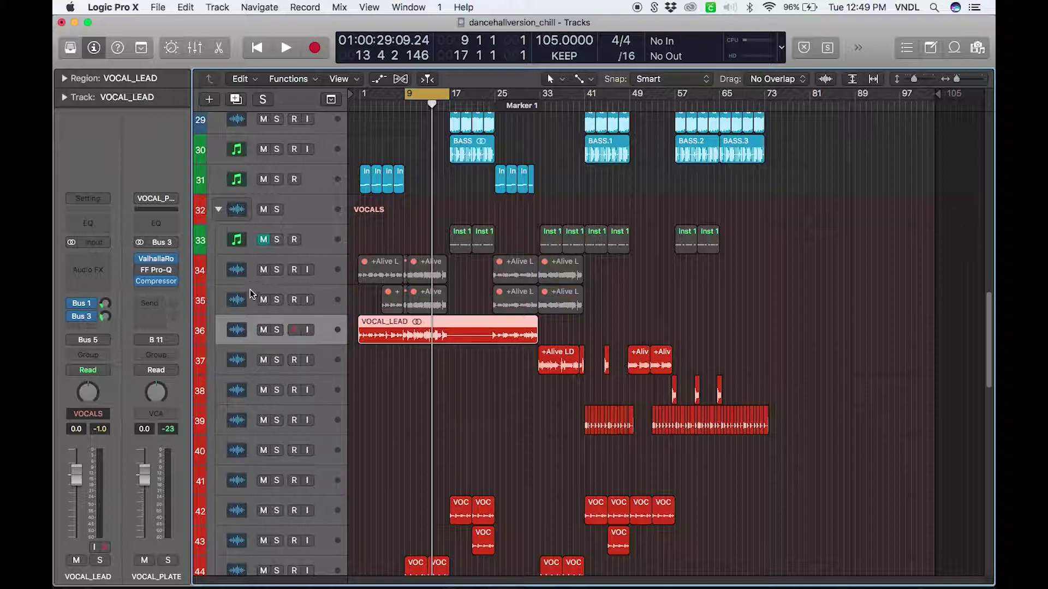
click(244, 271)
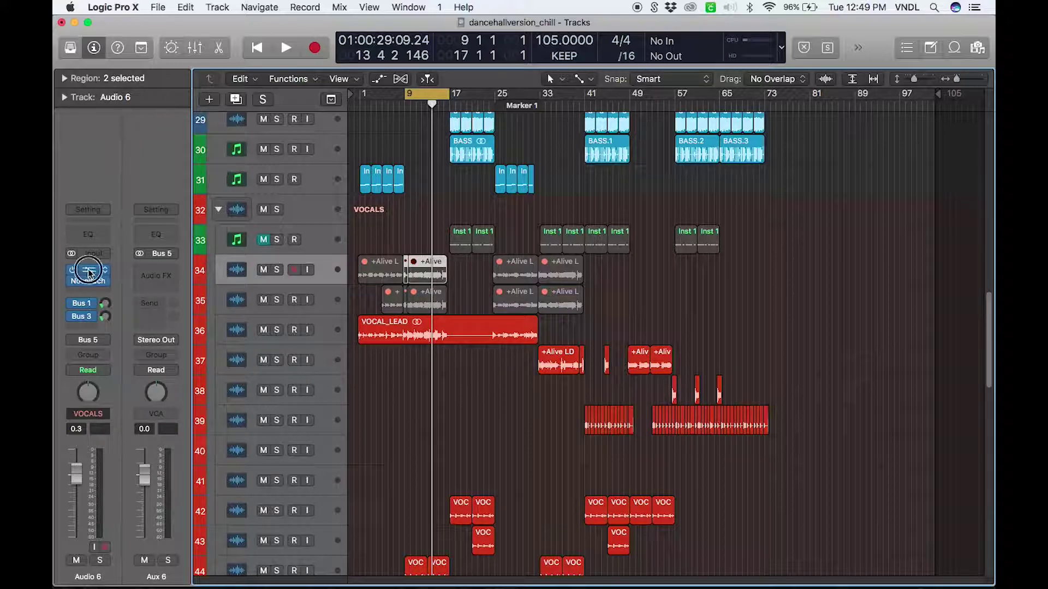
click(89, 271)
click(75, 35)
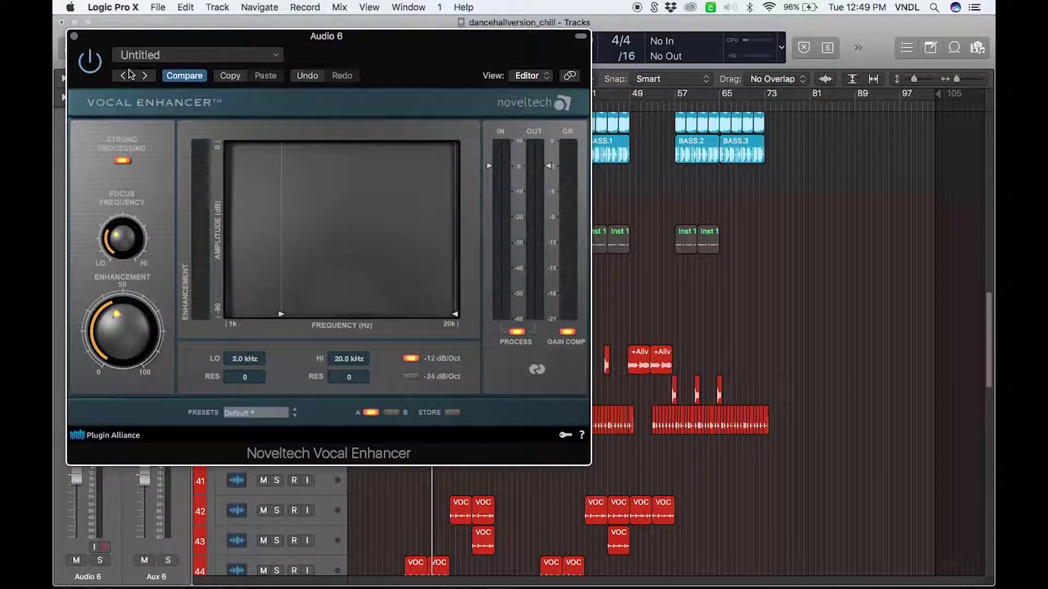
click(74, 37)
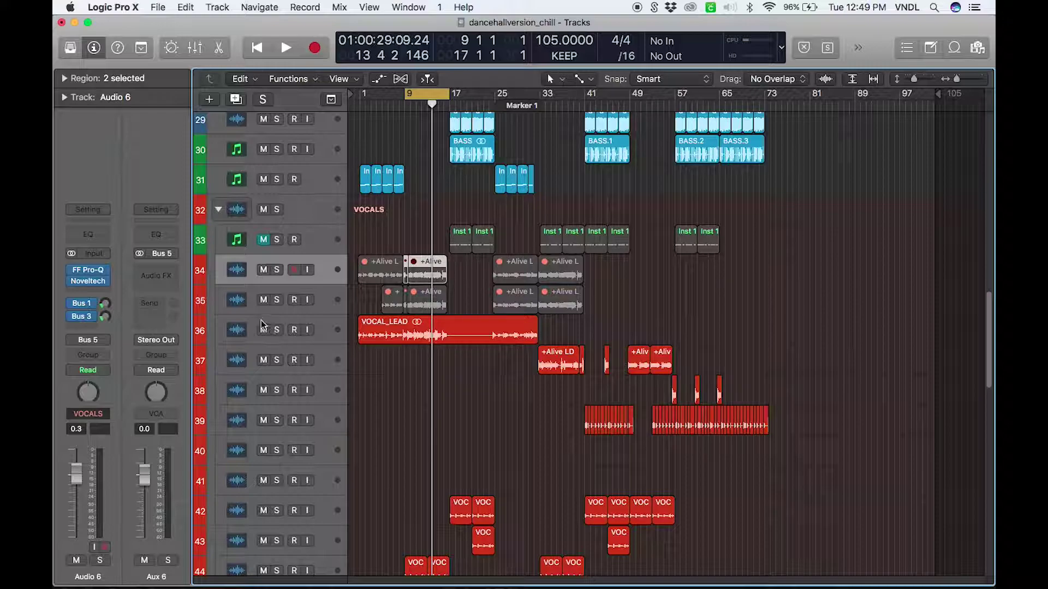
Mute the VOCAL_LEAD track and unmute the "+Alive LD" vocal regions on tracks 34 and 35
click(263, 330)
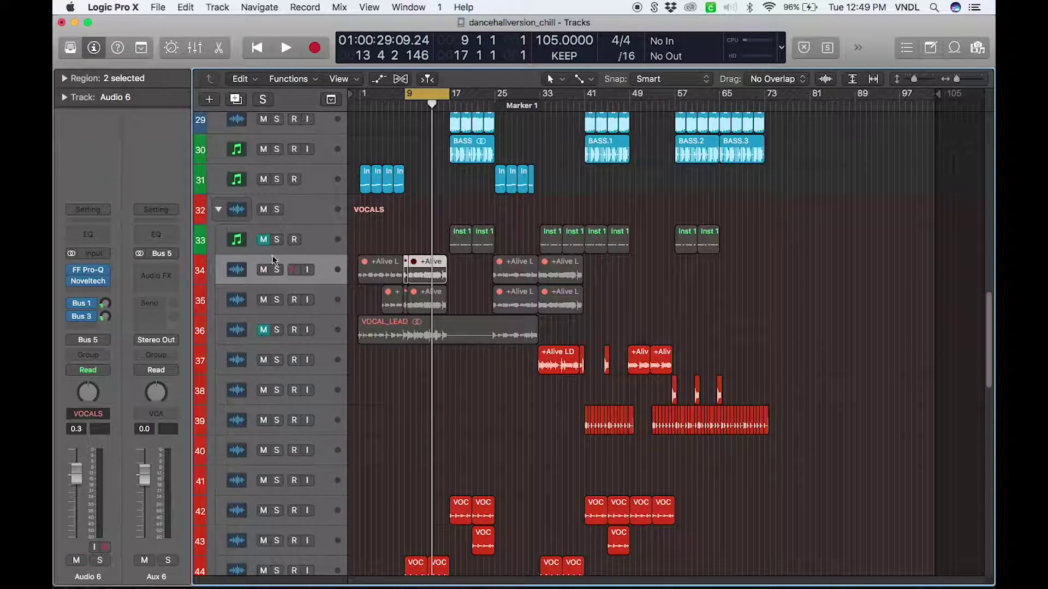
key(ctrl+m)
drag(607, 273, 338, 266)
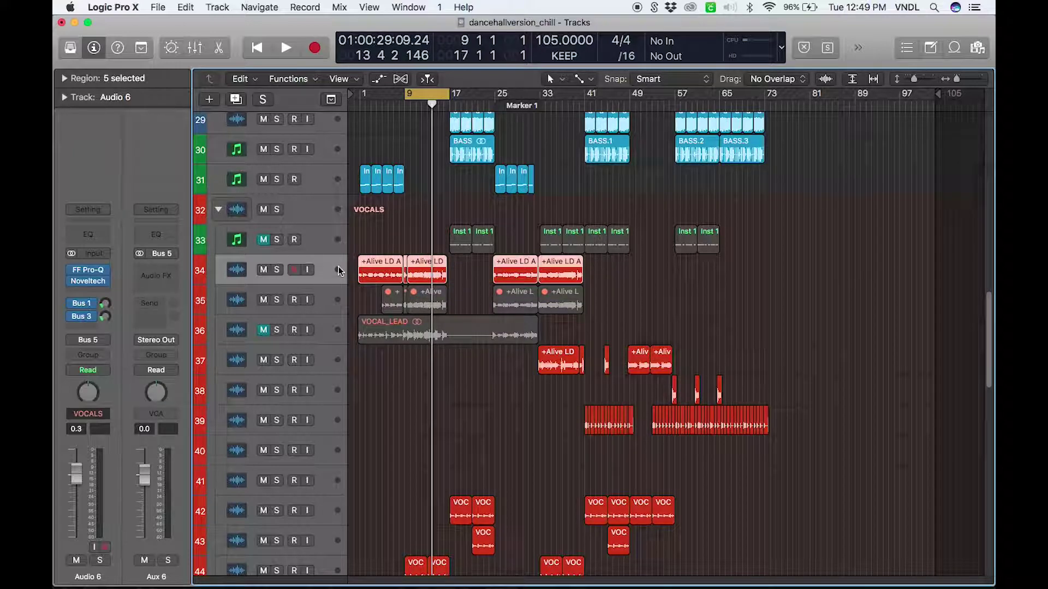
click(330, 299)
click(606, 310)
drag(424, 306, 374, 288)
key(ctrl+m)
click(208, 275)
click(206, 274)
Solo track 34 and listen to it dry from bar 9, with both plug-ins and the Bus 1 and Bus 3 sends bypassed
click(277, 270)
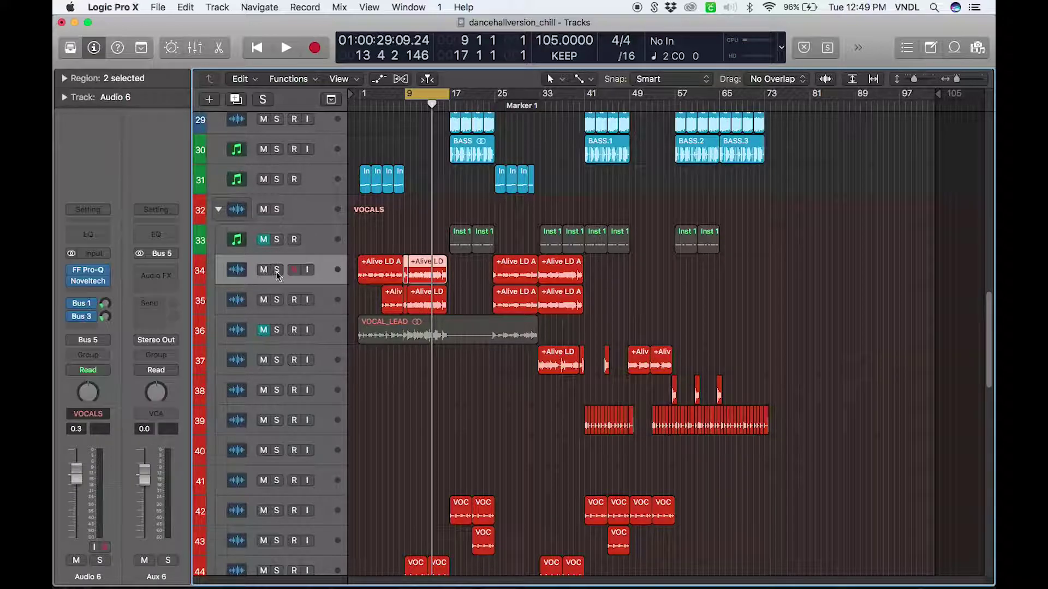
mouse_move(74, 273)
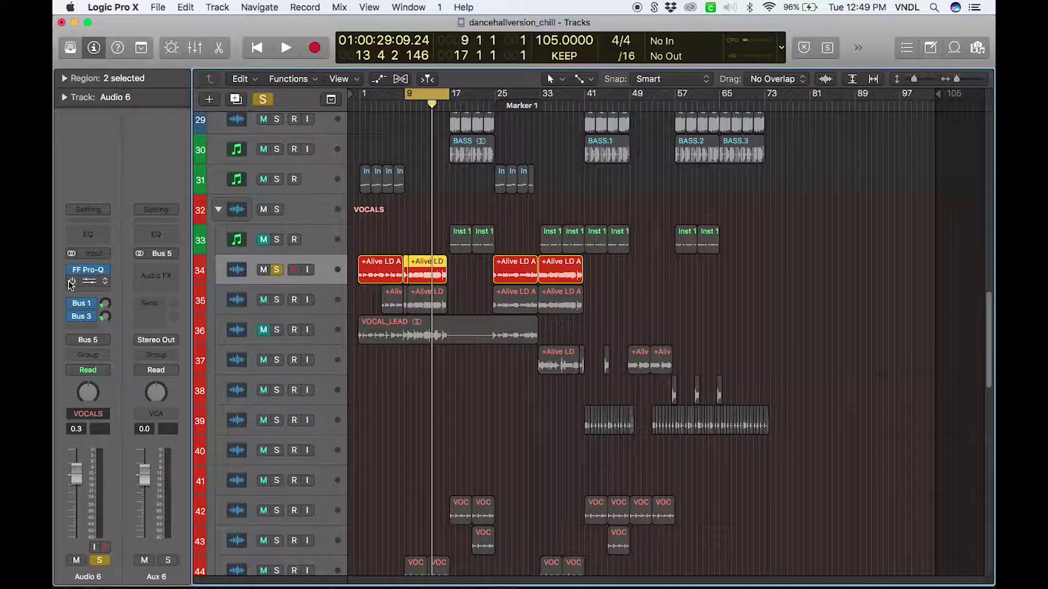
click(71, 333)
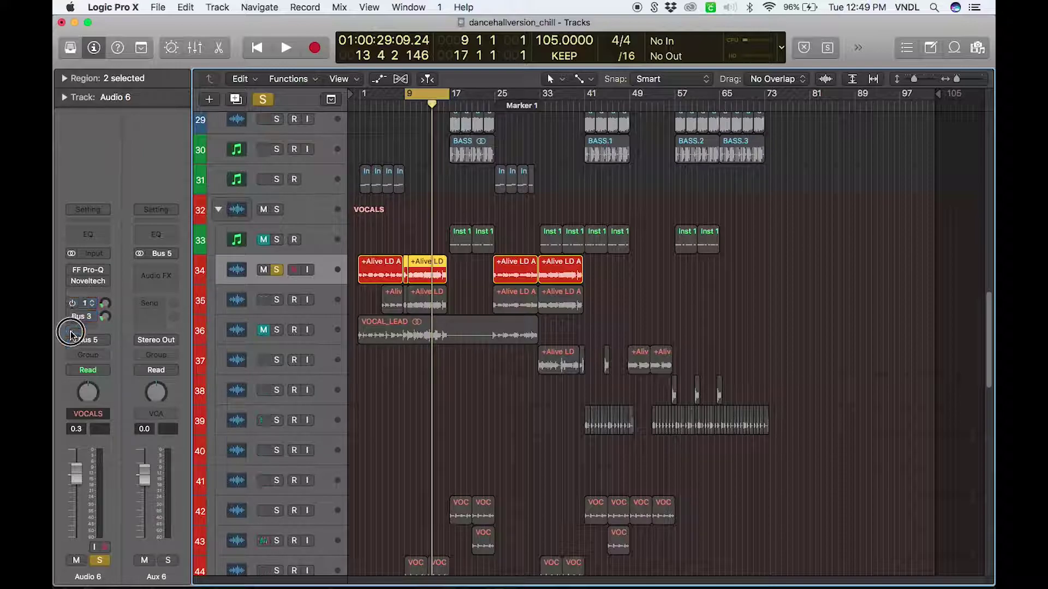
key(space)
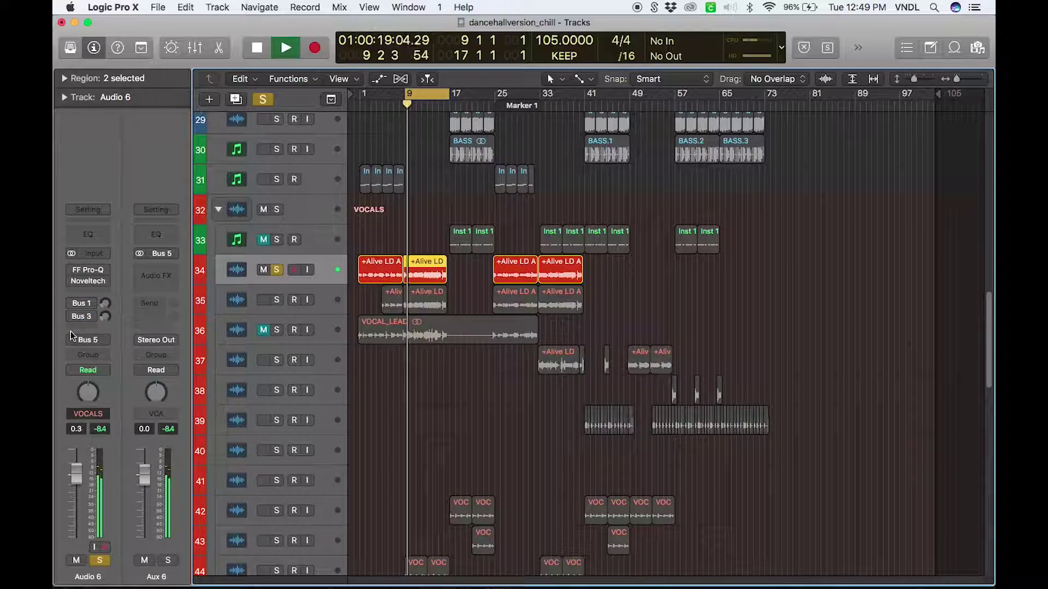
mouse_move(72, 317)
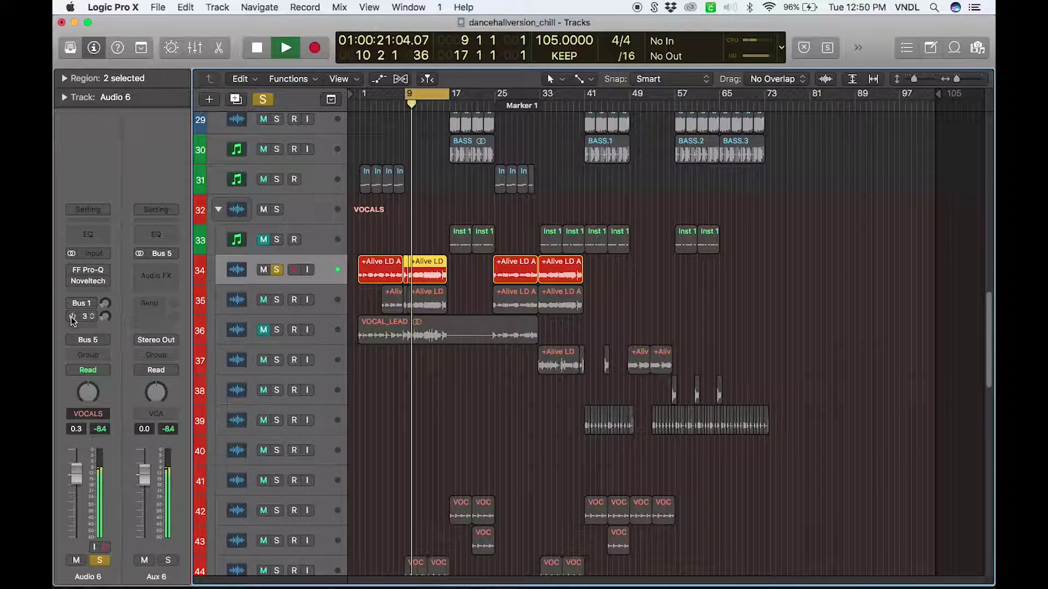
key(space)
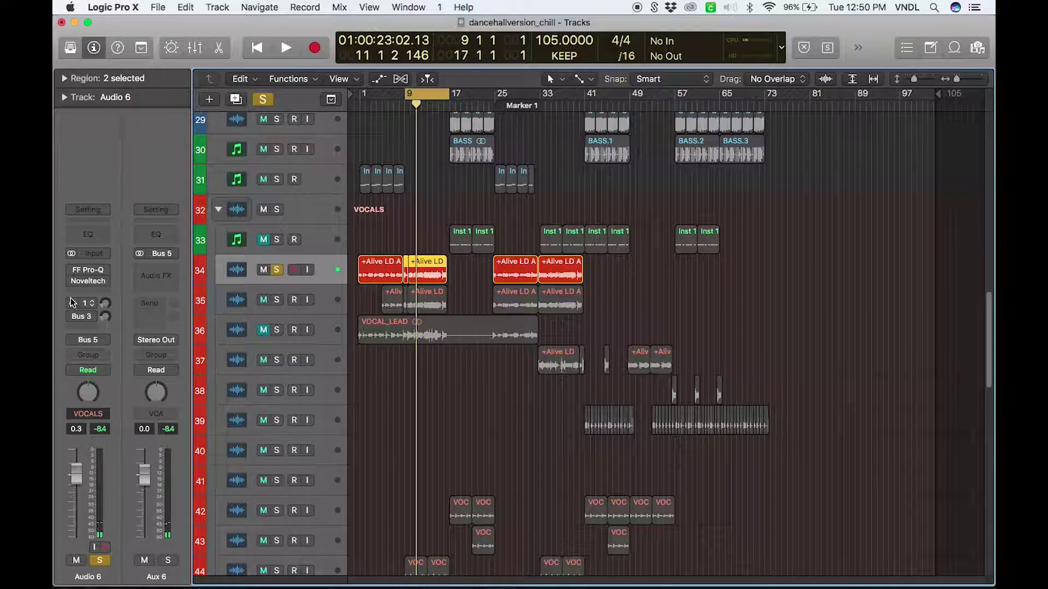
Re-enable FF Pro-Q on track 34 and examine its EQ curve while the soloed vocal plays, then stop playback
click(71, 270)
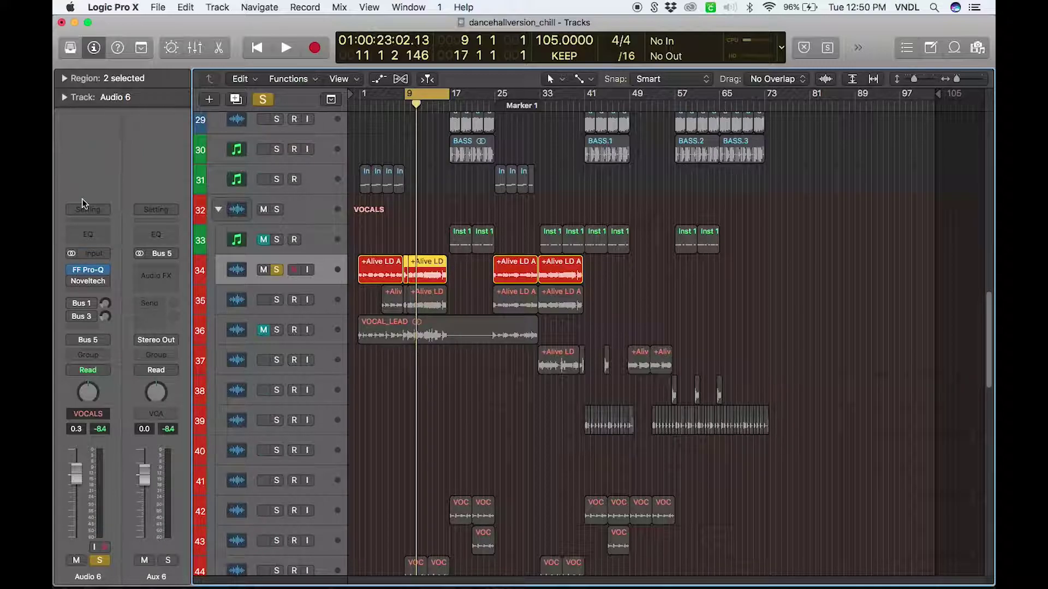
mouse_move(105, 273)
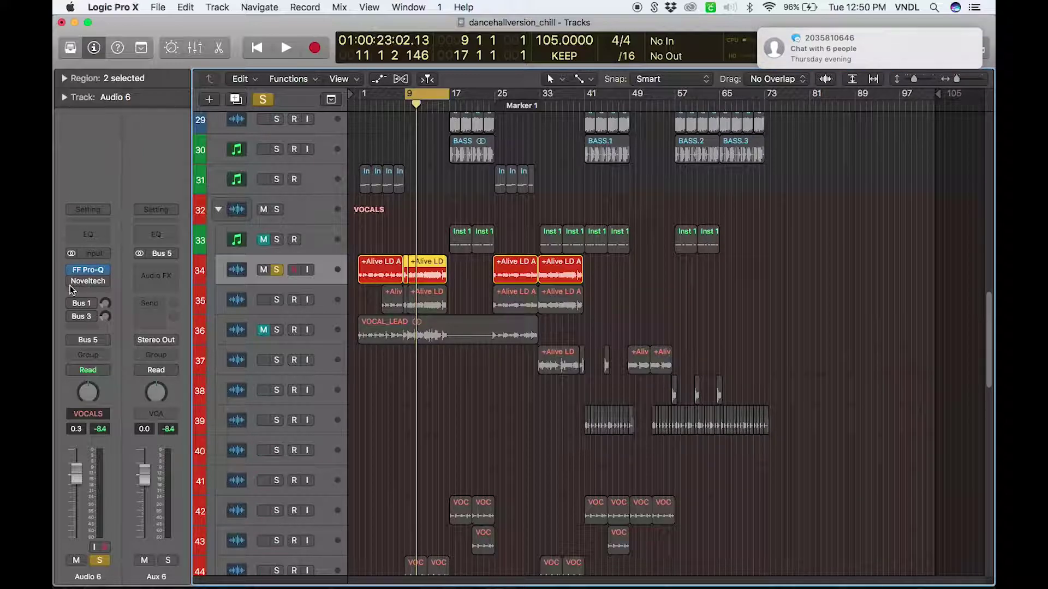
click(94, 271)
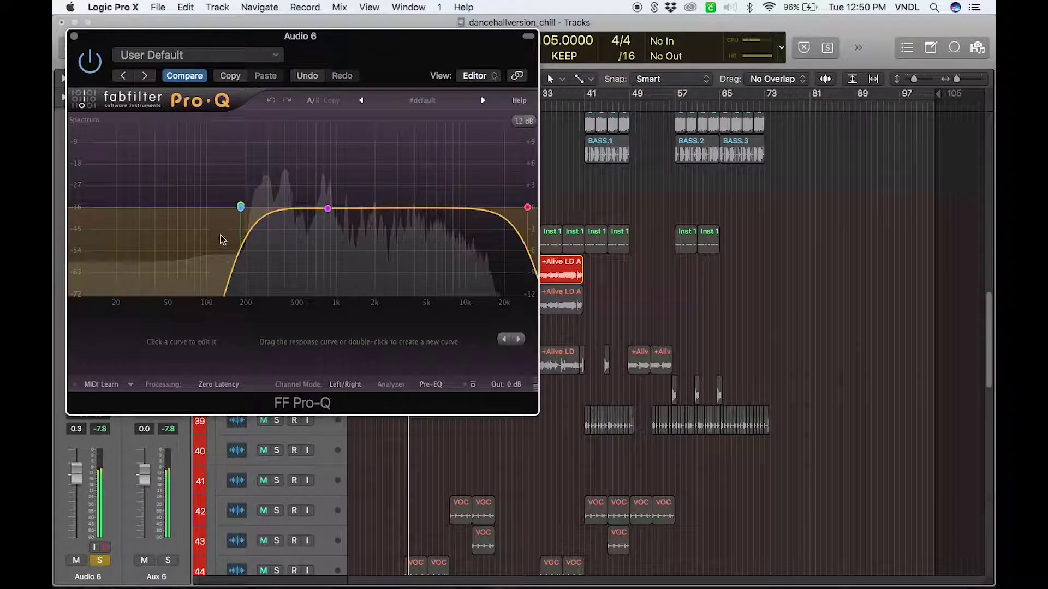
click(89, 66)
click(74, 36)
key(space)
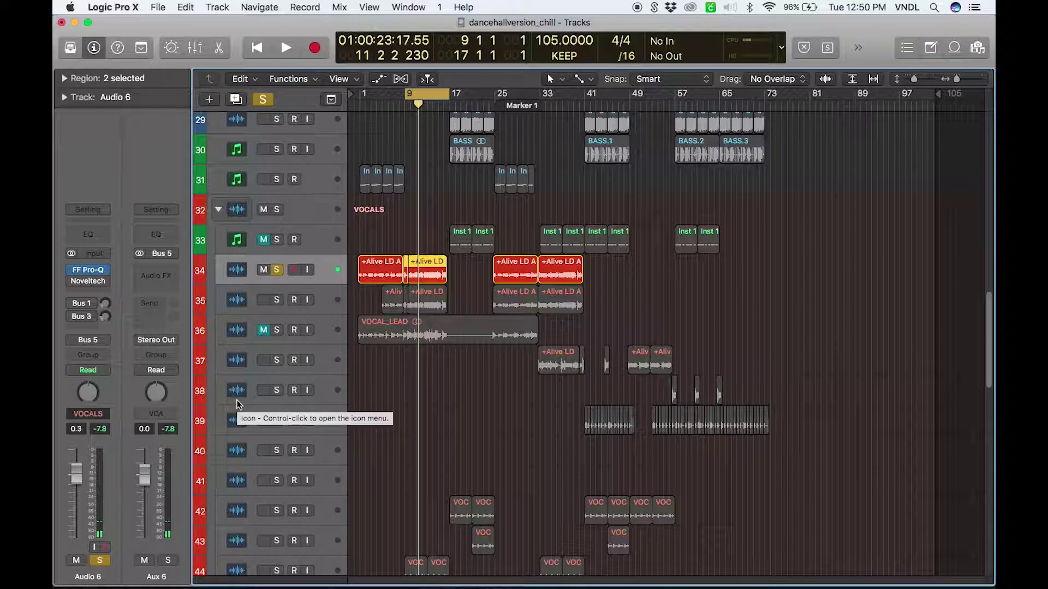
Re-enable the Noveltech Vocal Enhancer on track 34 and audition the soloed vocal with it from bar 9
mouse_move(71, 282)
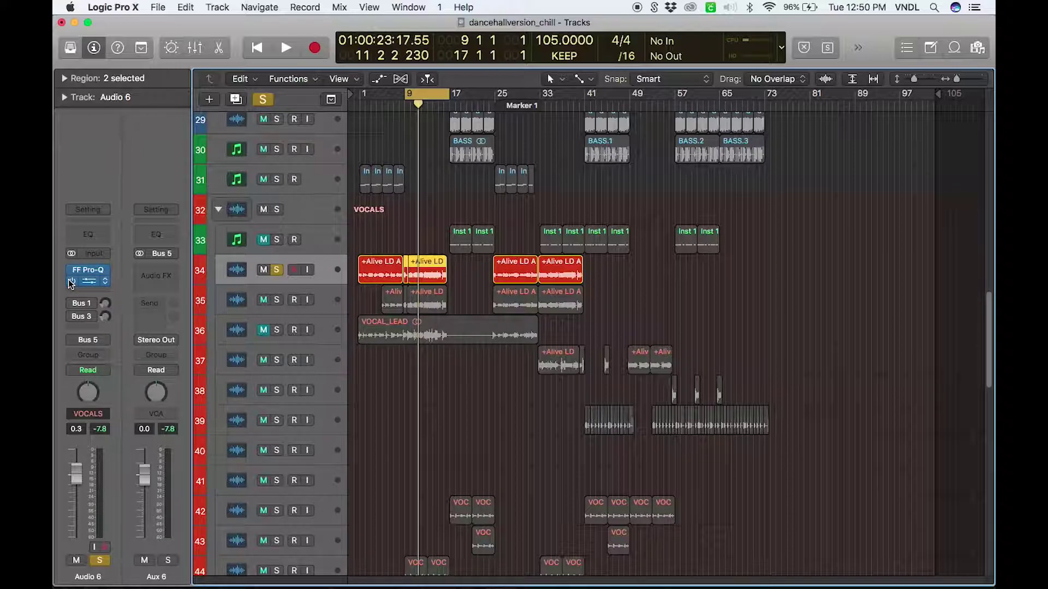
key(space)
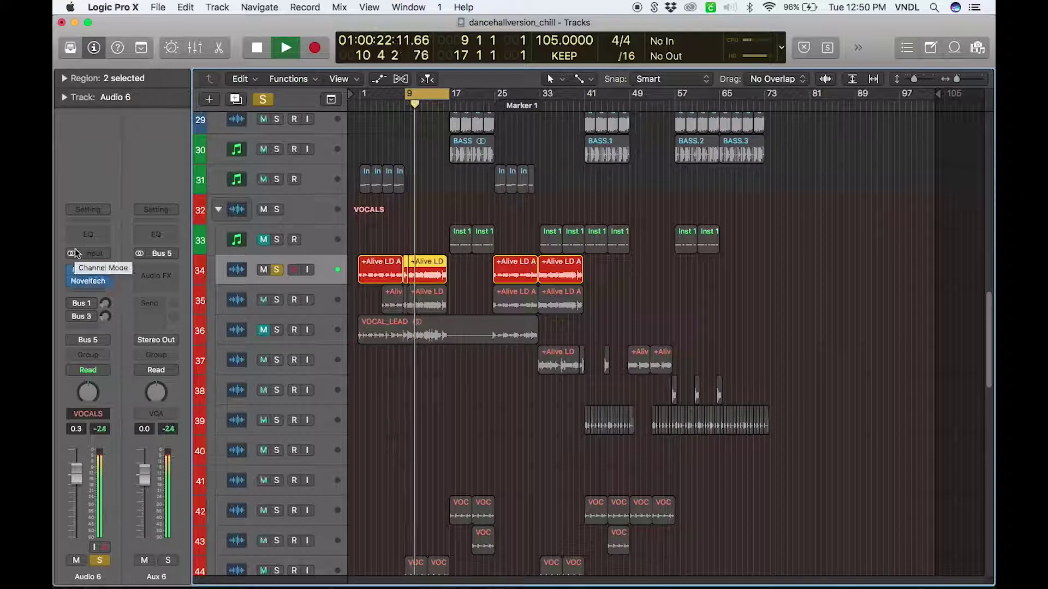
key(space)
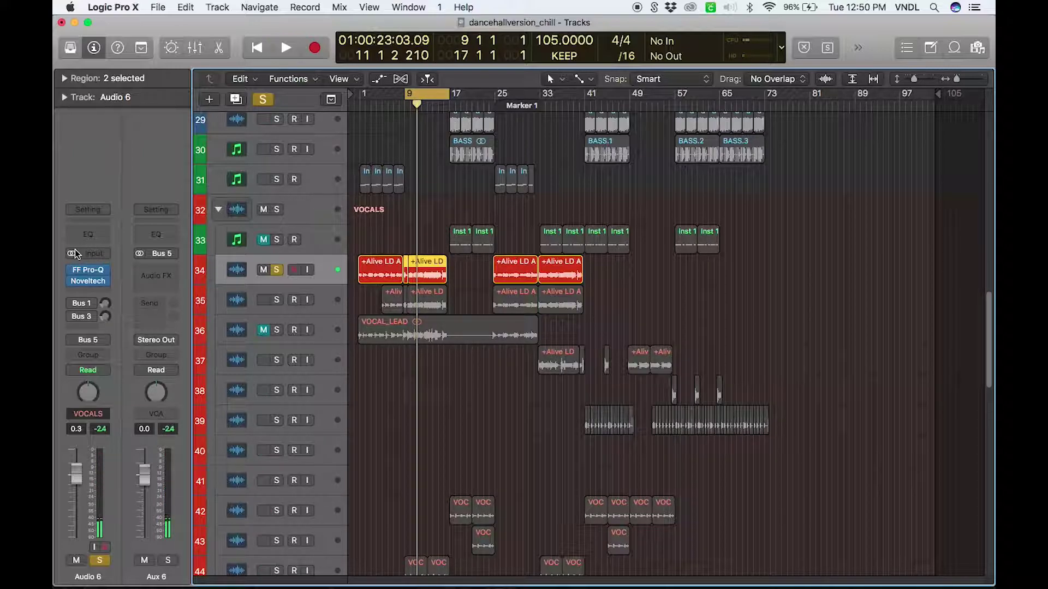
click(73, 282)
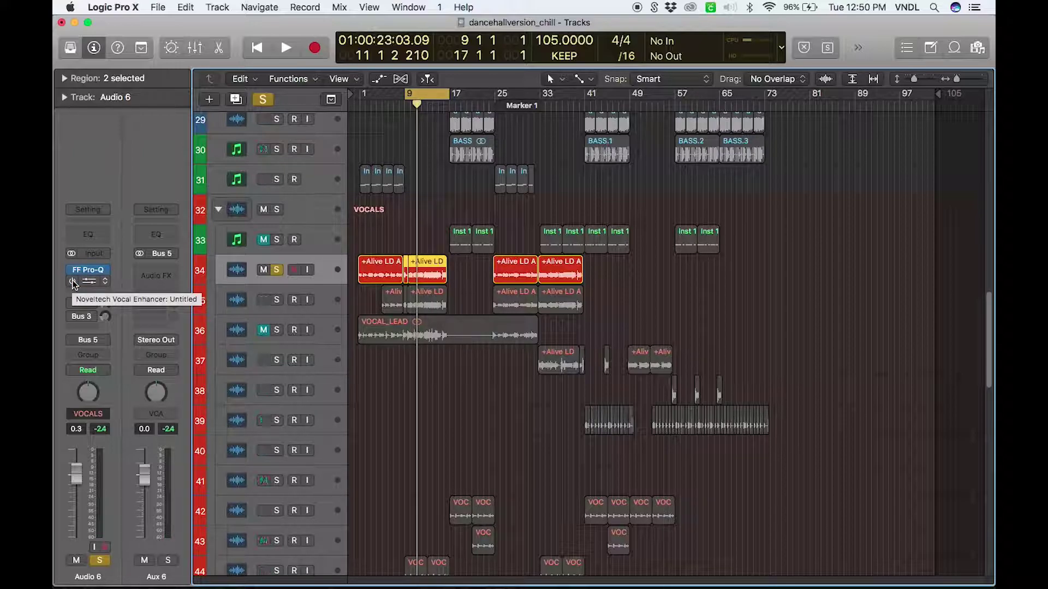
key(space)
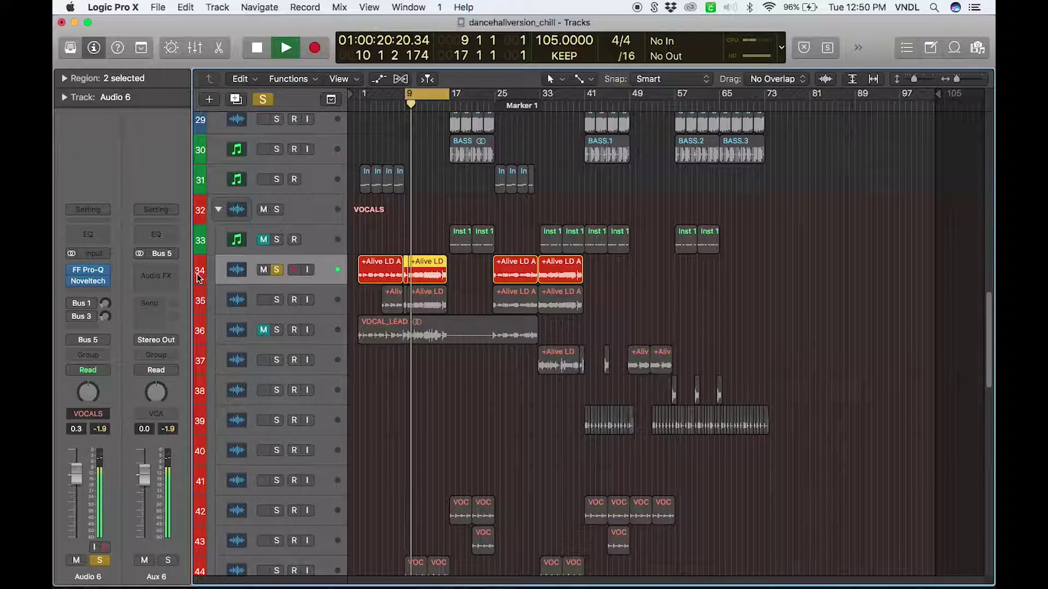
Turn off solo on track 34 to hear it in the full mix, then stop playback and review its Vocal Enhancer settings
click(276, 269)
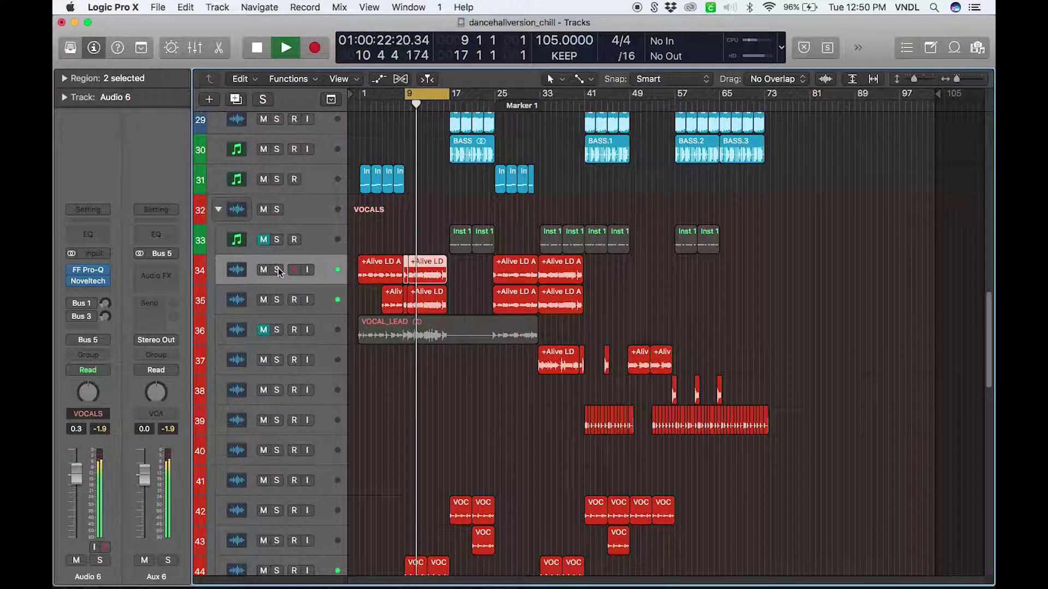
mouse_move(72, 284)
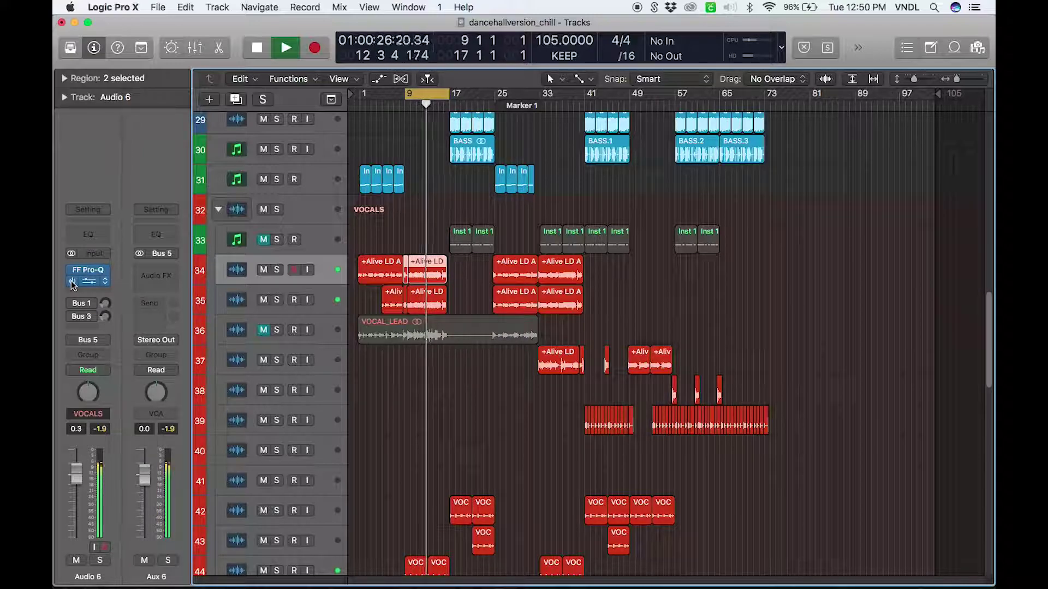
key(space)
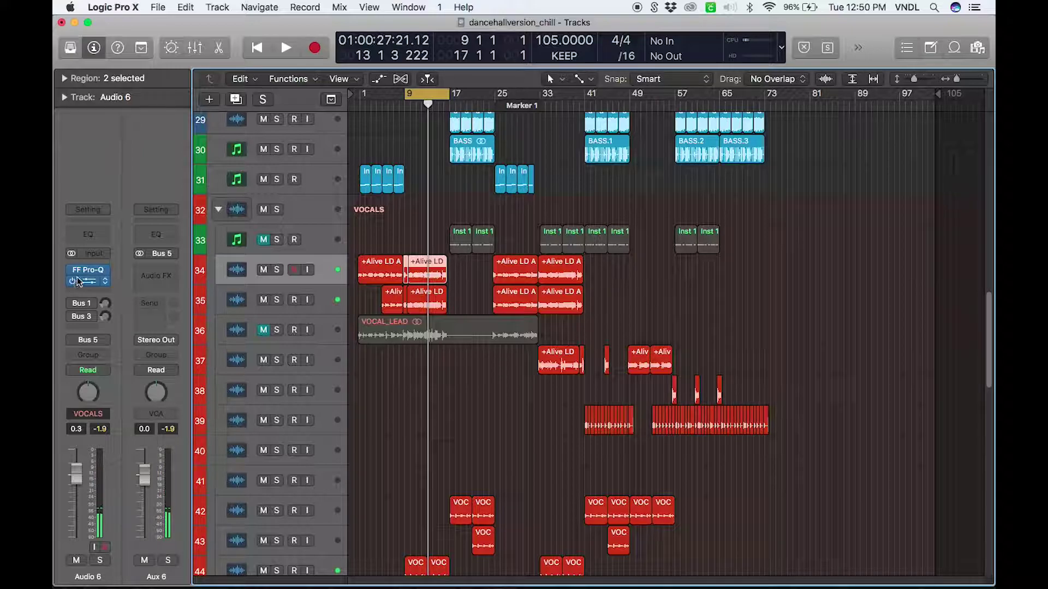
click(91, 284)
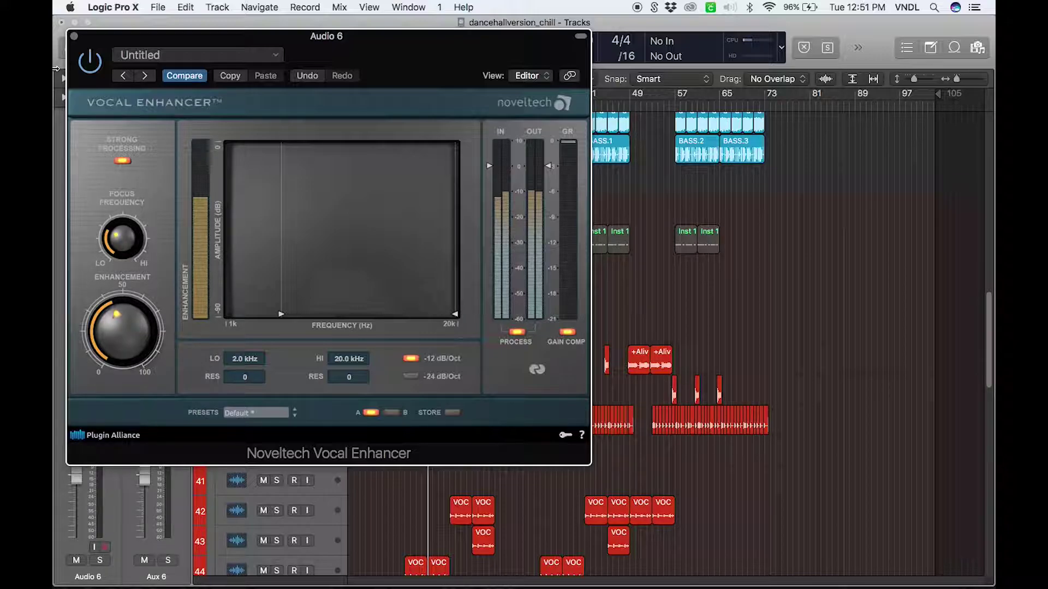
click(73, 36)
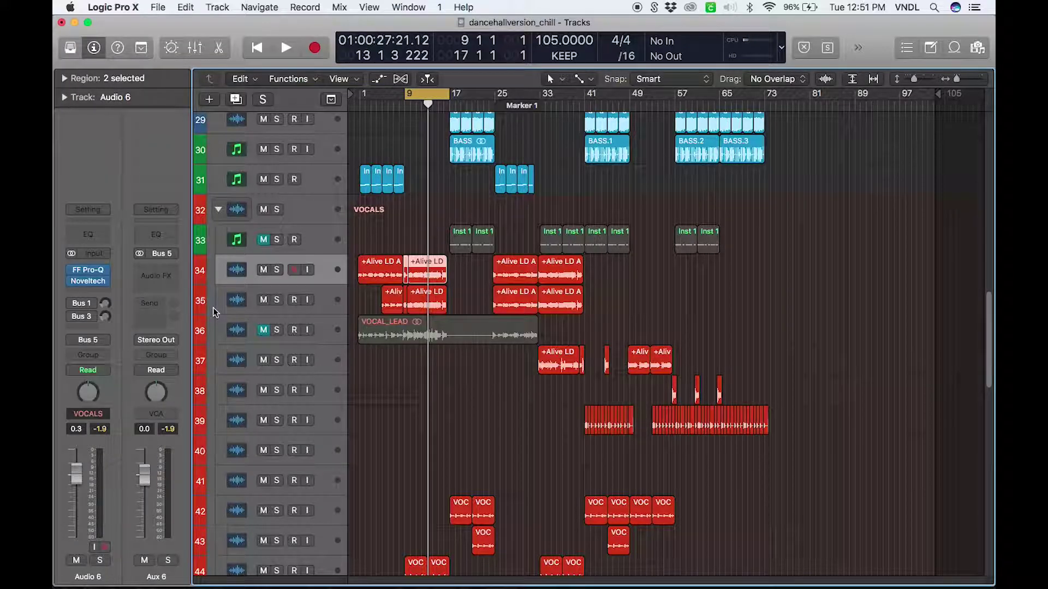
Solo vocal track 35, the second "+Alive LD" layer, and play it from bar 9
scroll(213, 307, down, 8)
scroll(213, 307, up, 5)
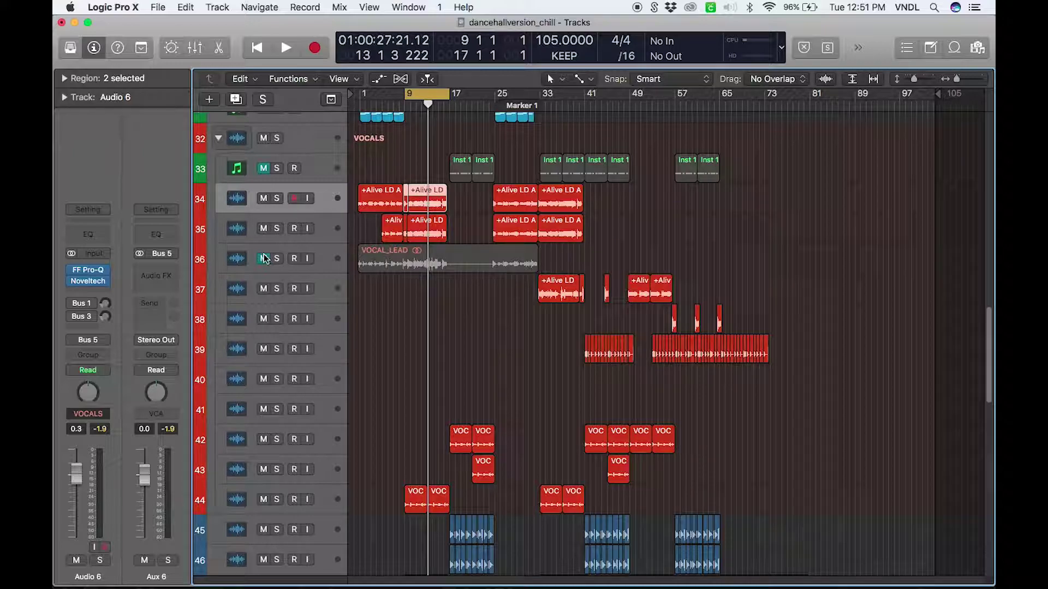
click(277, 228)
click(319, 233)
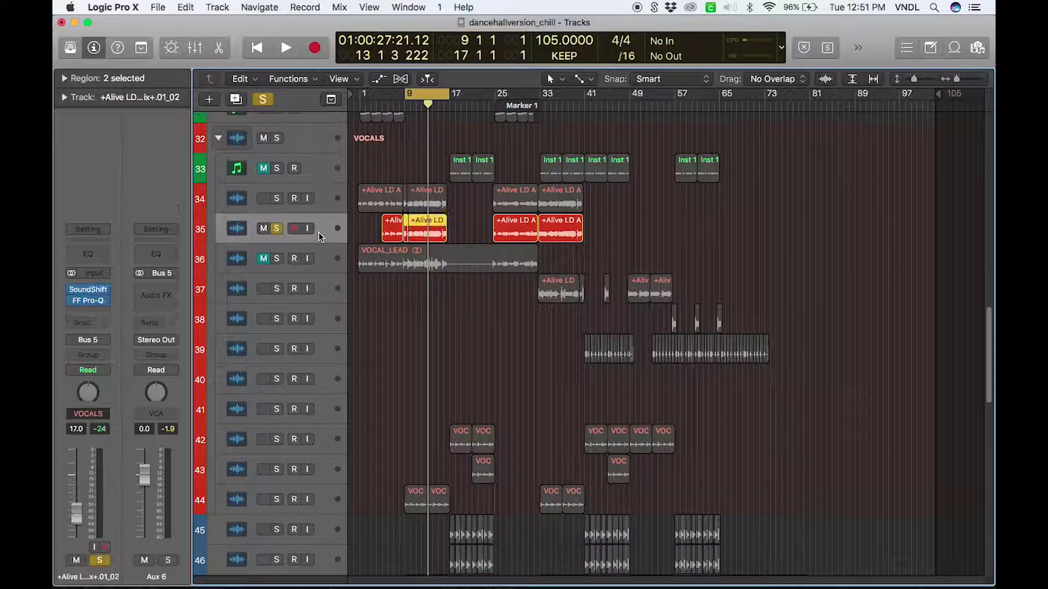
key(space)
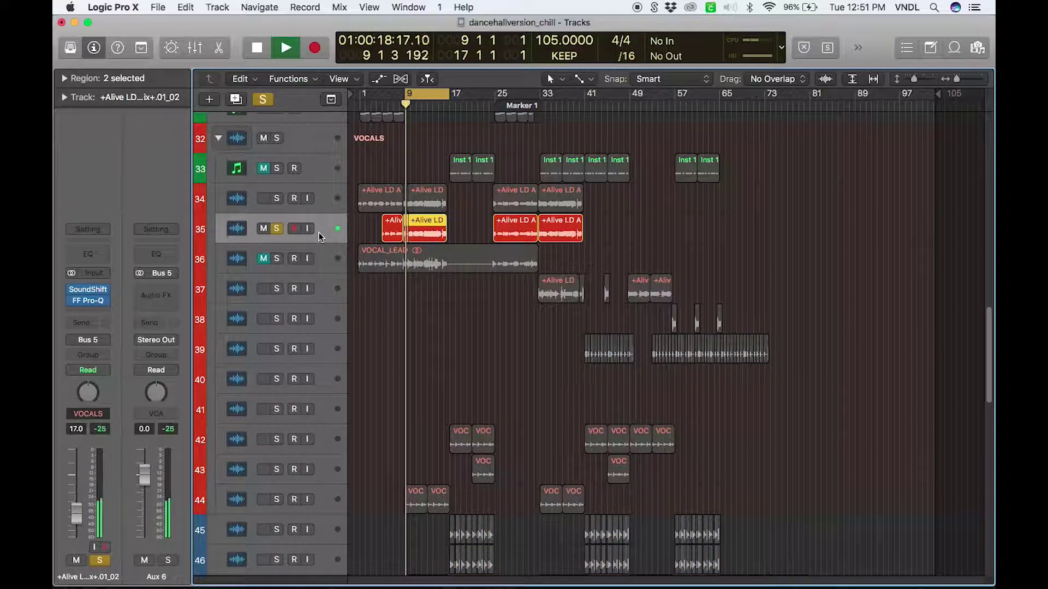
Examine the SoundShift and FF Pro-Q plug-ins on track 35 during playback, then stop and turn off its solo
click(87, 290)
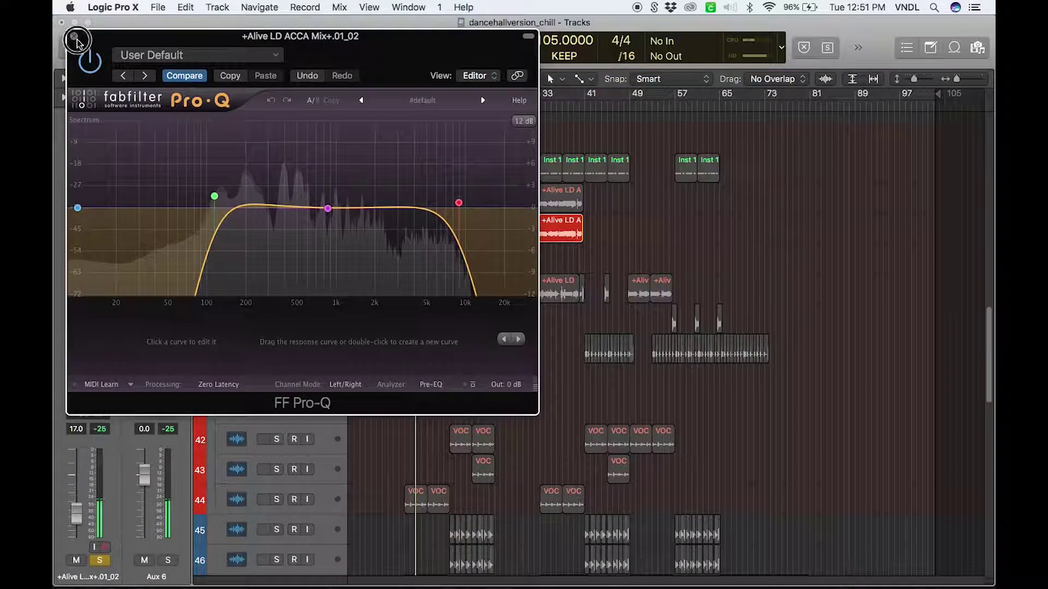
key(super+w)
key(space)
click(277, 228)
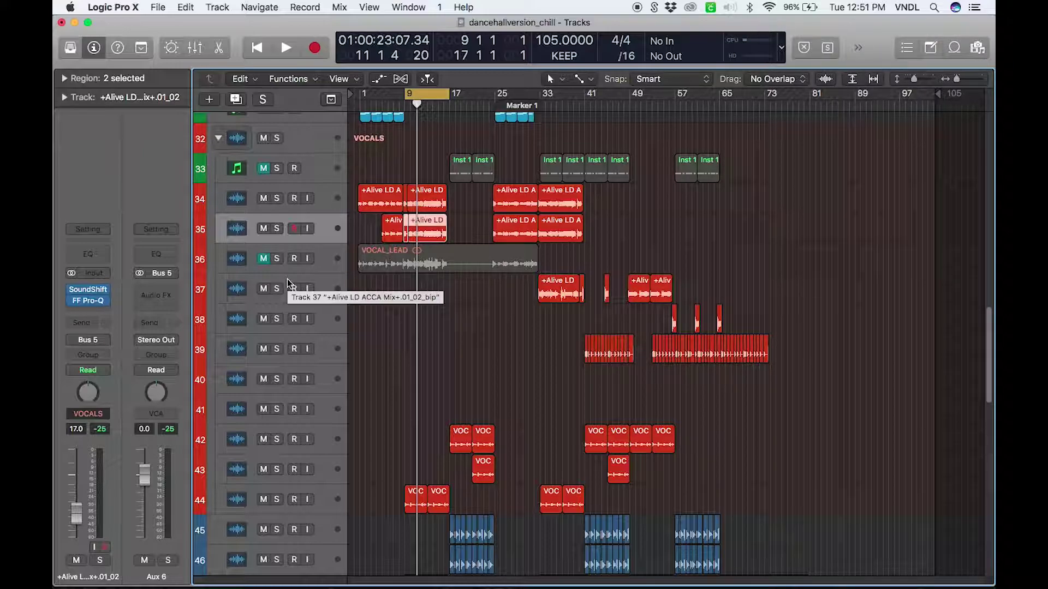
Mute vocal tracks 34 and 35 and unmute the VOCAL_LEAD track
click(276, 259)
click(276, 259)
drag(265, 229, 267, 214)
drag(266, 253, 266, 258)
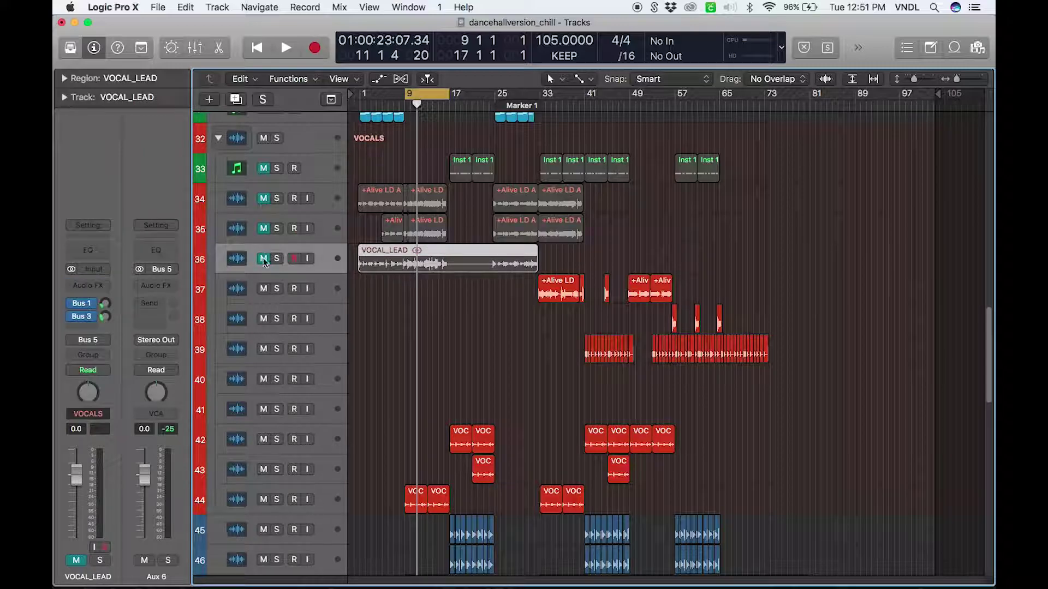
click(261, 262)
scroll(321, 298, down, 10)
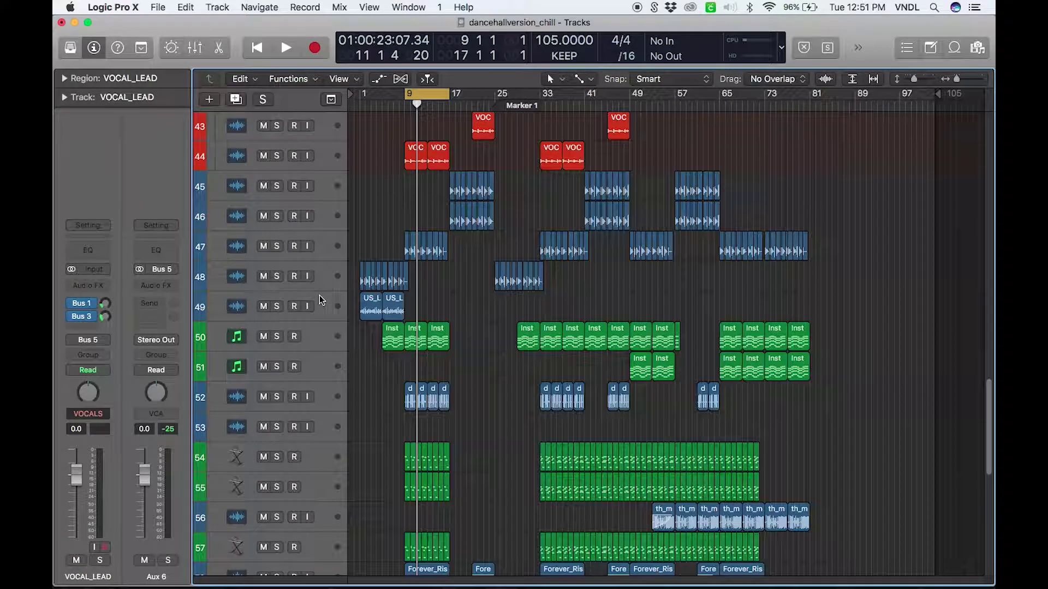
Select vocal track 44 (Audio 40) and solo it
scroll(321, 298, down, 8)
scroll(321, 298, up, 10)
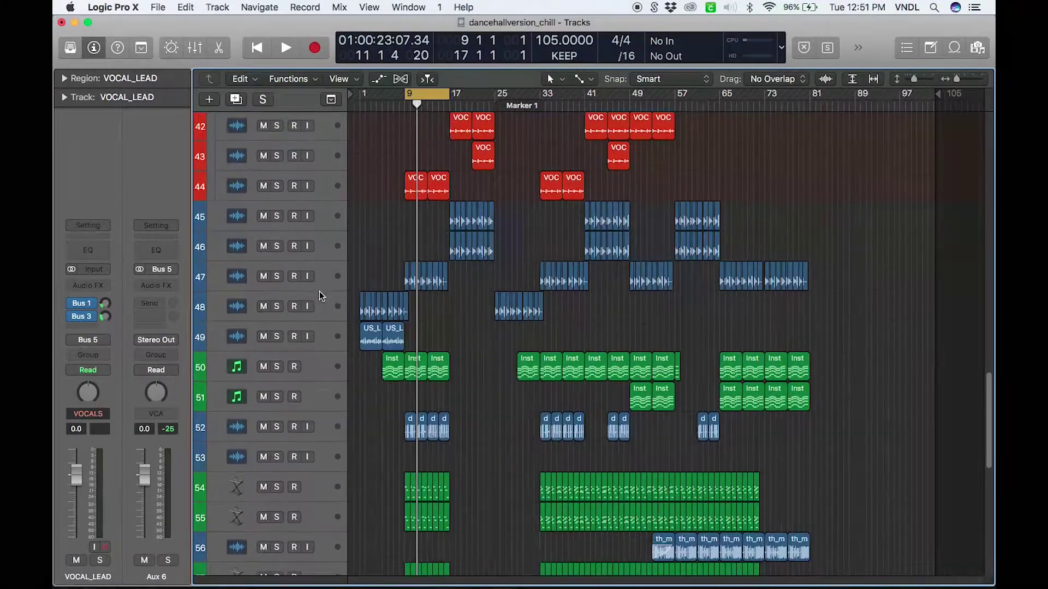
right_click(285, 212)
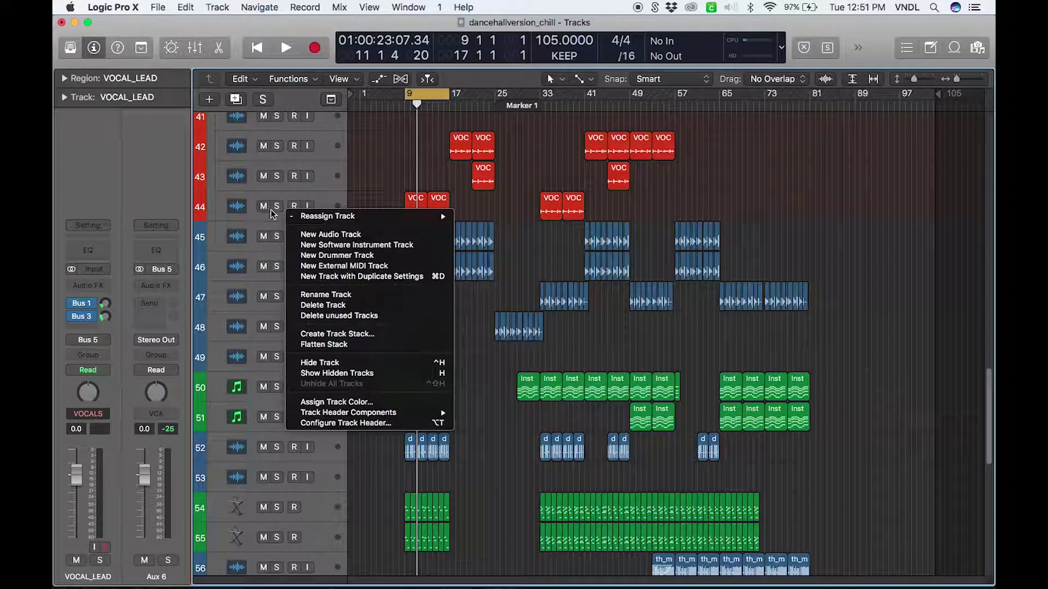
click(242, 208)
click(252, 210)
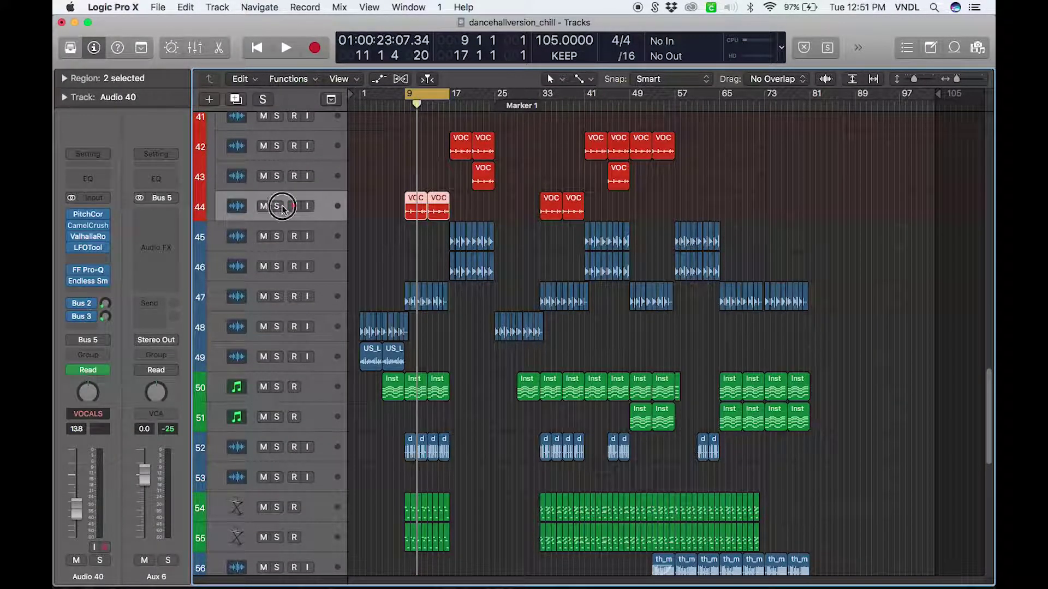
click(277, 207)
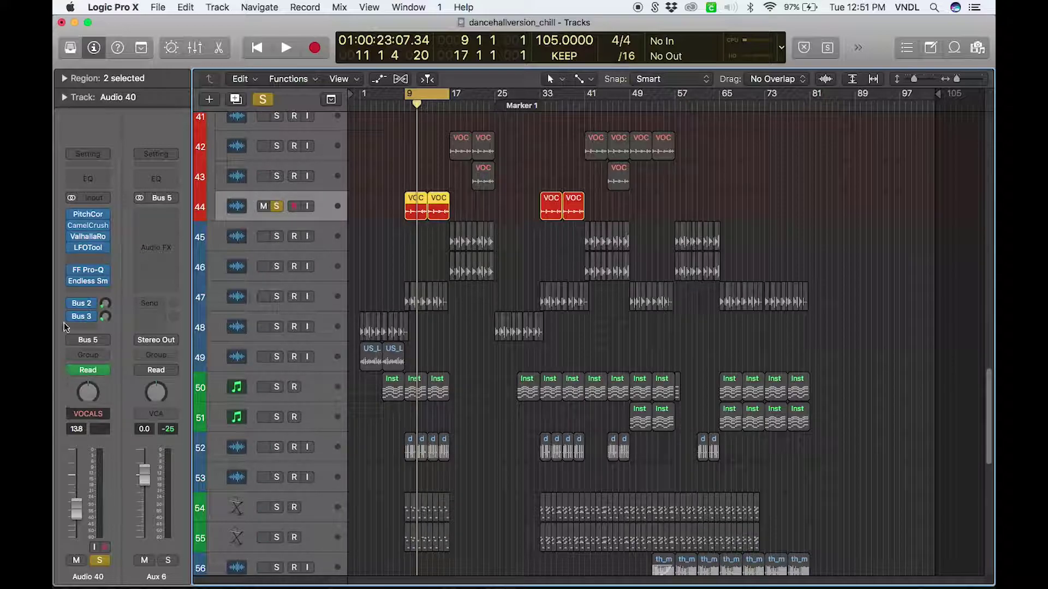
Examine the two Audio 40 vocal regions across bars 9 to 16 up close and play them briefly from bar 9
mouse_move(69, 218)
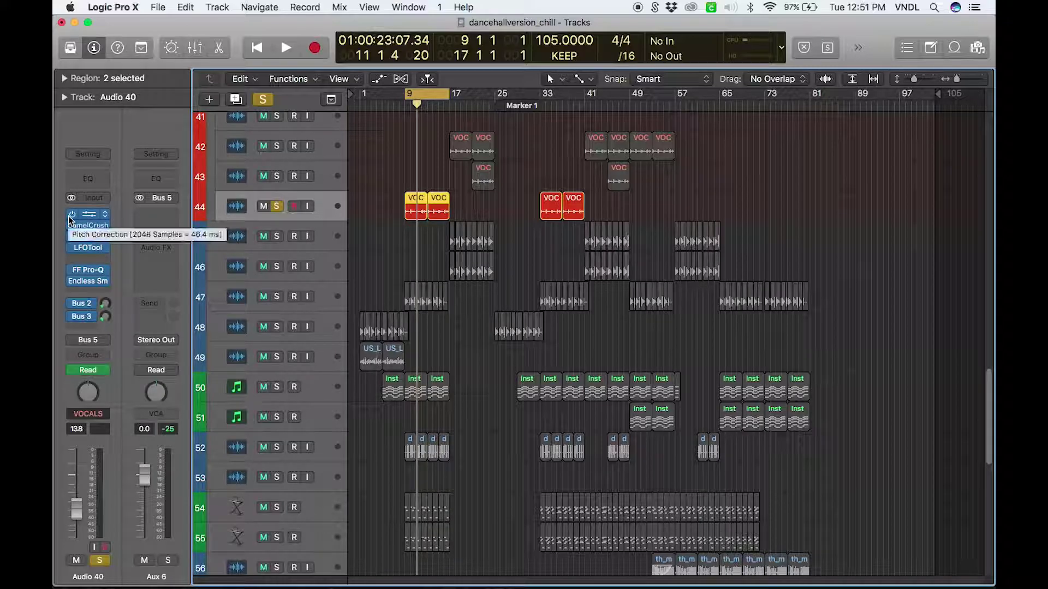
key(super+Right)
key(super+Right)
key(super+Right)
key(super+Right)
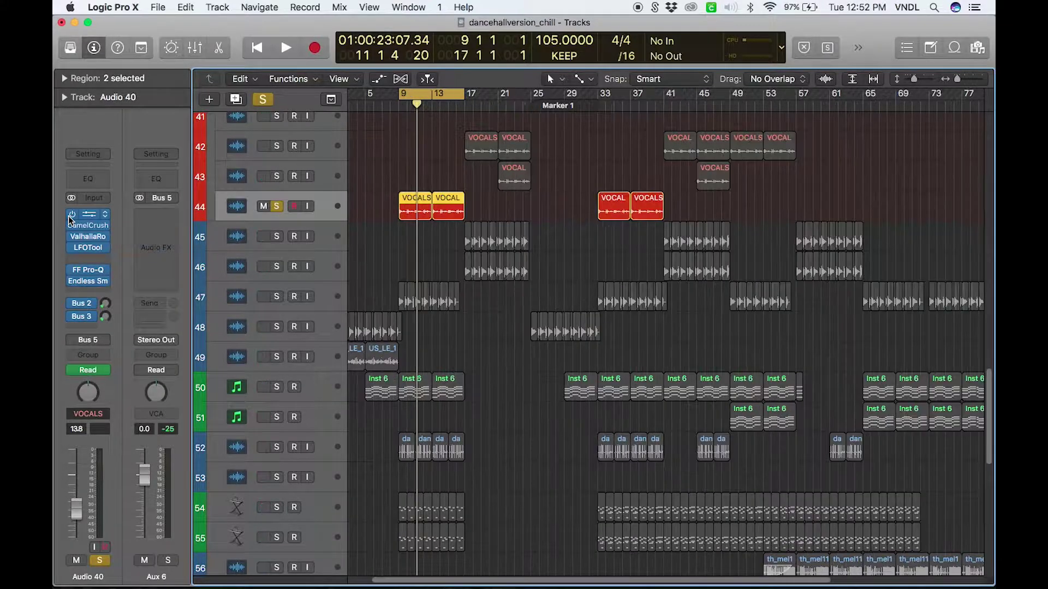
key(super+Down)
key(super+Down)
key(super+Down)
key(super+Down)
key(super+Down)
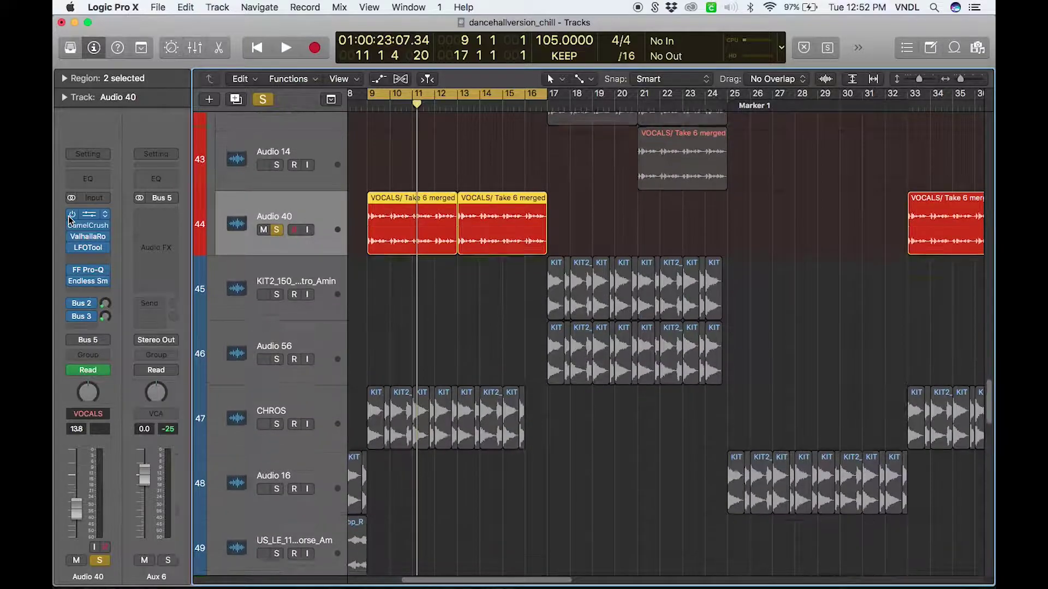
key(super+Right)
key(super+Right)
scroll(205, 307, left, 5)
scroll(205, 307, up, 1)
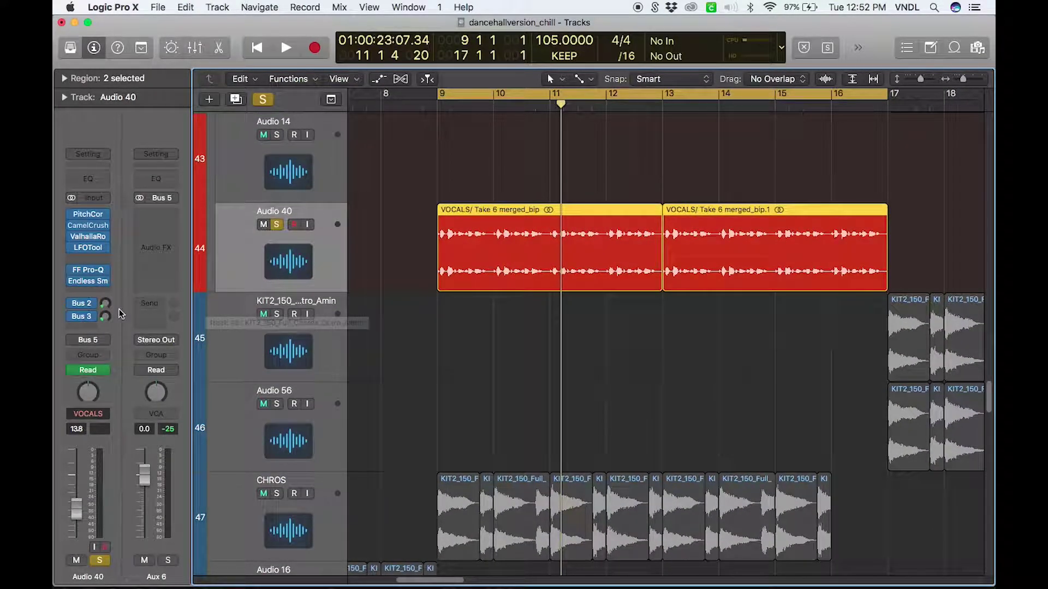
key(space)
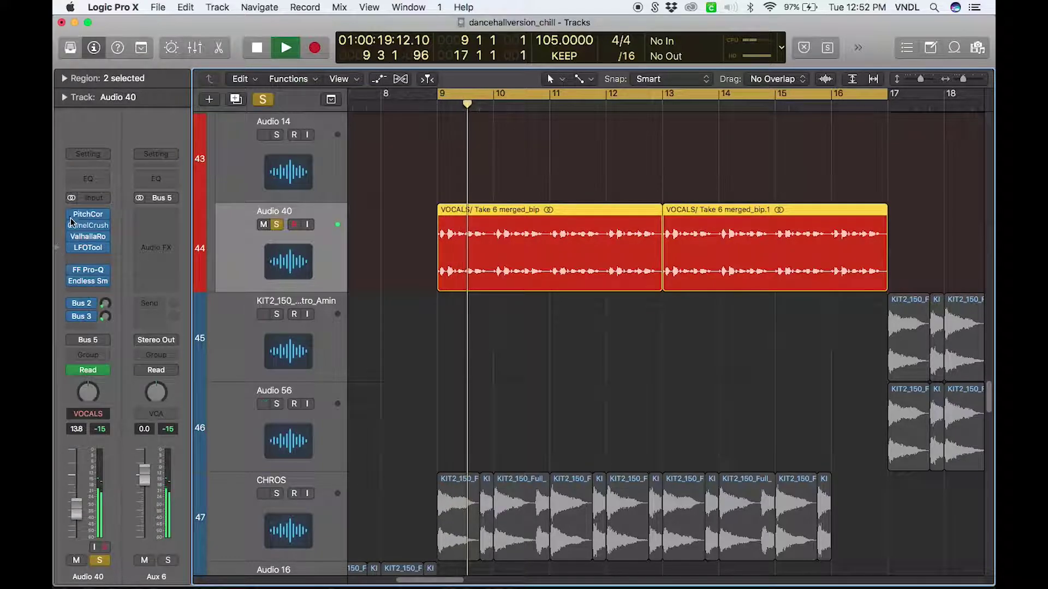
key(space)
Review the Pitch Correction settings on Audio 40 while playing the vocal from bar 9, then close the plug-in
drag(72, 214, 73, 303)
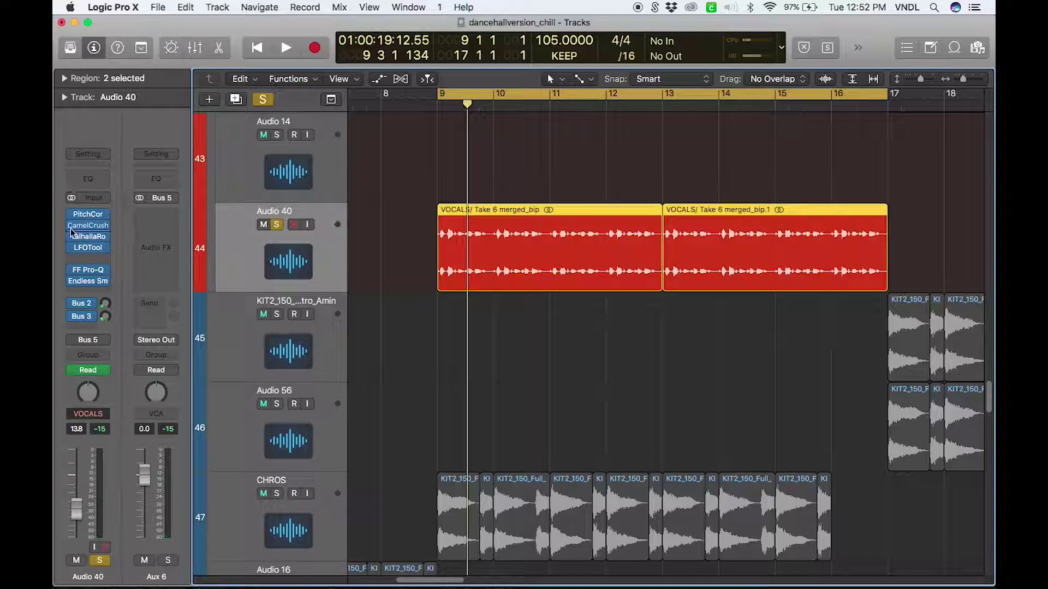
scroll(580, 323, down, 4)
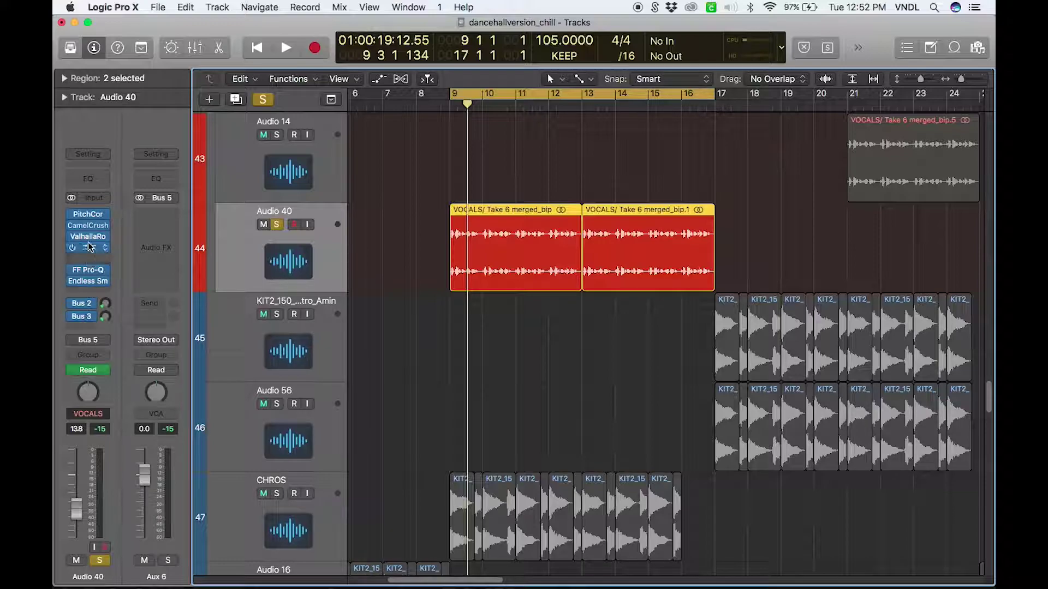
click(84, 219)
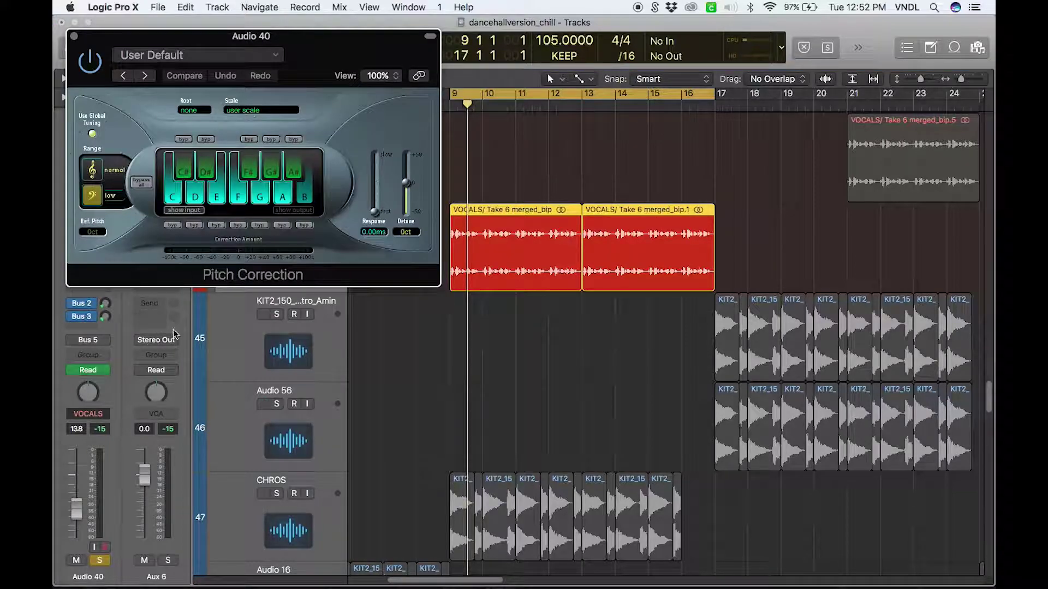
key(space)
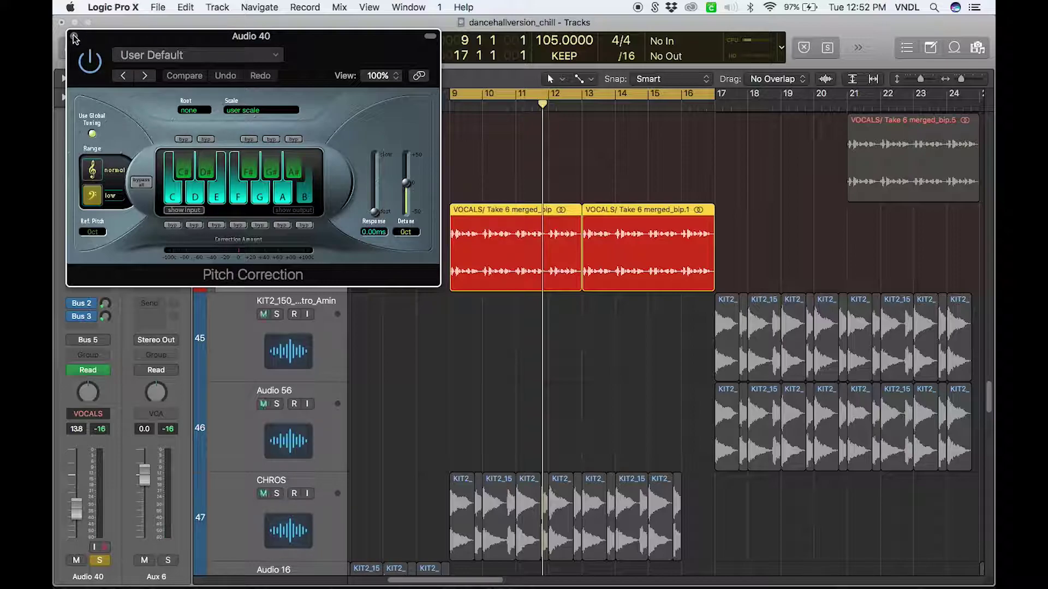
key(space)
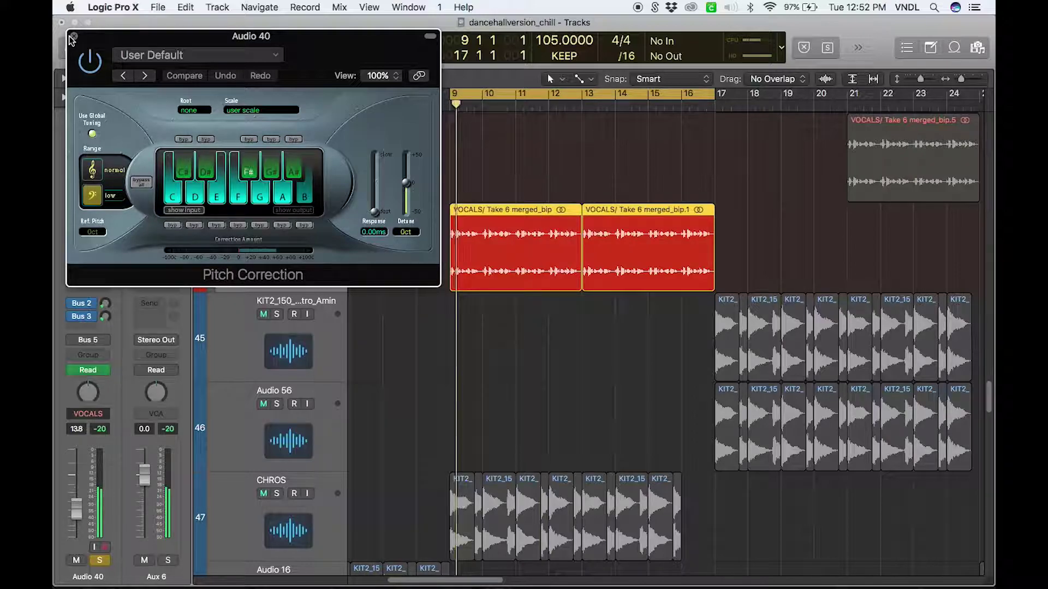
click(73, 36)
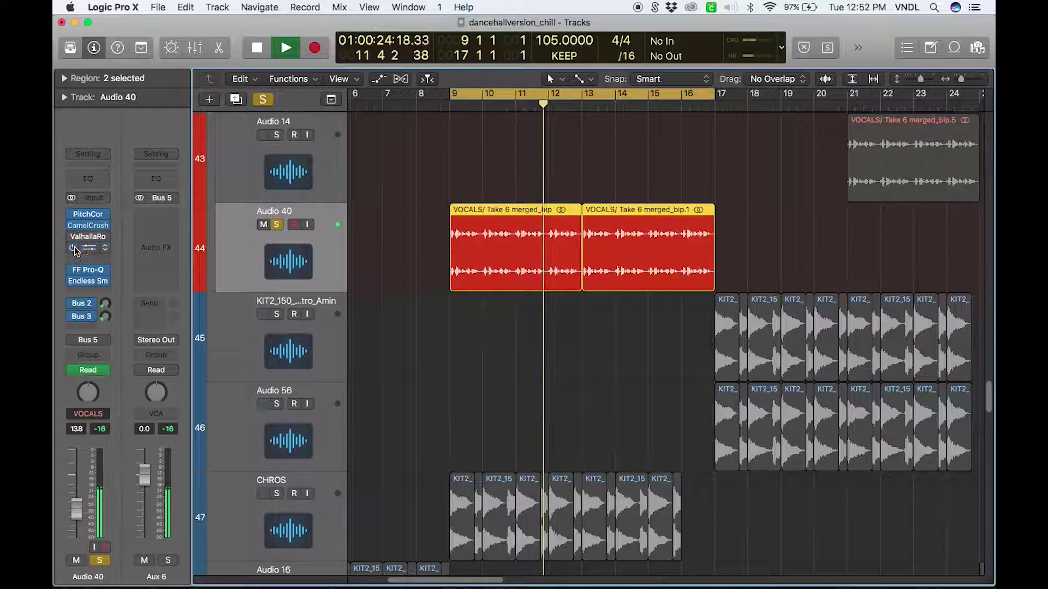
Bypass every plug-in after Pitch Correction and both bus sends on Audio 40 for comparison, then re-enable them all
click(73, 270)
click(74, 281)
click(74, 305)
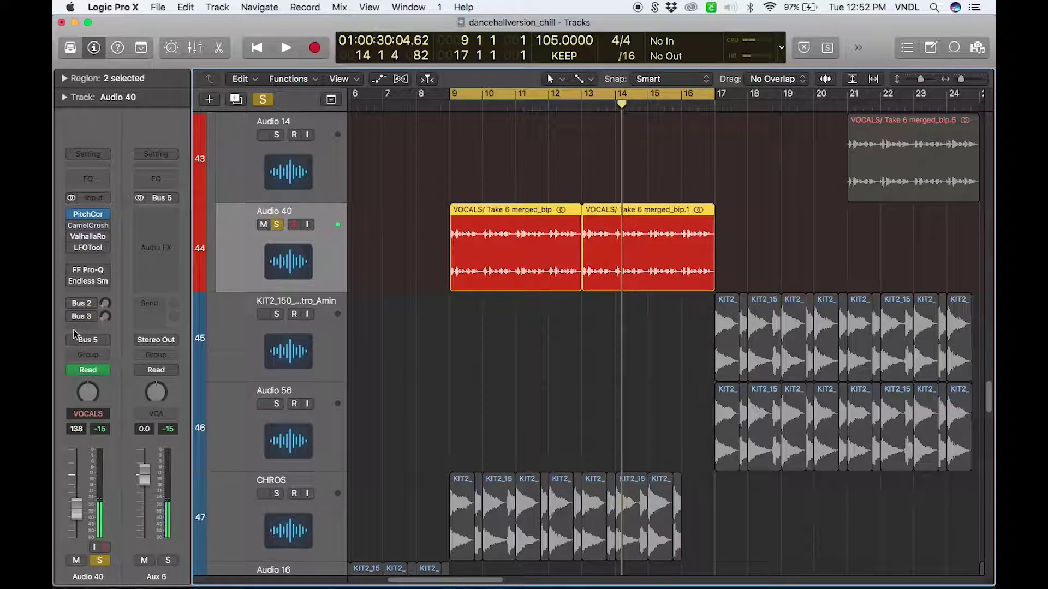
drag(72, 233, 74, 317)
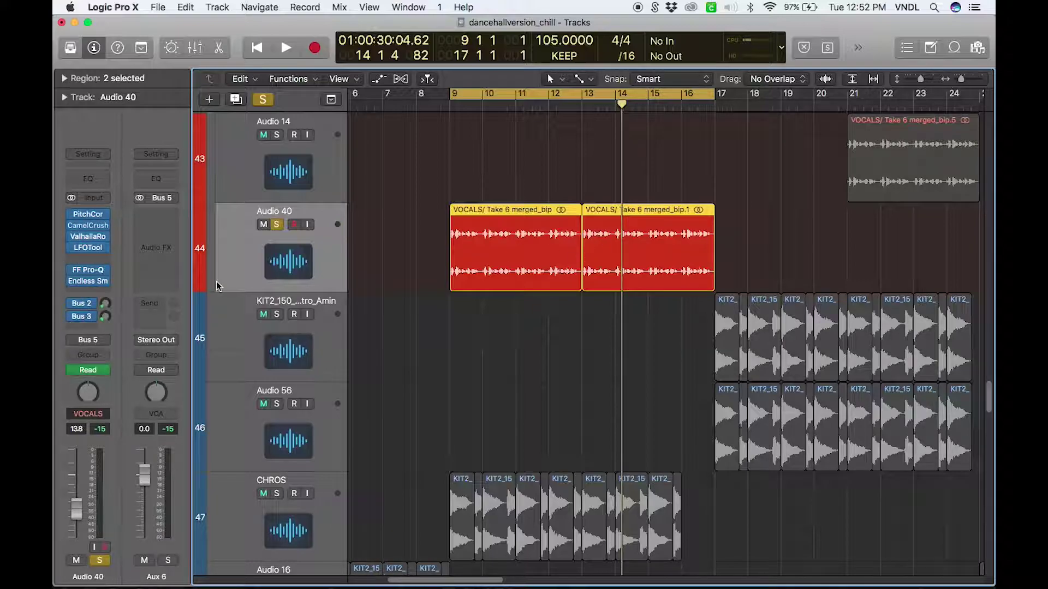
Open CamelCrusher on Audio 40, bypass the effects after Pitch Correction and both sends, then re-enable only CamelCrusher during playback
click(89, 227)
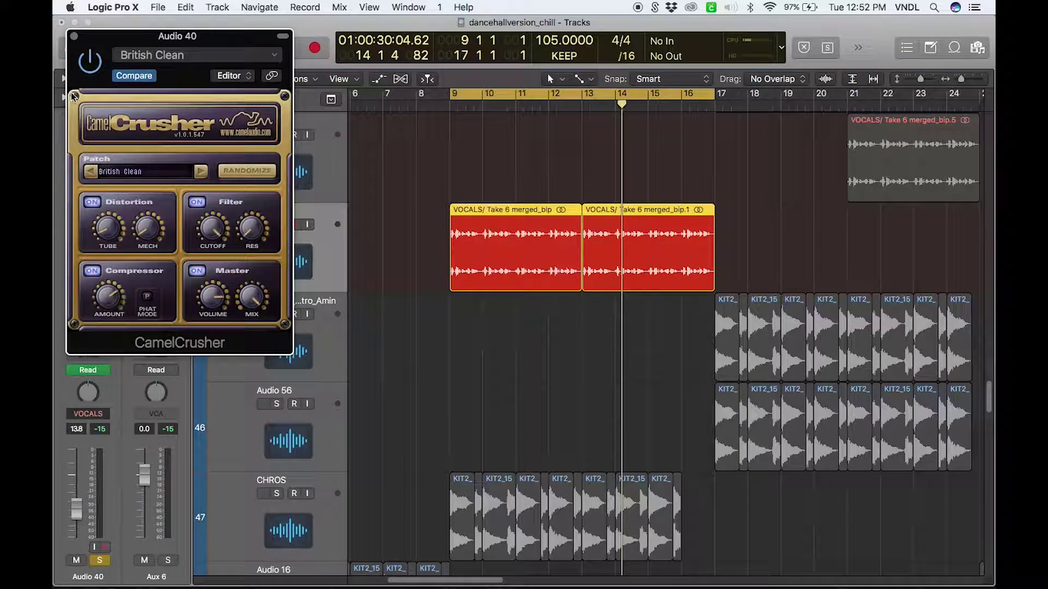
drag(84, 53, 241, 40)
drag(73, 299, 73, 302)
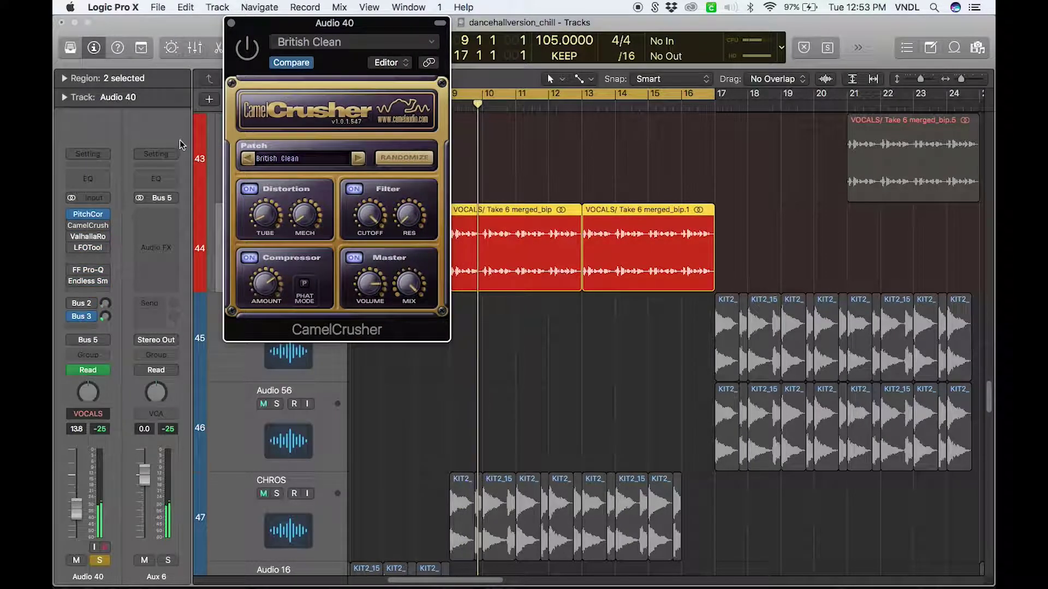
click(73, 318)
click(247, 45)
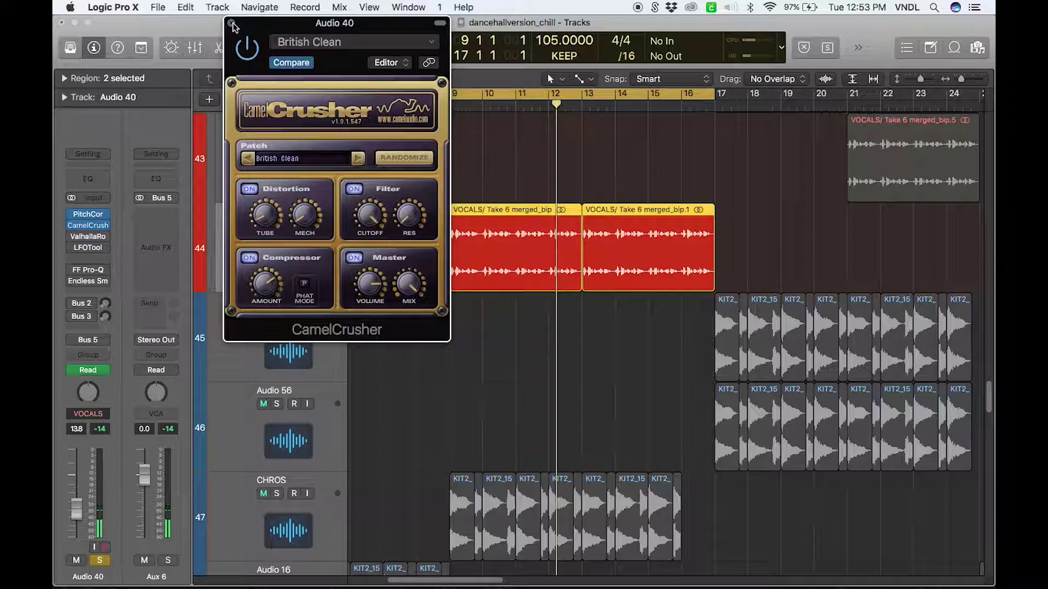
click(232, 23)
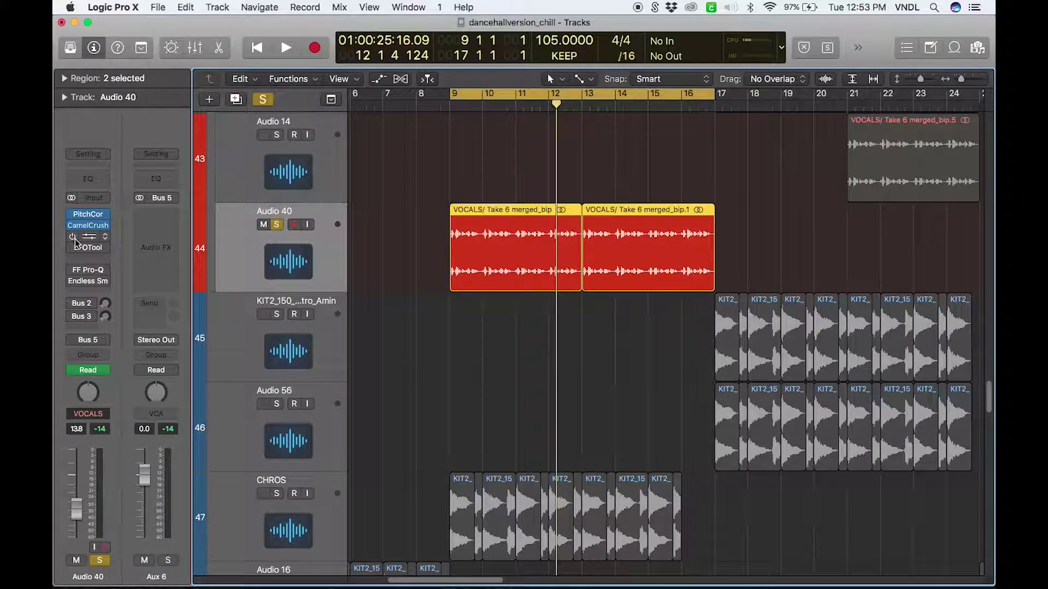
Re-enable ValhallaRoom and LFOTool in turn on Audio 40, reviewing each plug-in's settings during playback
key(space)
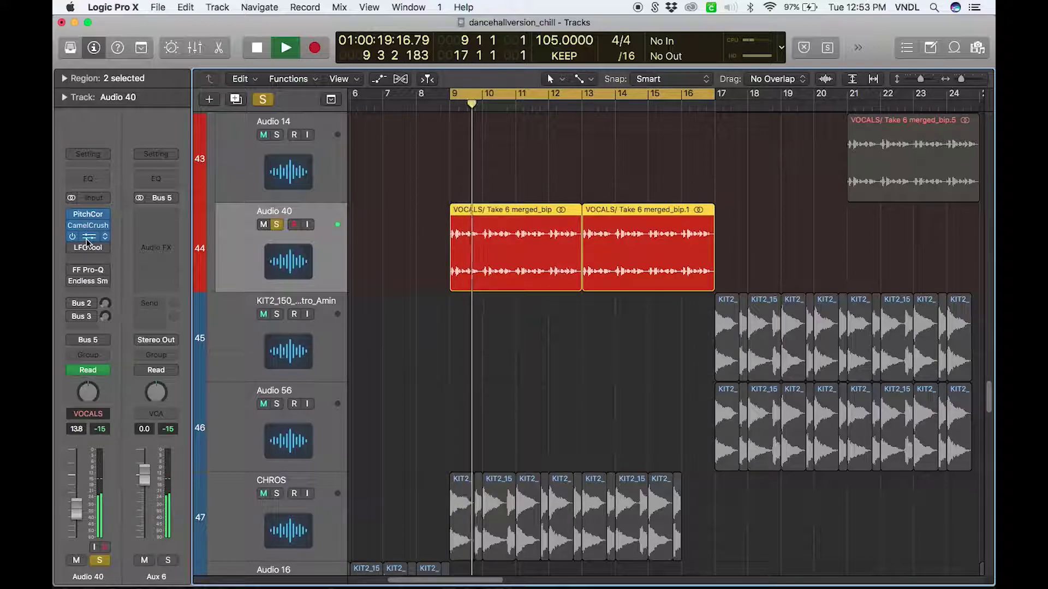
click(86, 238)
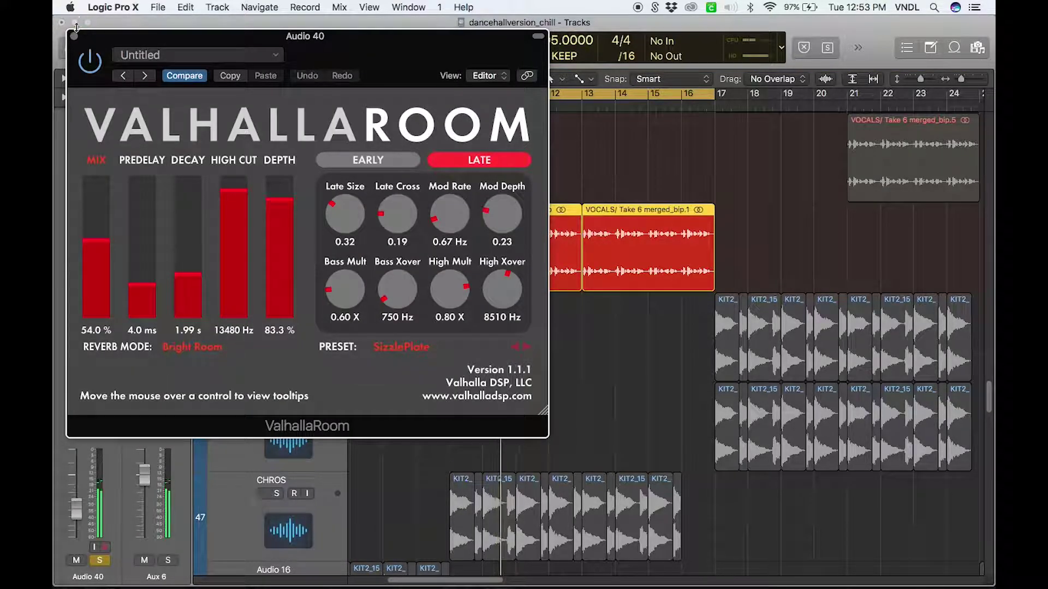
click(74, 35)
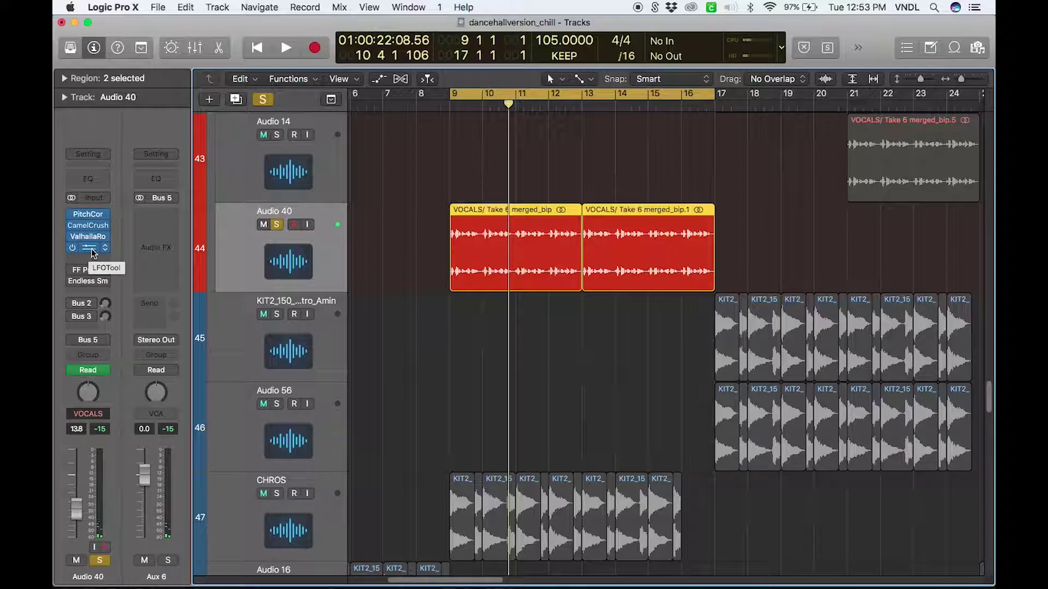
click(91, 249)
key(space)
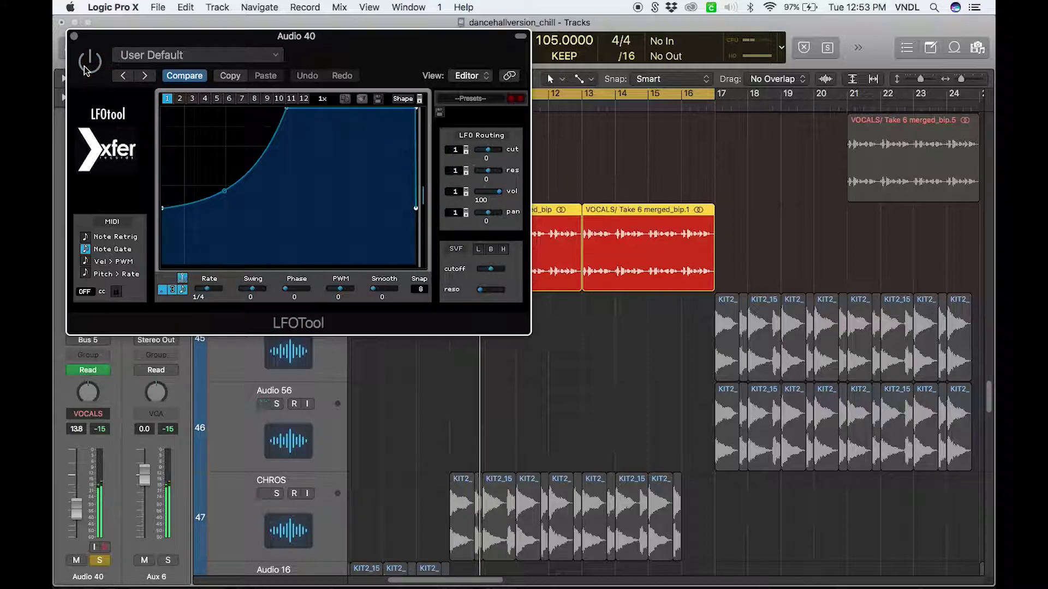
click(73, 37)
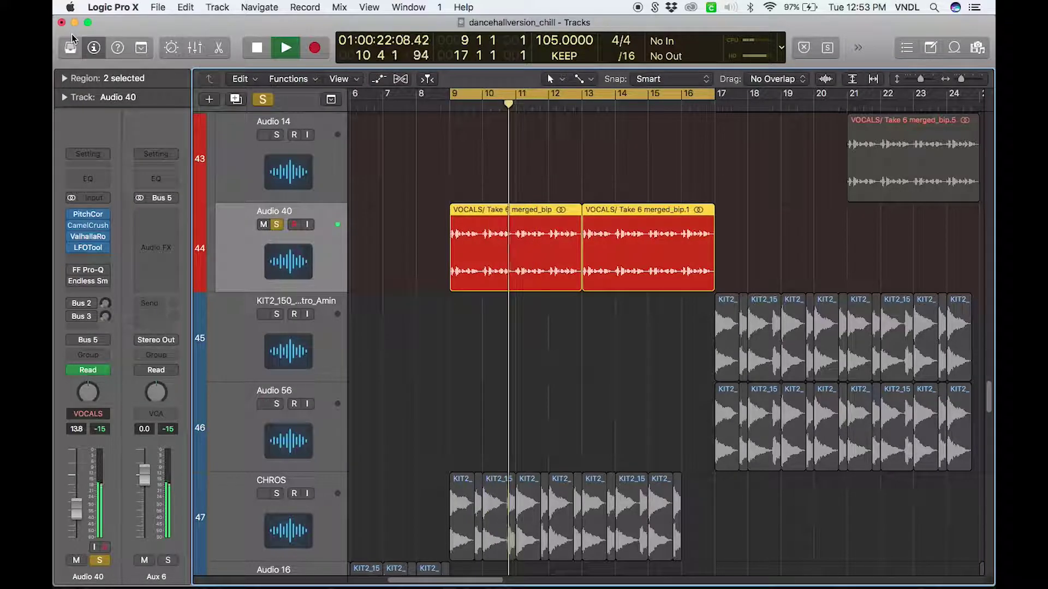
Re-enable FF Pro-Q on Audio 40 and play the soloed vocal from bar 9 to hear its effect
mouse_move(74, 273)
key(space)
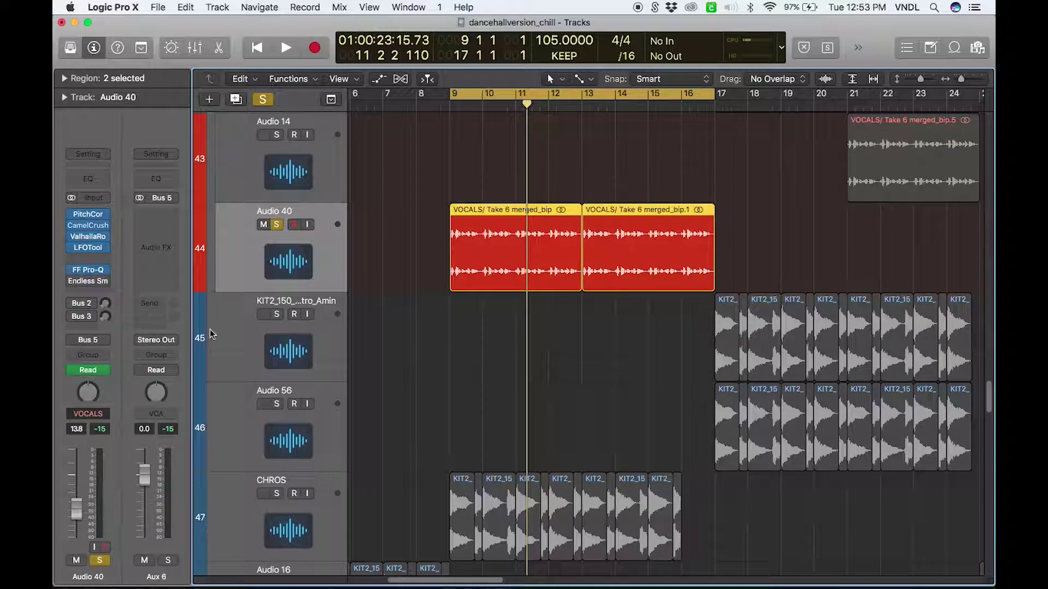
key(space)
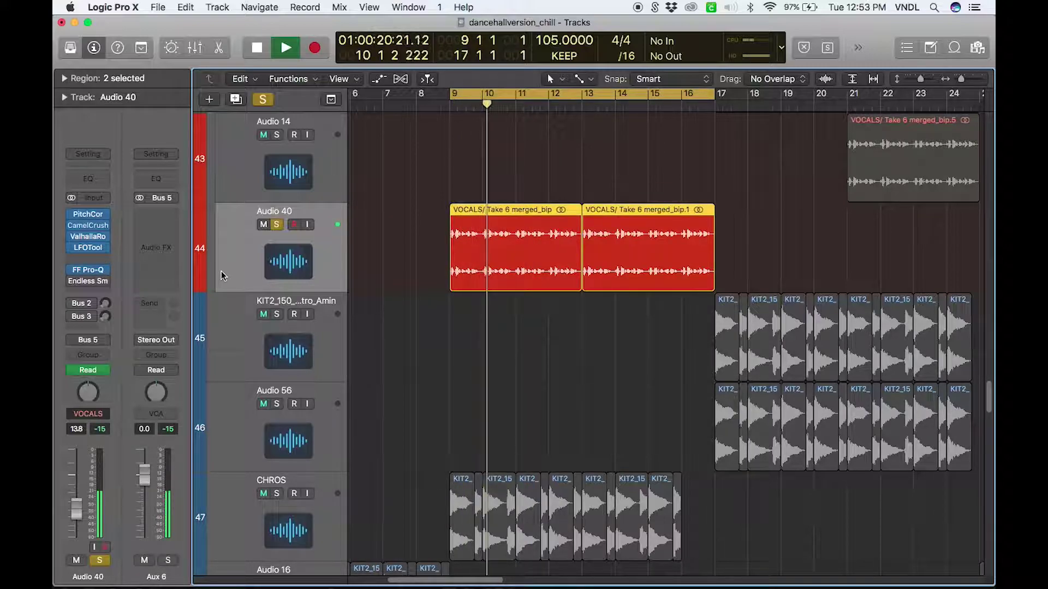
key(space)
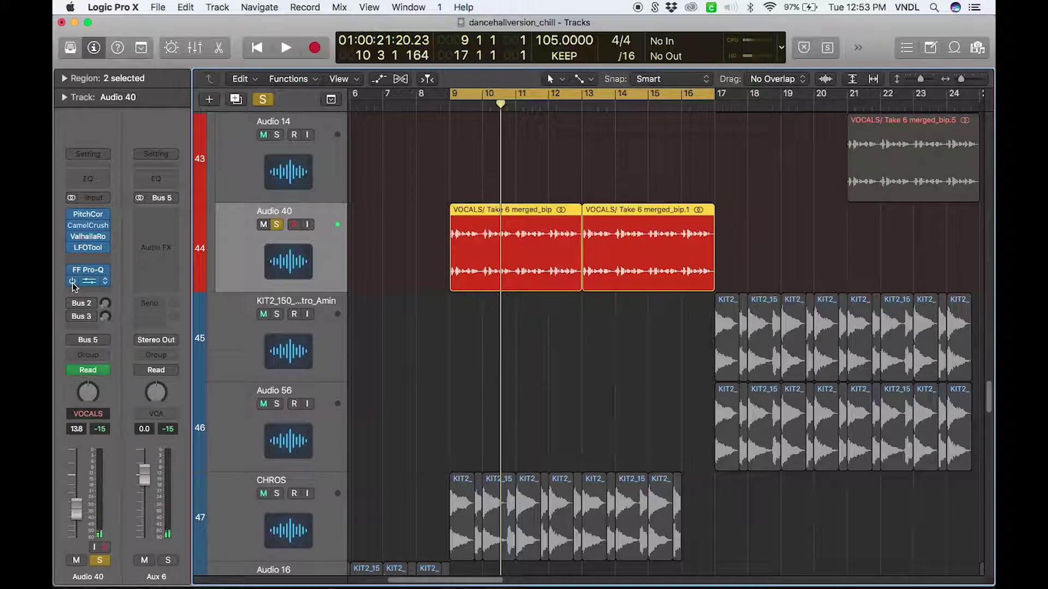
Review Endless Smile on Audio 40 during playback, then turn off the track's solo and re-enable its Bus 2 and Bus 3 sends
click(89, 282)
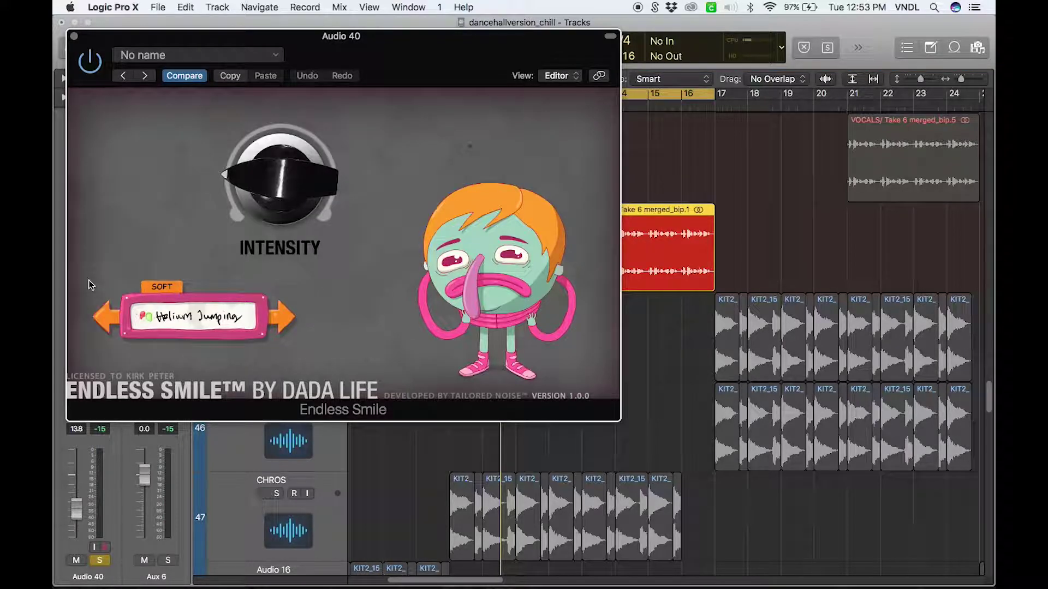
key(space)
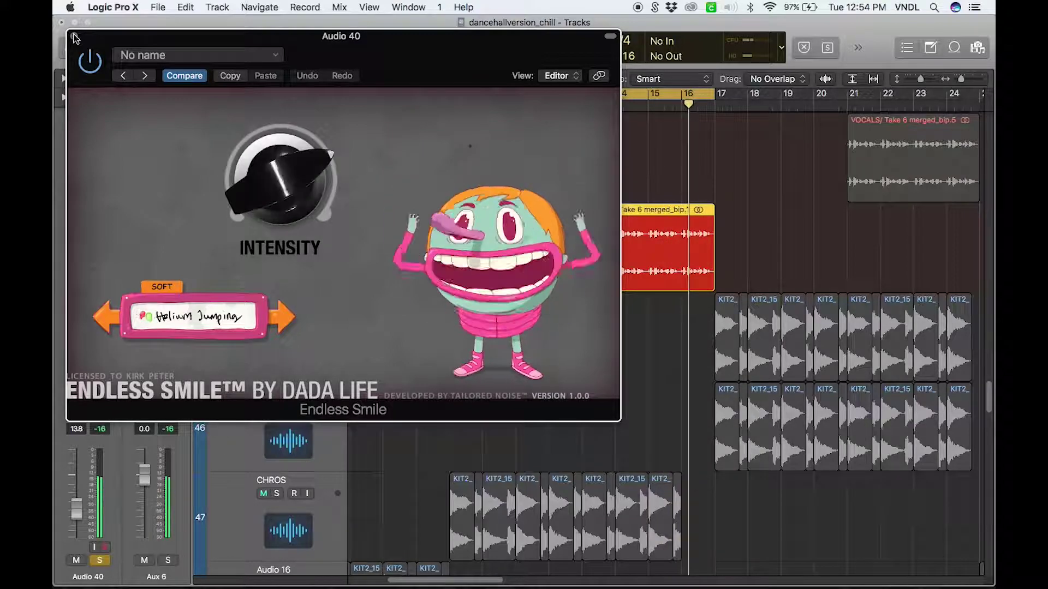
click(74, 37)
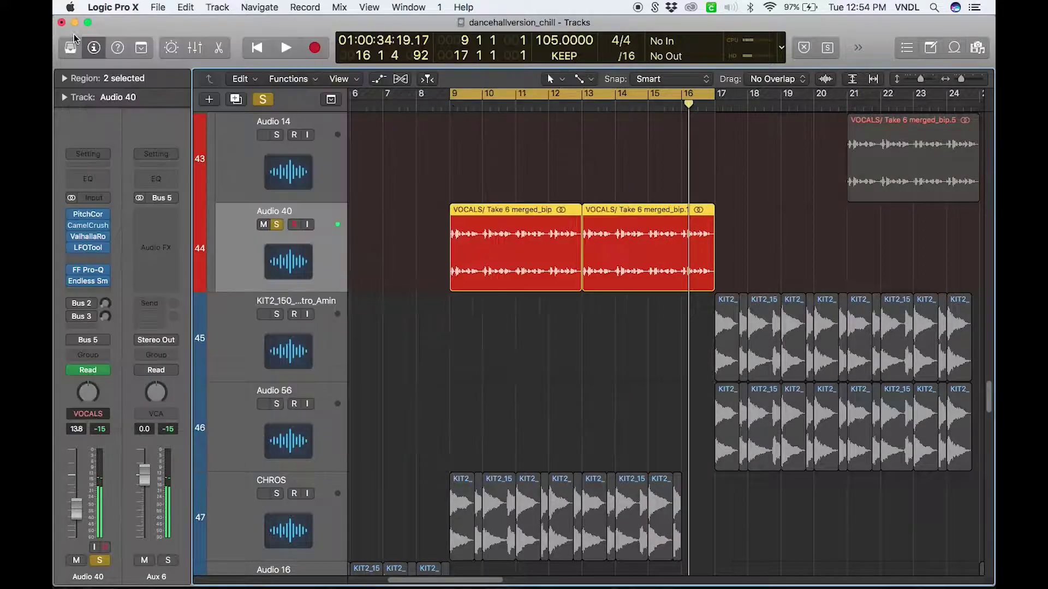
click(277, 225)
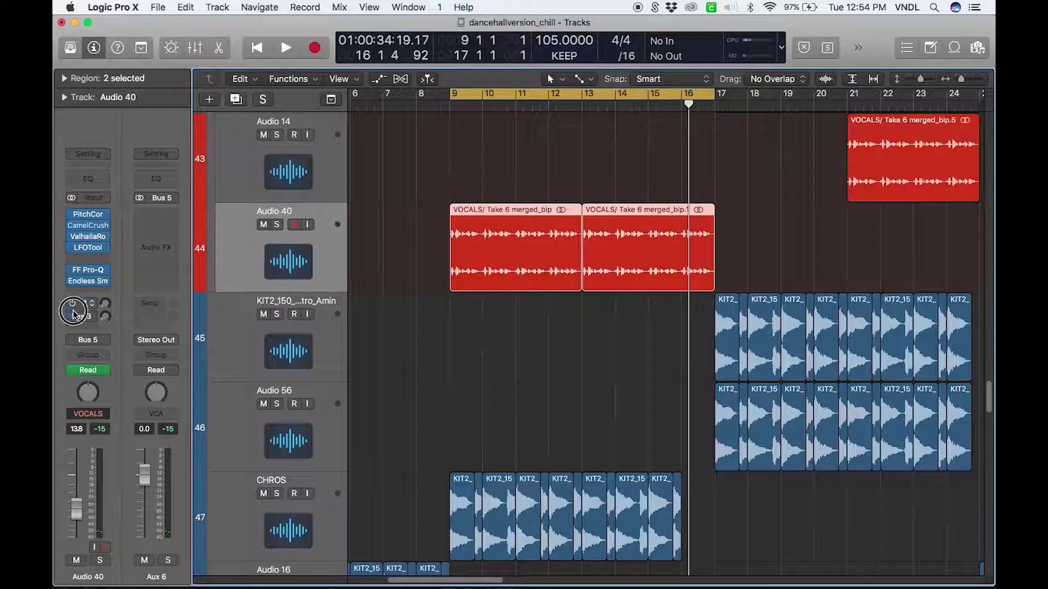
Set the cycle range to bars 17–25 from the two vocal regions on track 42, and play tracks 42 and 43 soloed
scroll(268, 378, down, 5)
scroll(382, 385, up, 8)
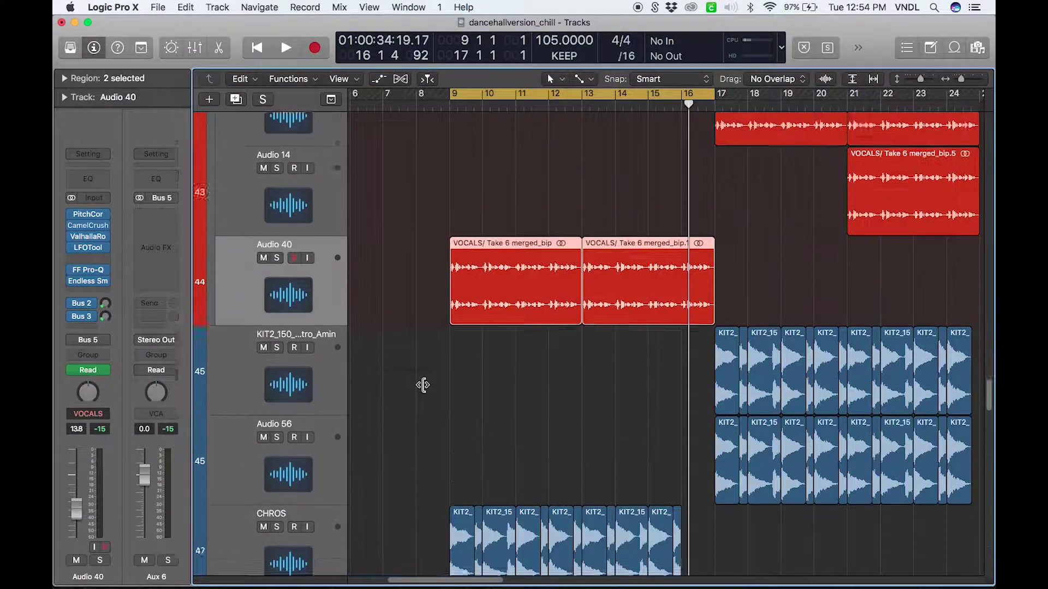
scroll(538, 376, right, 4)
click(870, 241)
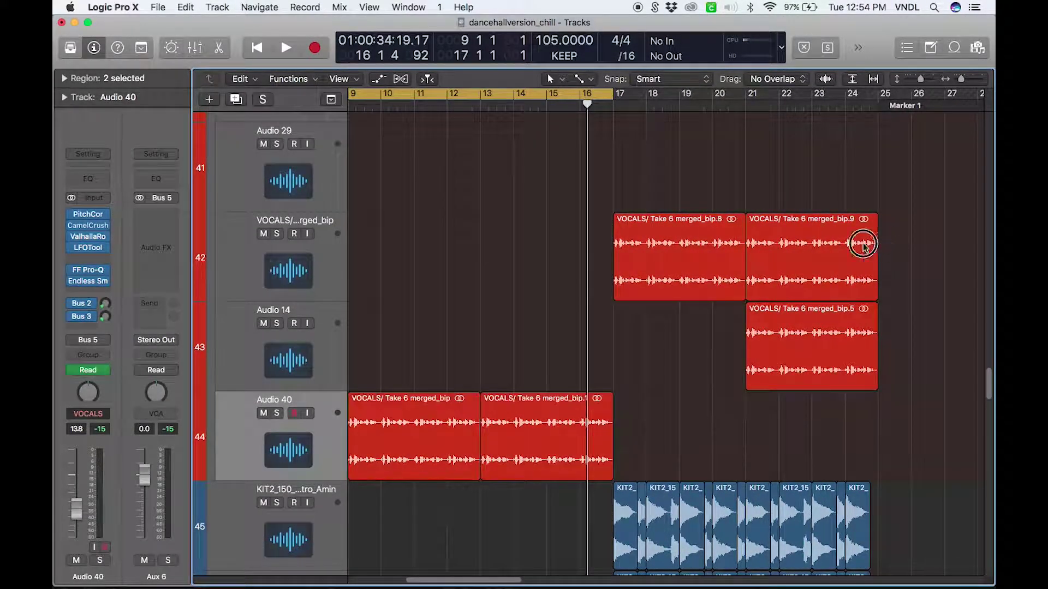
shift+click(634, 242)
key(super+u)
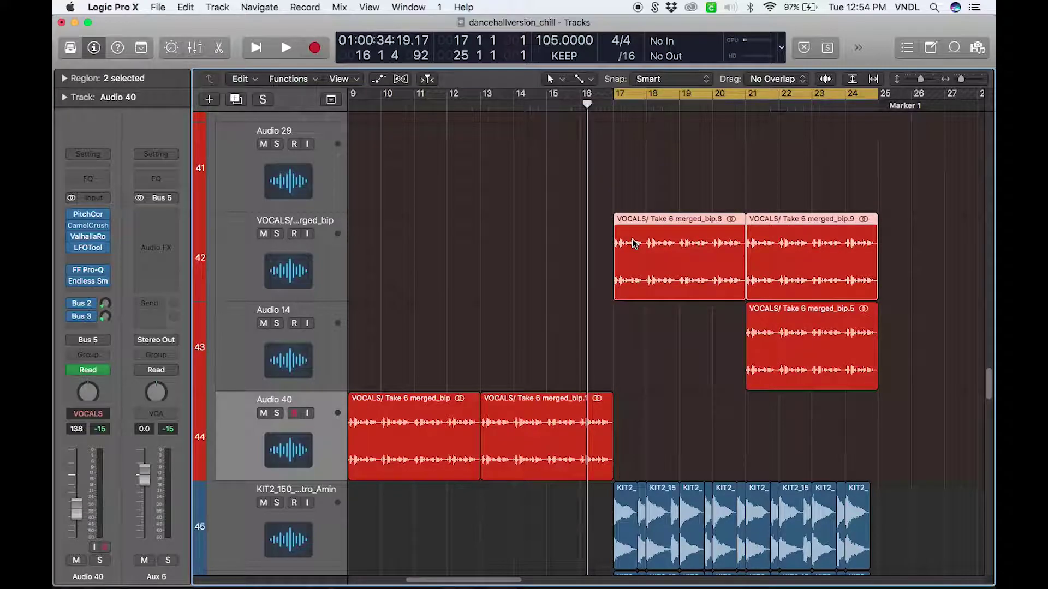
click(276, 234)
click(277, 323)
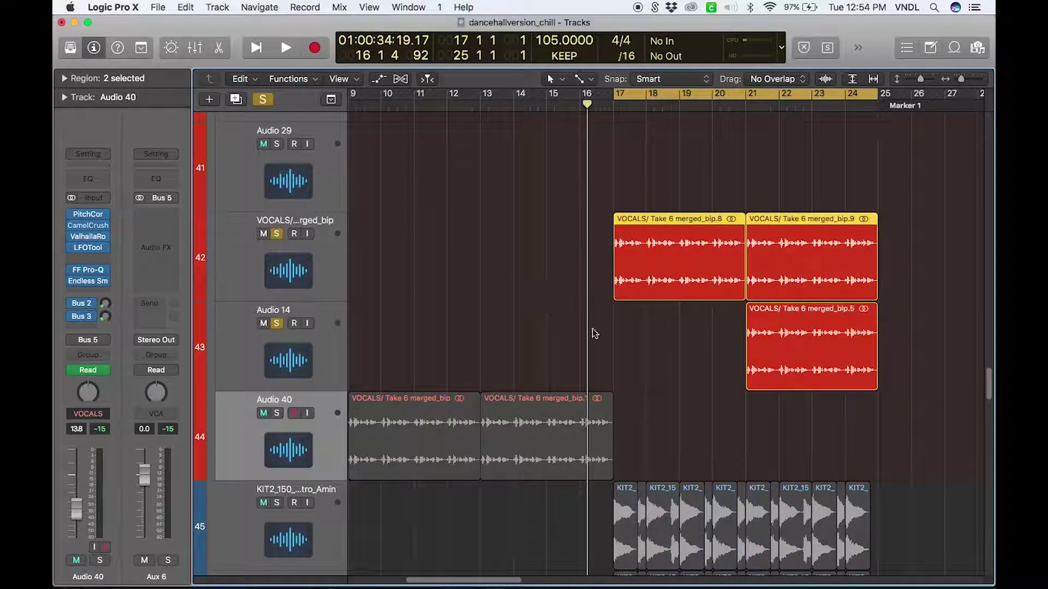
key(space)
scroll(460, 415, down, 20)
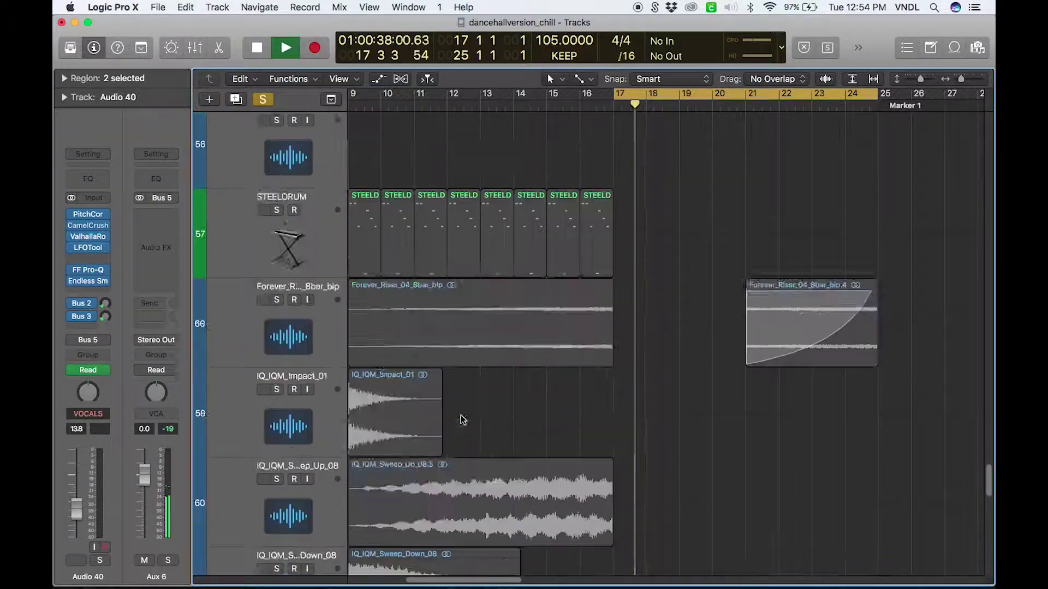
scroll(460, 416, down, 18)
key(space)
Look over the steel drum, riser, sweep, ambience and ALIVE_VNDLREMIX stem tracks across the arrangement, then return to the vocal tracks
scroll(461, 416, up, 7)
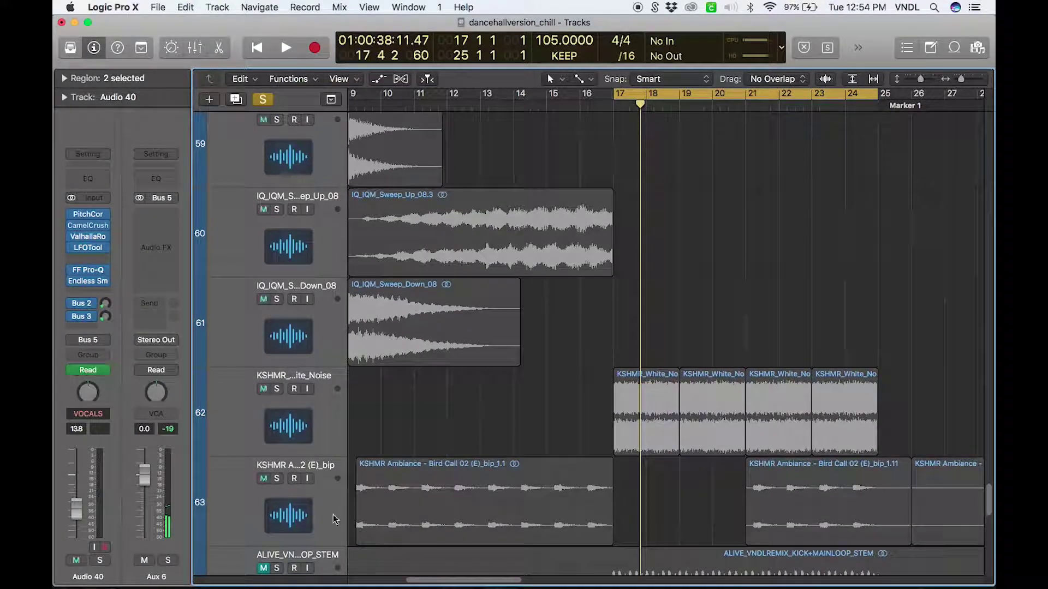
scroll(384, 510, up, 10)
scroll(384, 510, down, 10)
scroll(385, 510, up, 18)
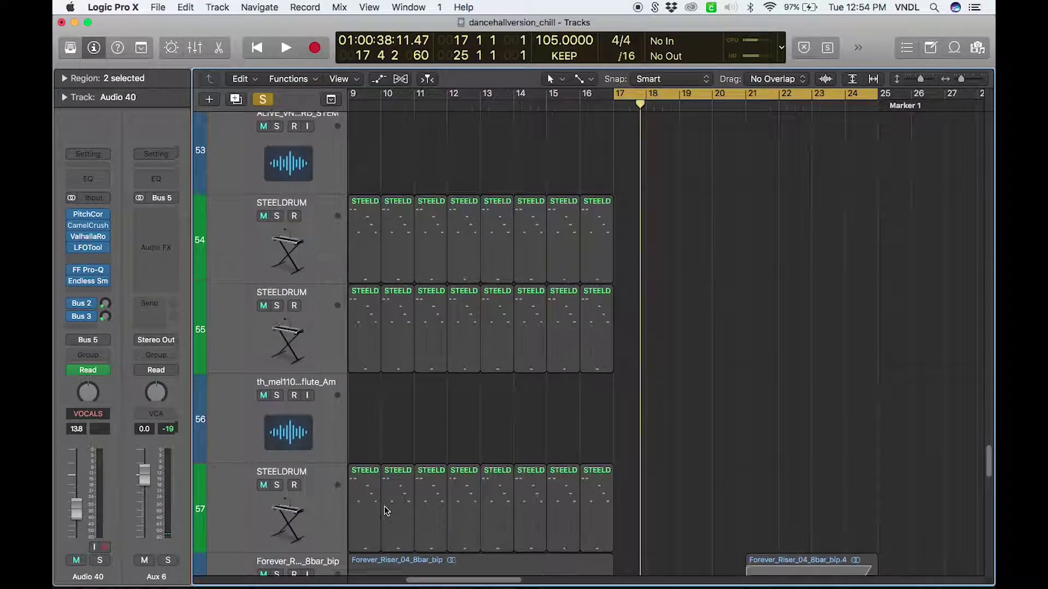
scroll(385, 510, down, 11)
scroll(386, 508, down, 8)
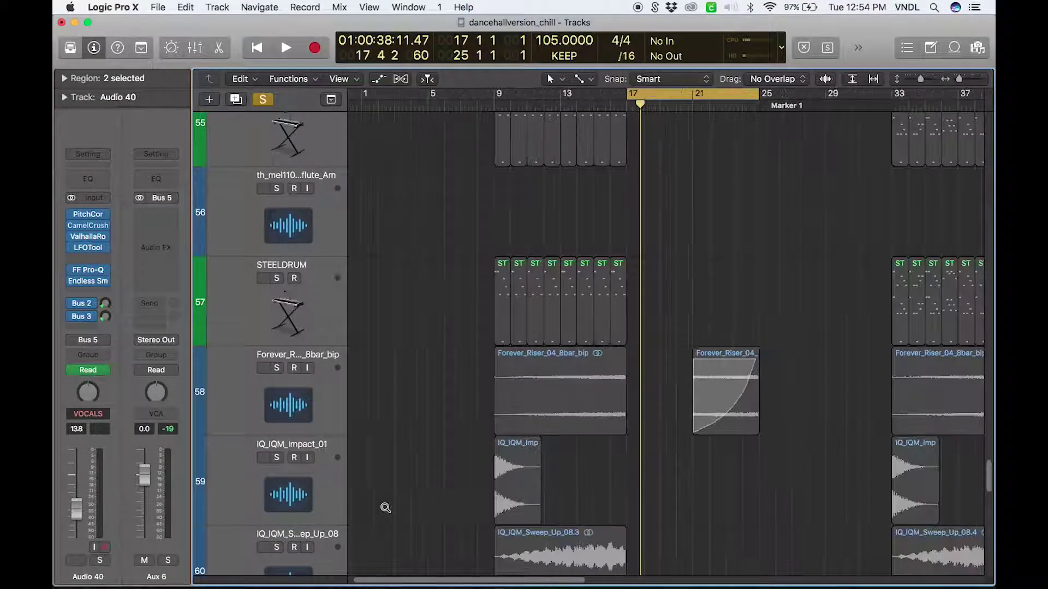
scroll(385, 508, down, 10)
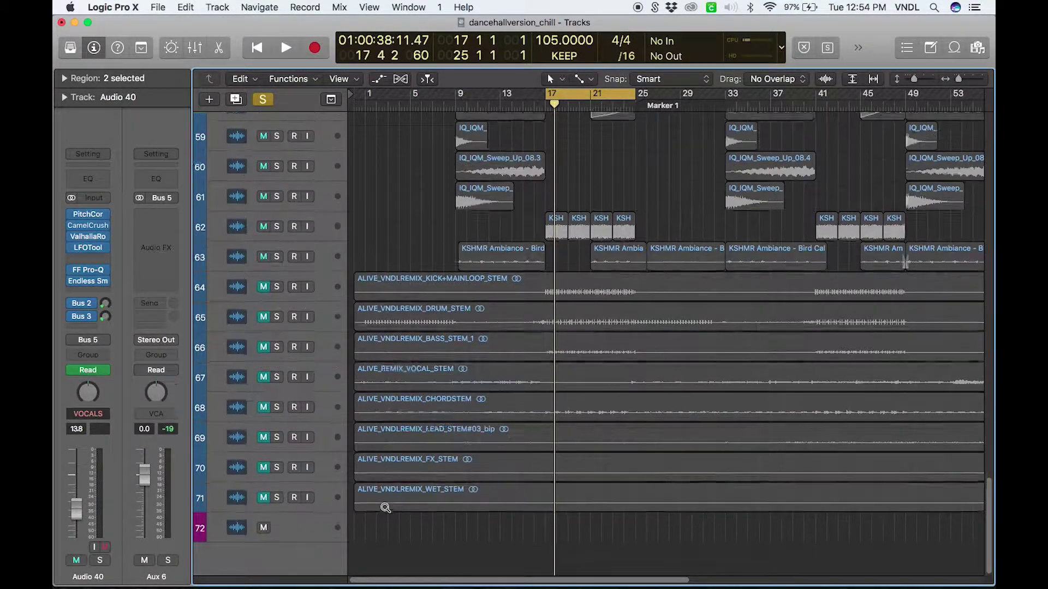
scroll(385, 508, down, 3)
scroll(638, 416, down, 5)
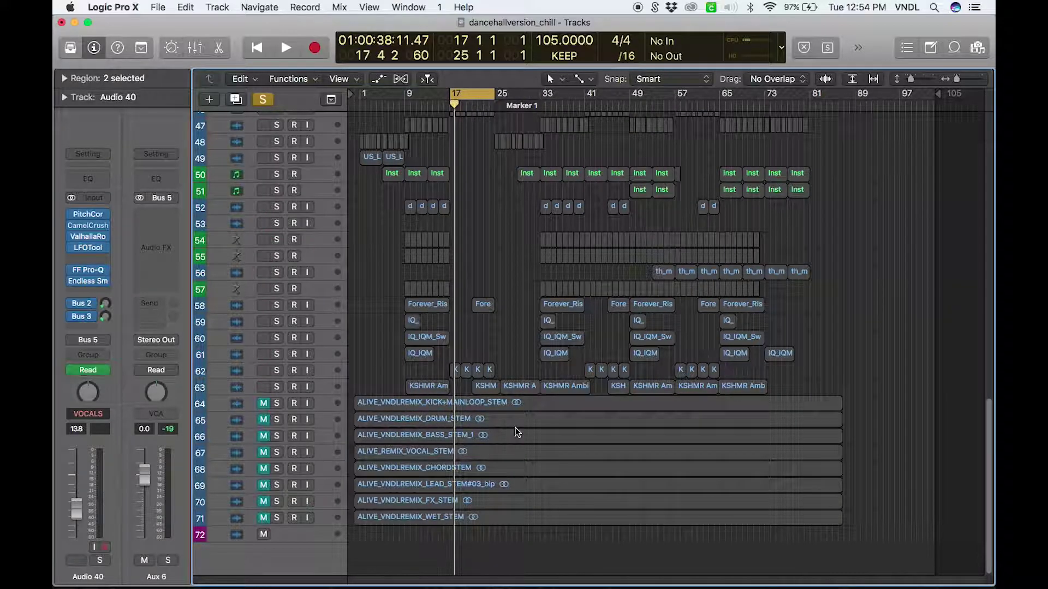
scroll(518, 433, up, 5)
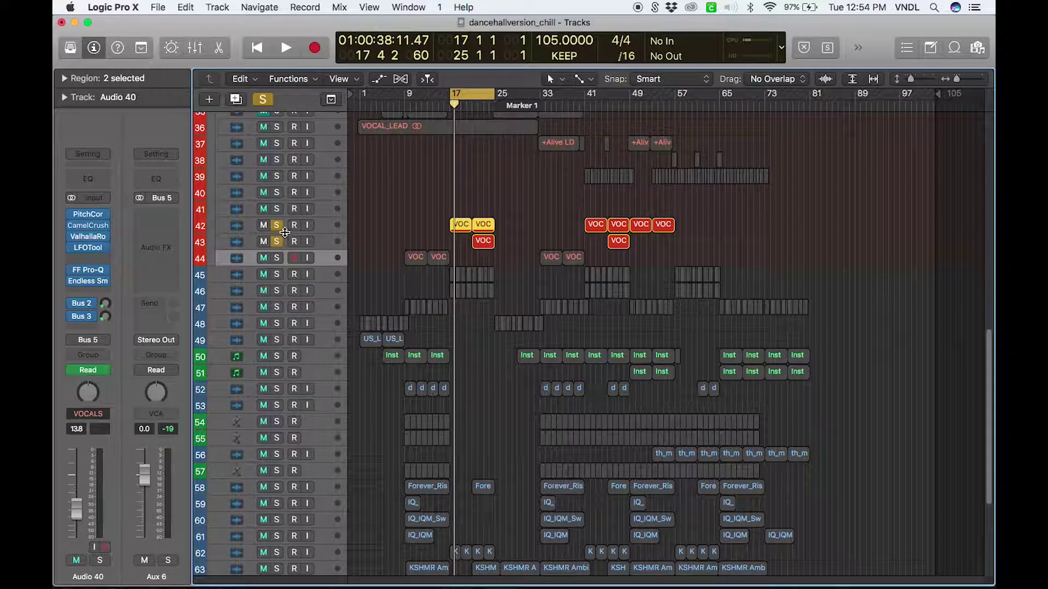
Turn off the solos on tracks 42 and 43 and play the bar 17–25 section in the full mix
click(277, 240)
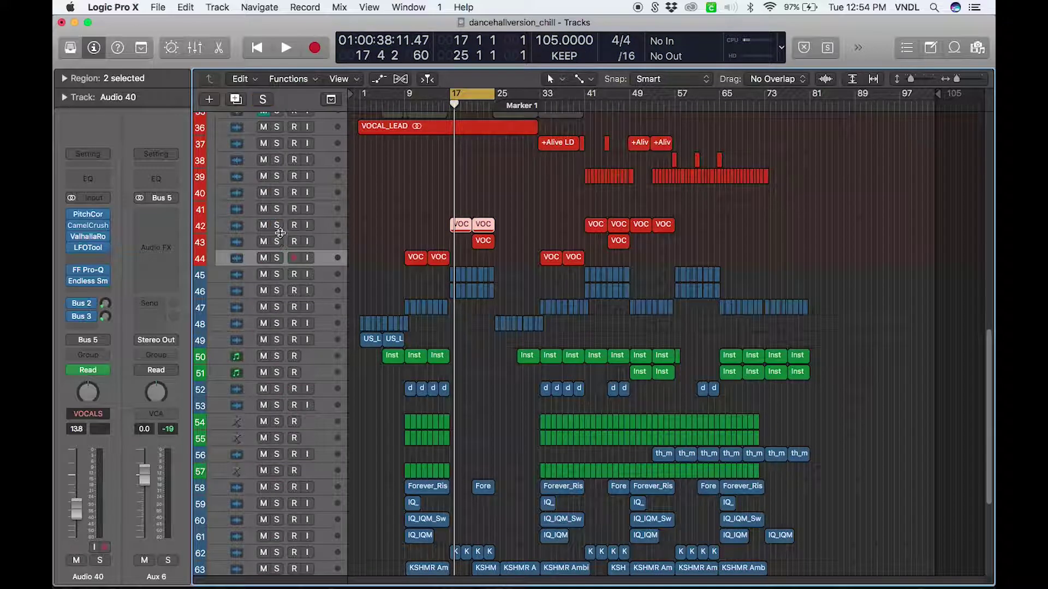
key(space)
key(super+Right)
key(super+Right)
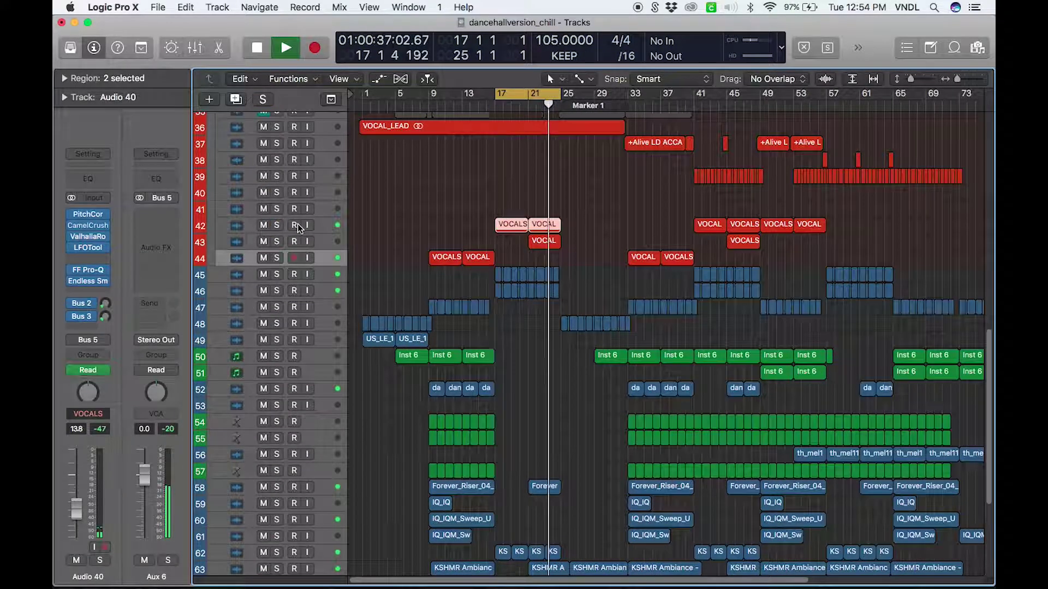
key(super+Down)
key(super+Down)
key(super+Down)
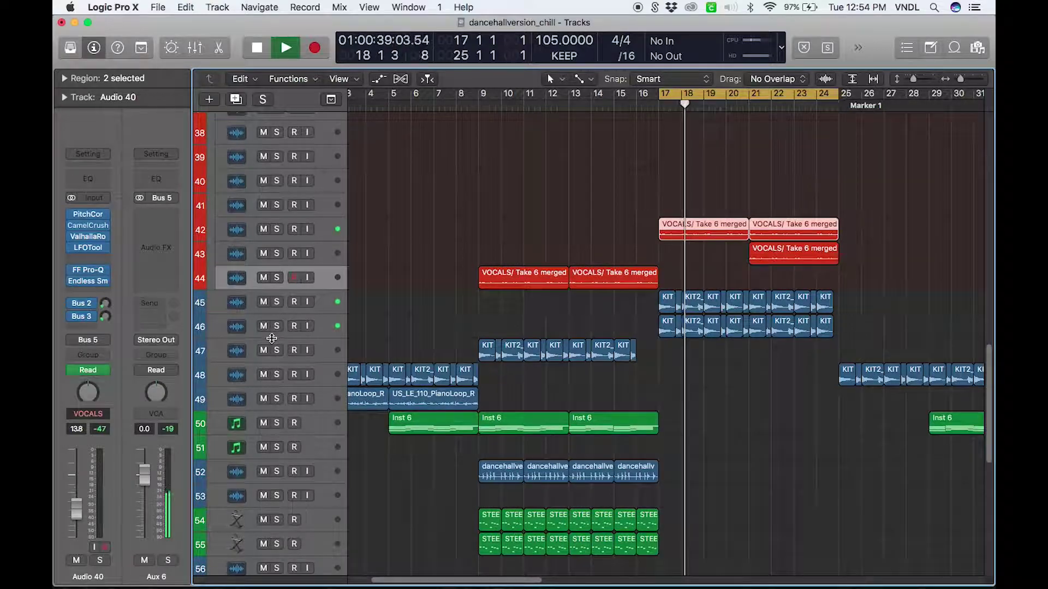
scroll(291, 373, down, 5)
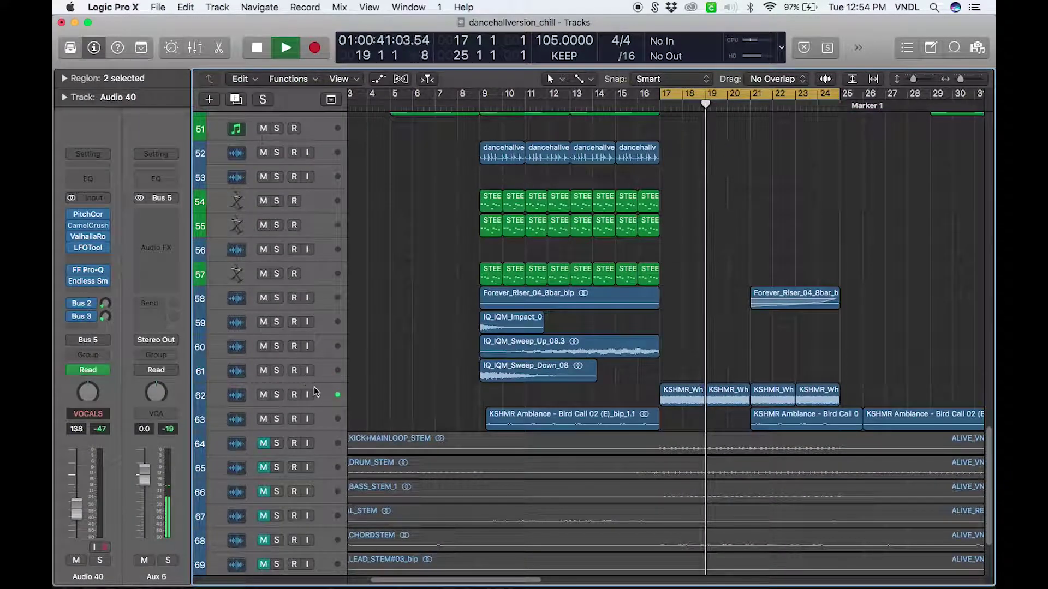
scroll(319, 397, up, 6)
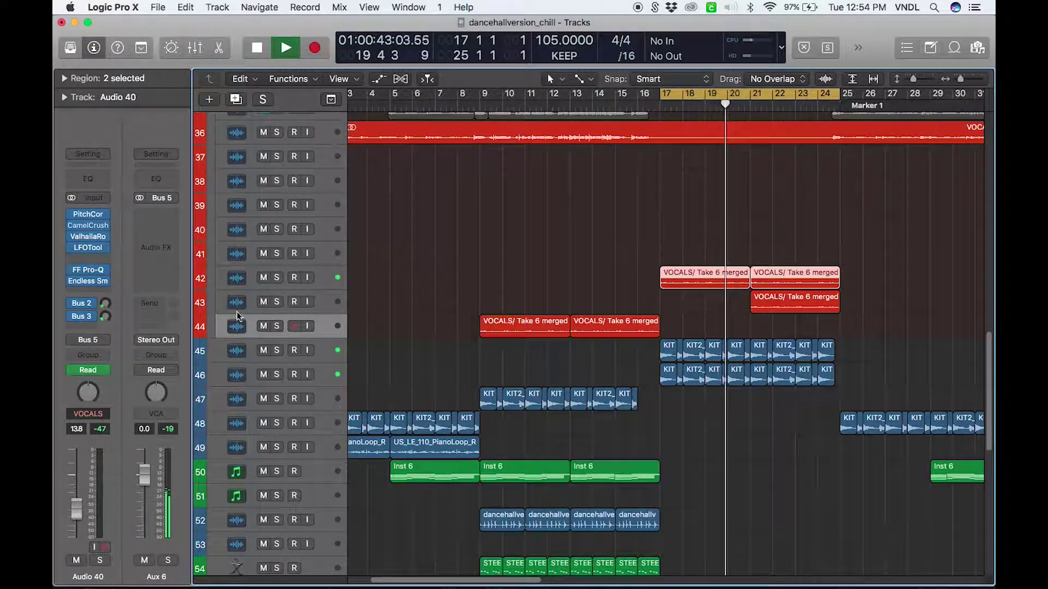
key(space)
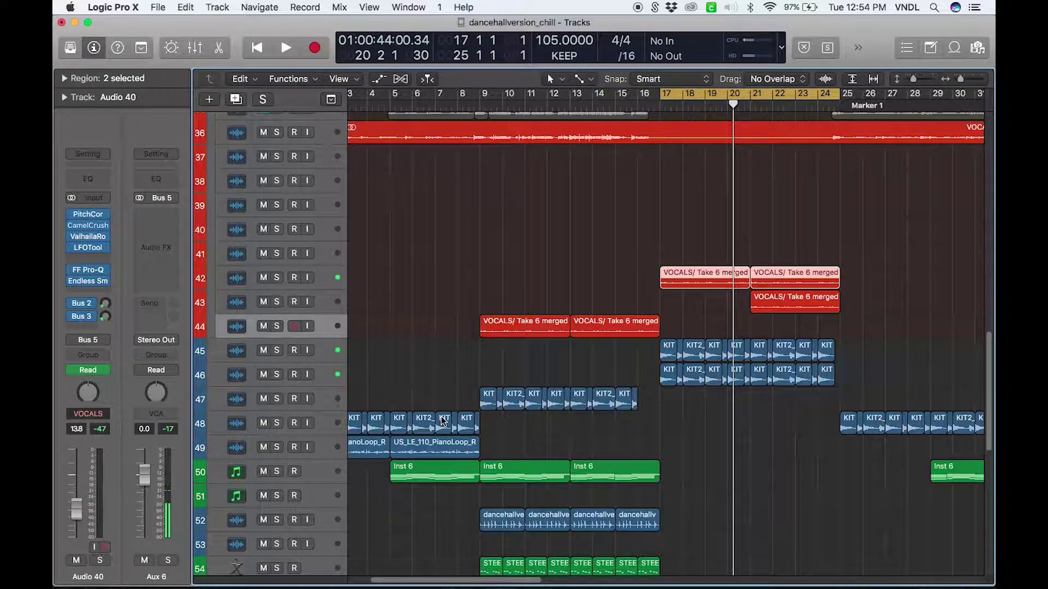
Solo the KSHMR Ambiance Bird Call track, set the cycle range from its first region, and play it from bar 9
scroll(443, 421, down, 5)
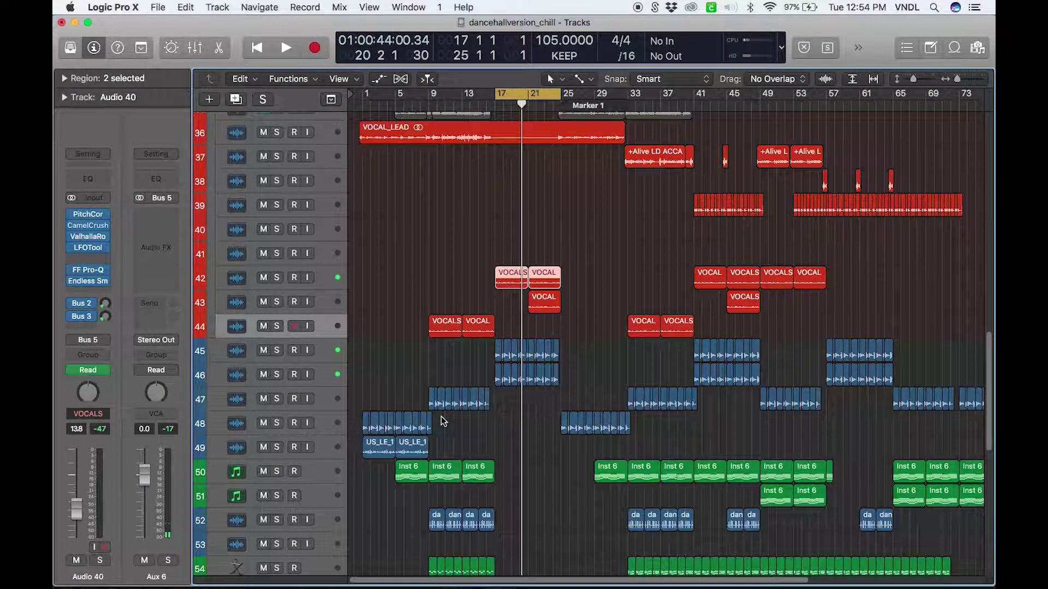
scroll(739, 473, down, 8)
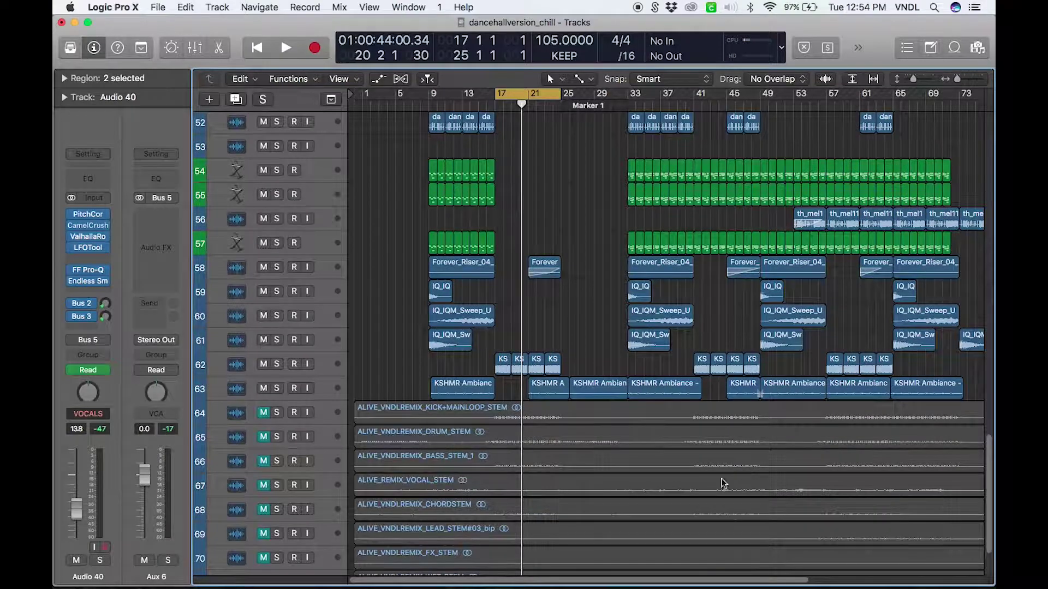
click(455, 392)
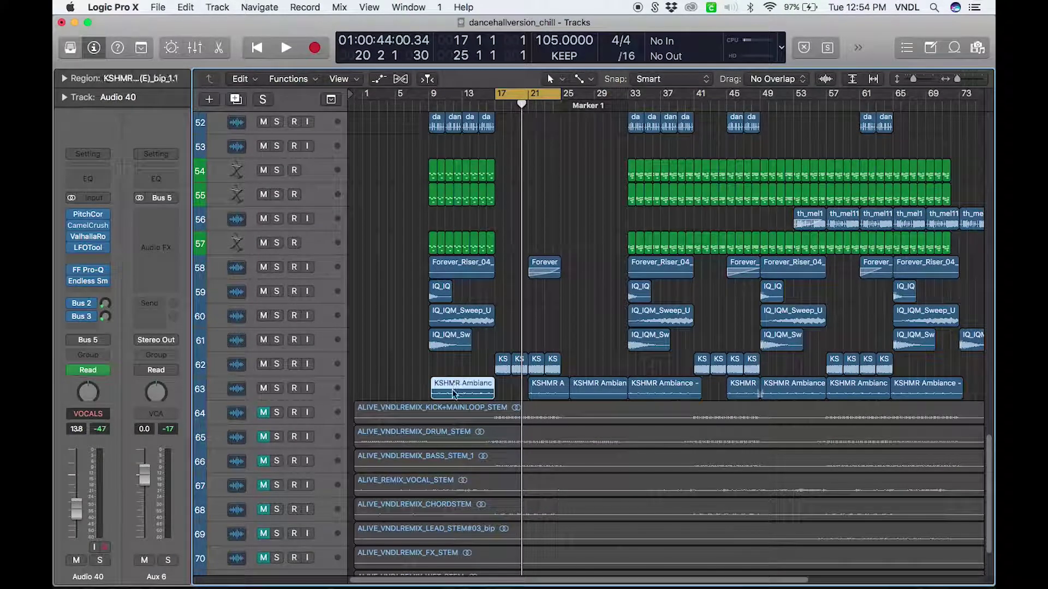
click(279, 388)
key(super+u)
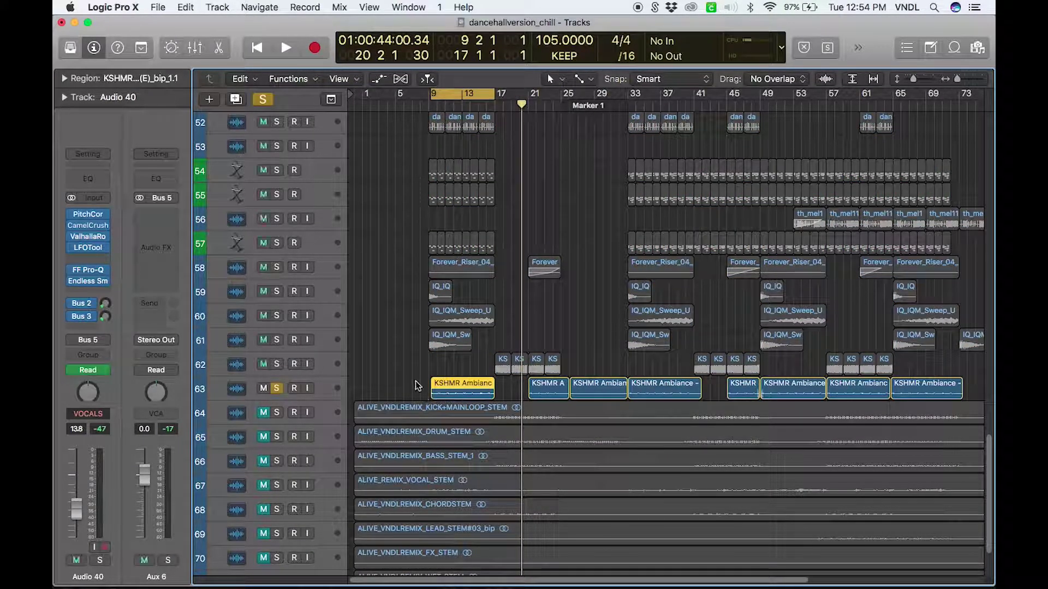
drag(432, 96, 431, 87)
key(space)
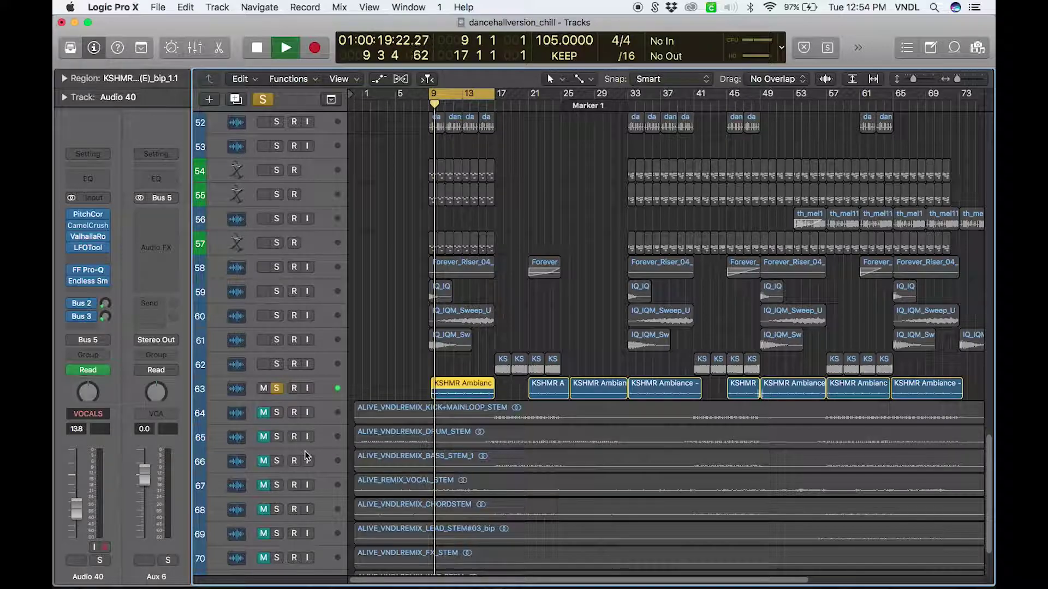
Add the Audio 40 vocal on track 44 to the solo to hear it together with the bird call ambience
scroll(304, 451, up, 6)
scroll(305, 451, down, 3)
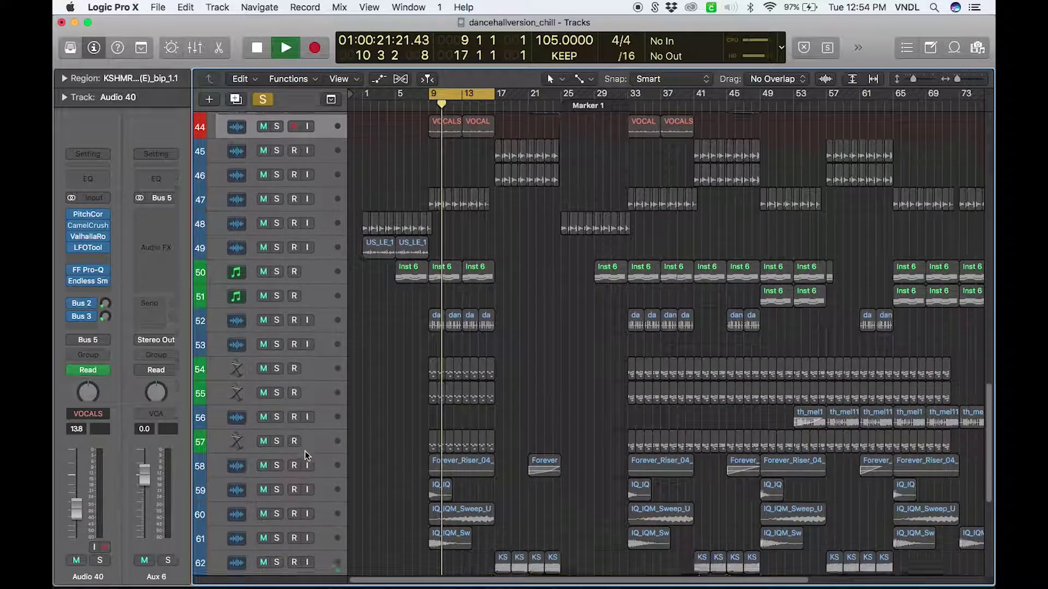
scroll(304, 451, up, 4)
click(277, 214)
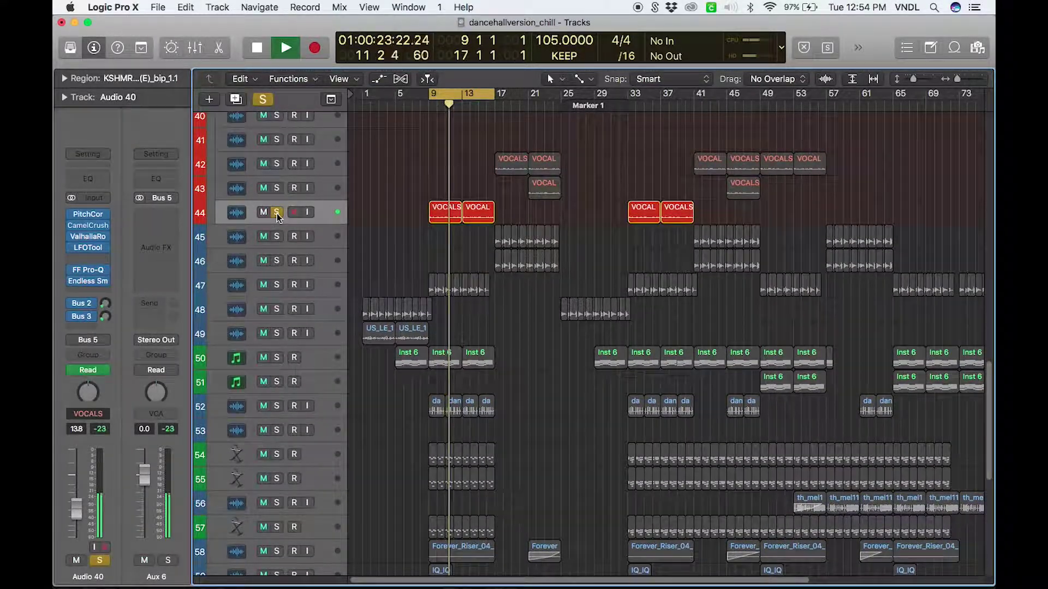
Turn off the solos, compare the full mix with the bird call track muted and unmuted, and stop playback
scroll(276, 214, down, 6)
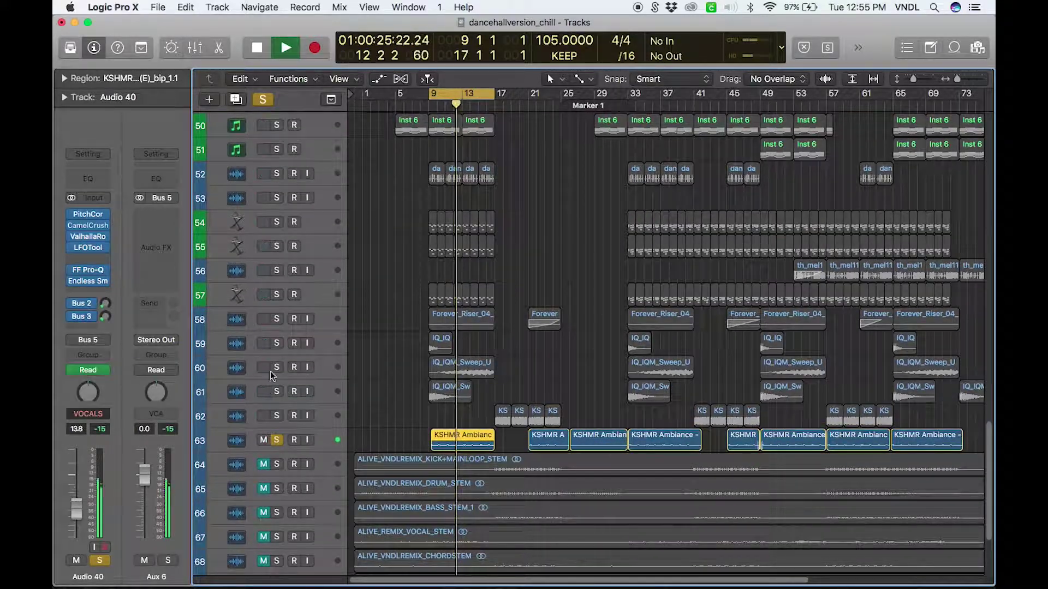
click(276, 440)
click(266, 440)
click(265, 441)
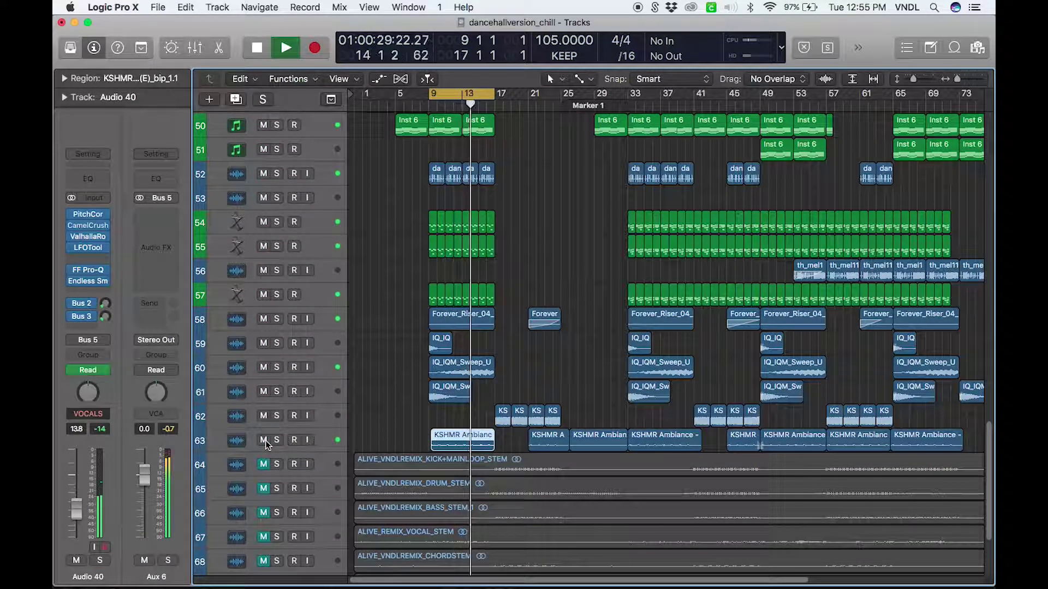
key(space)
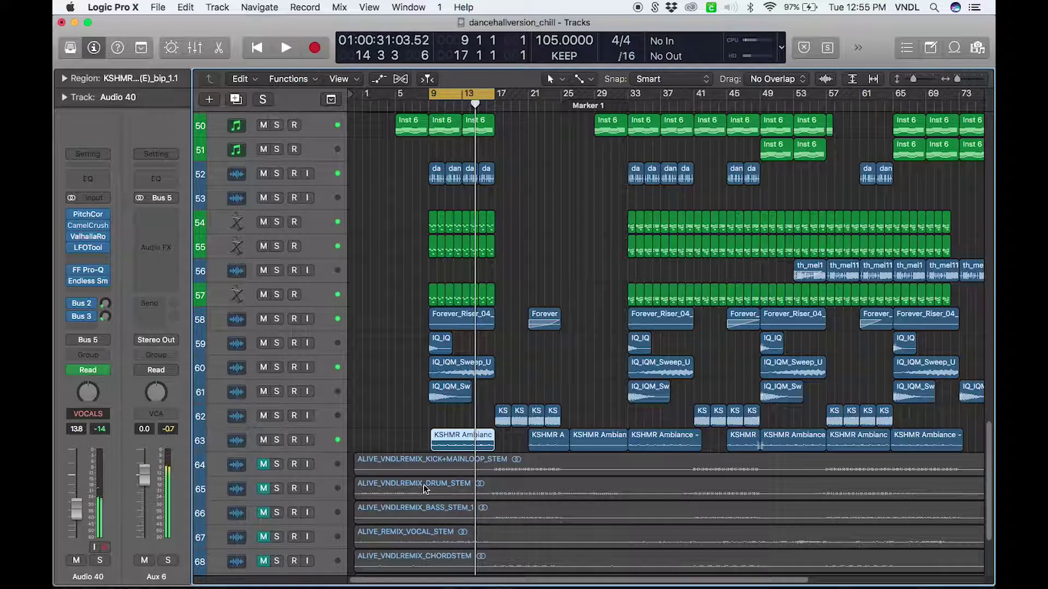
Set the cycle range to bars 41–49 over the first group of vocal chops on track 39
scroll(573, 366, up, 10)
scroll(572, 366, down, 10)
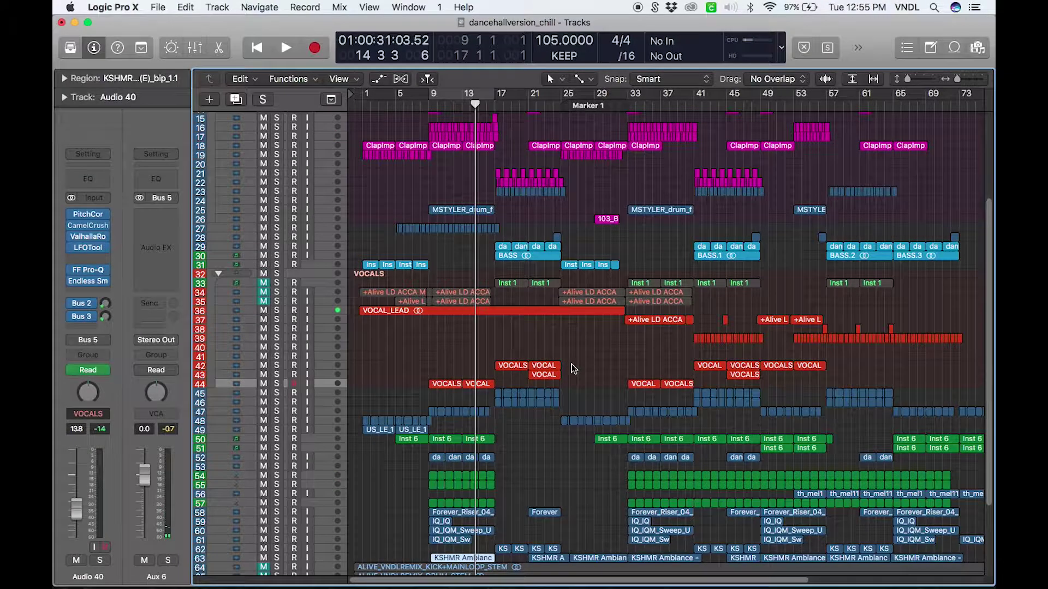
scroll(572, 368, down, 1)
scroll(573, 365, down, 3)
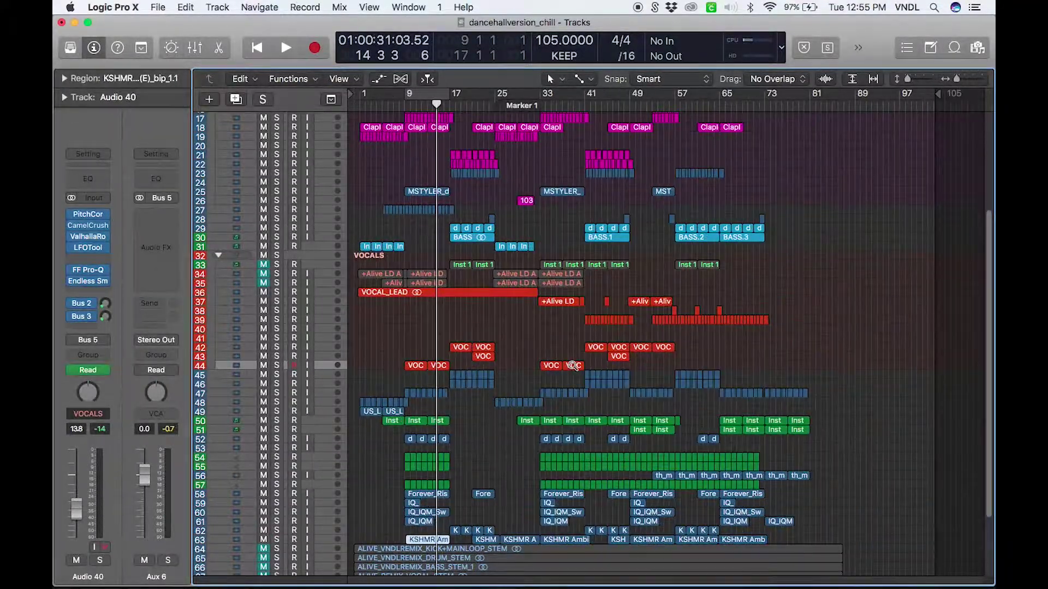
scroll(573, 366, up, 10)
scroll(573, 366, up, 8)
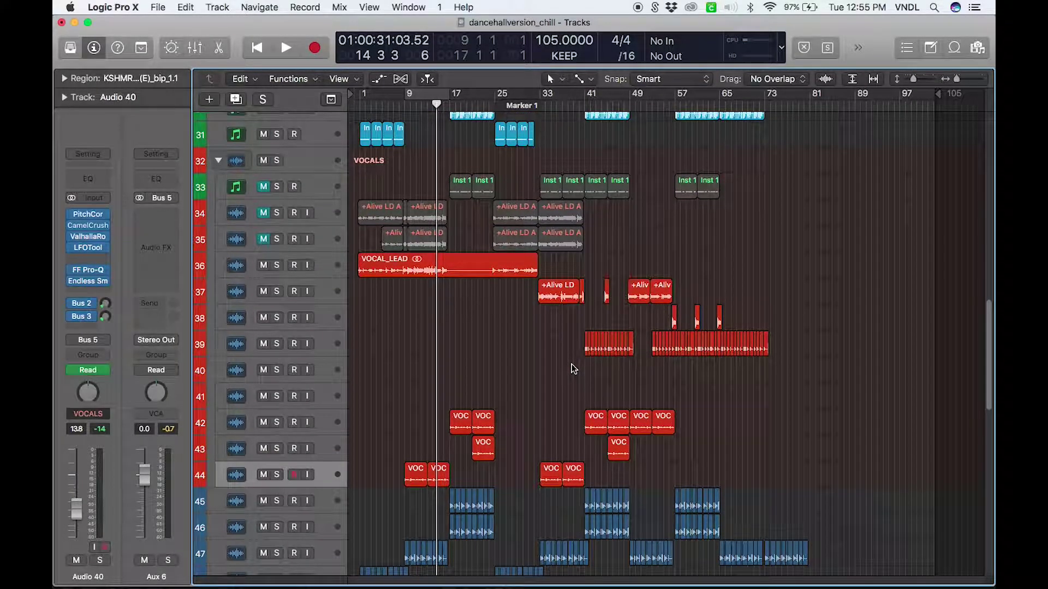
scroll(573, 368, down, 1)
drag(585, 98, 631, 103)
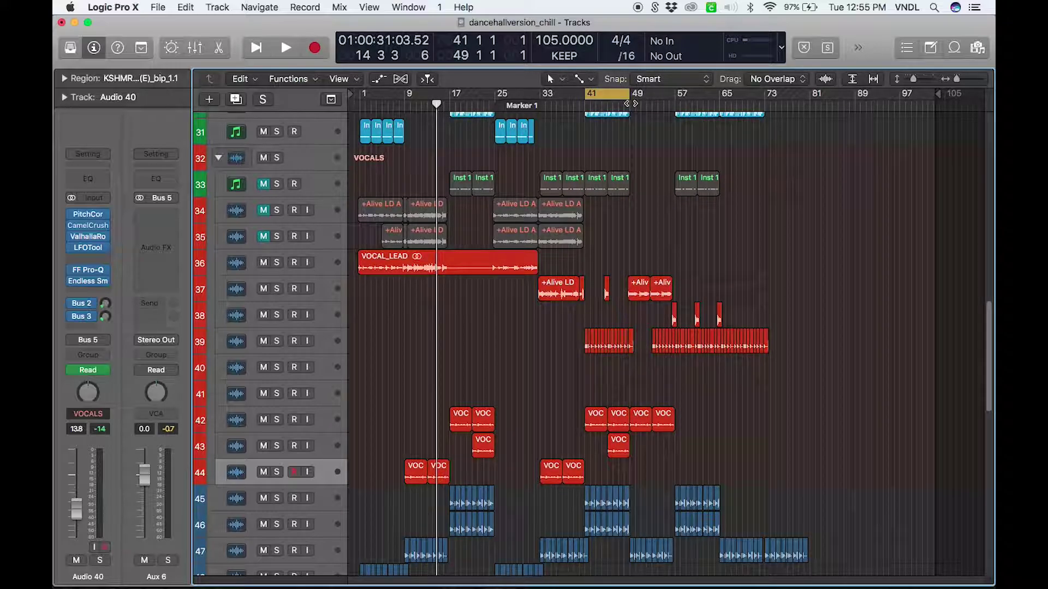
key(super+Right)
key(super+Right)
key(super+Right)
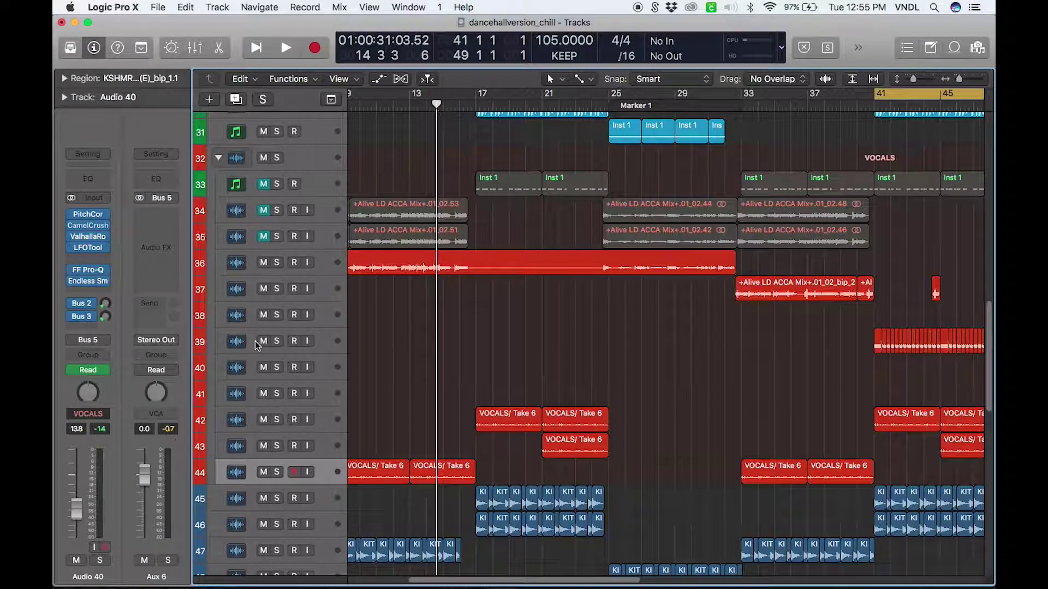
Solo the vocal chops on track 39, play them from bar 41, and select their track
click(276, 341)
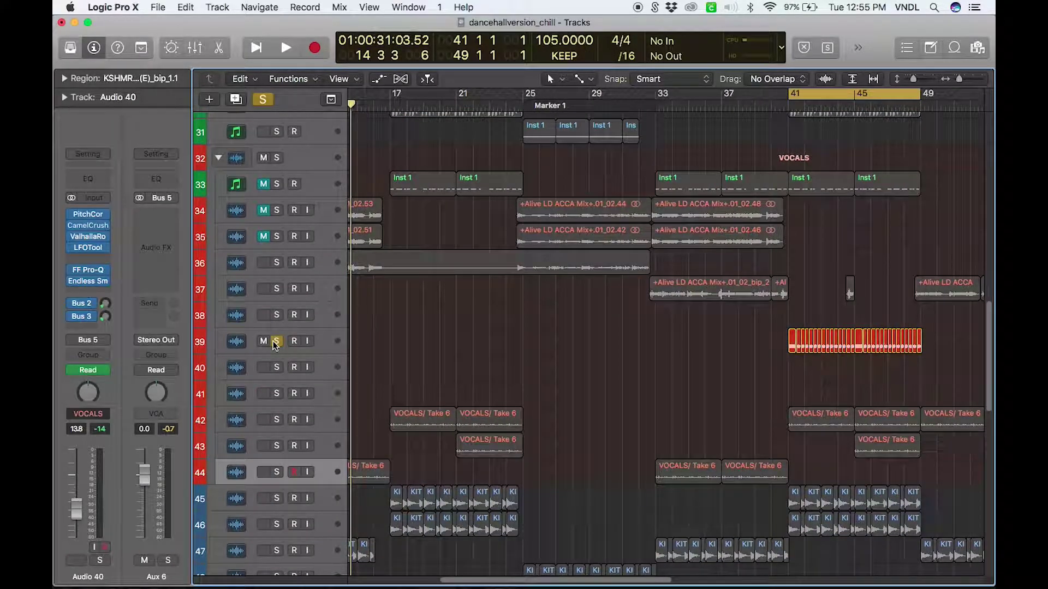
key(space)
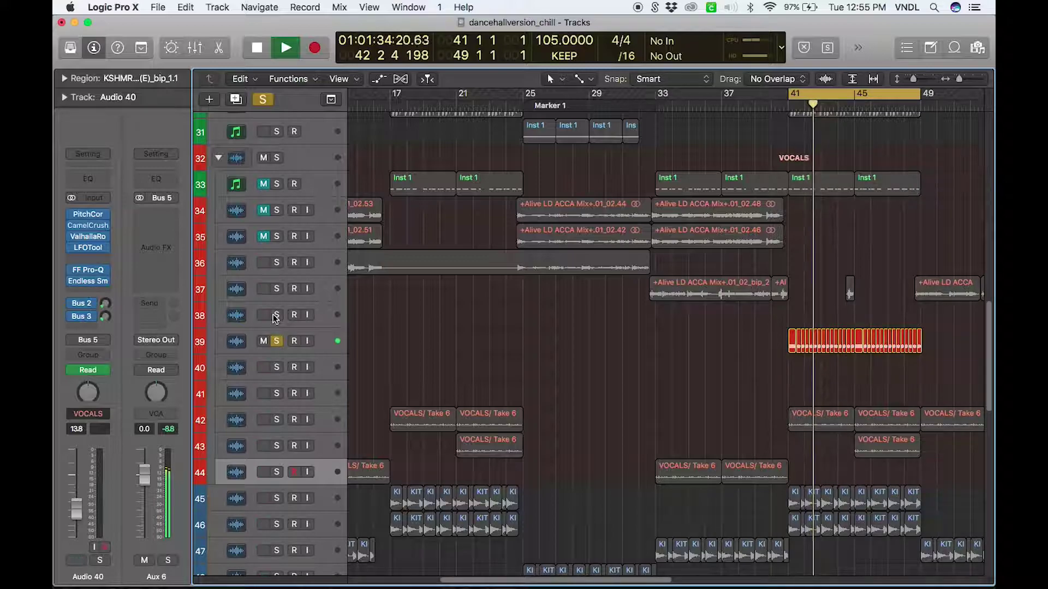
click(250, 352)
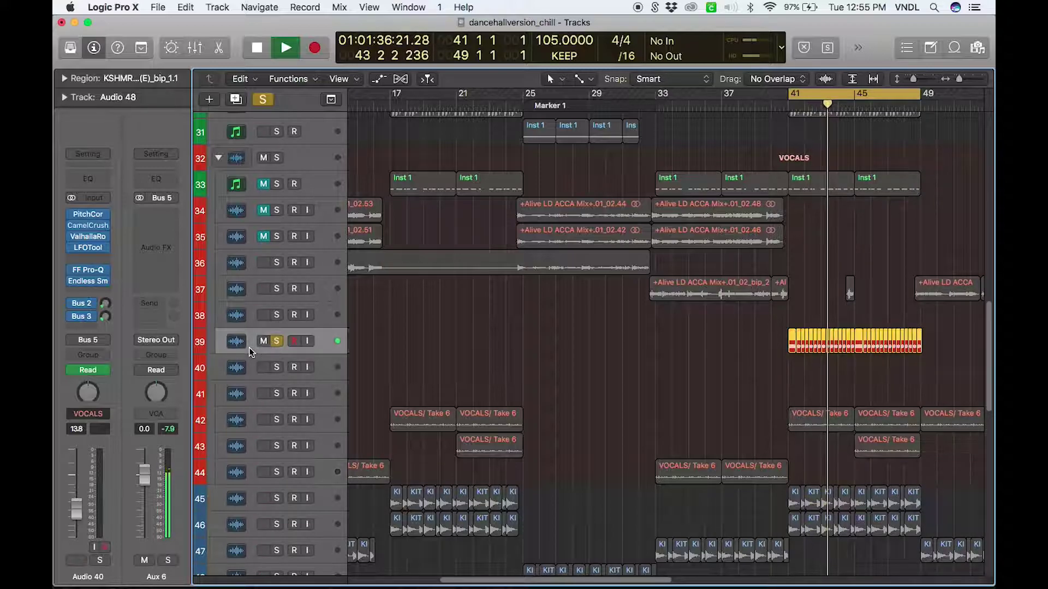
Unsolo the vocal chops on track 39 and play them in the full mix from bar 41
key(space)
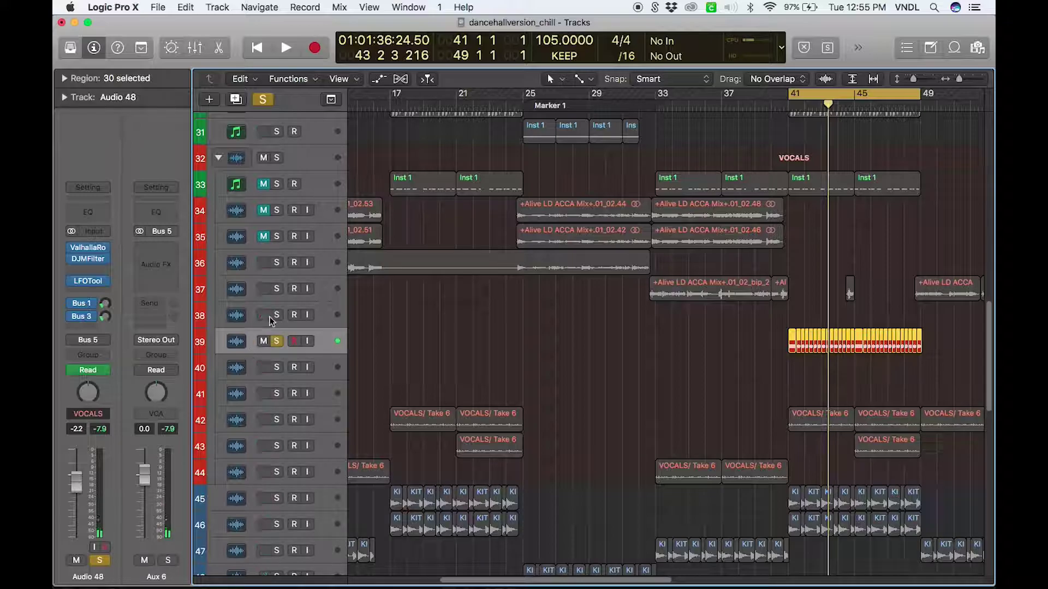
click(276, 342)
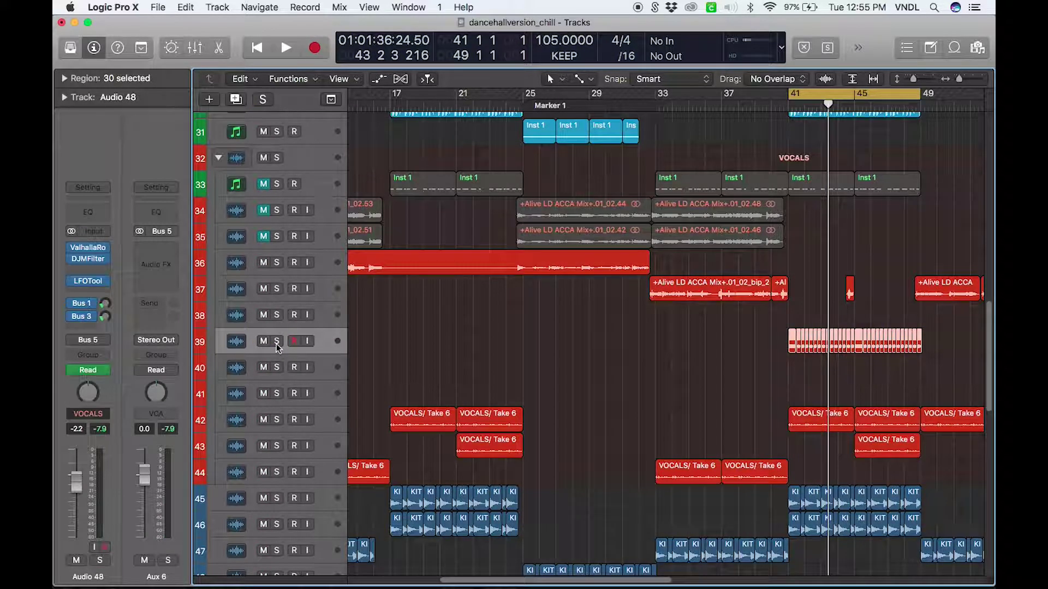
key(space)
scroll(277, 349, down, 1)
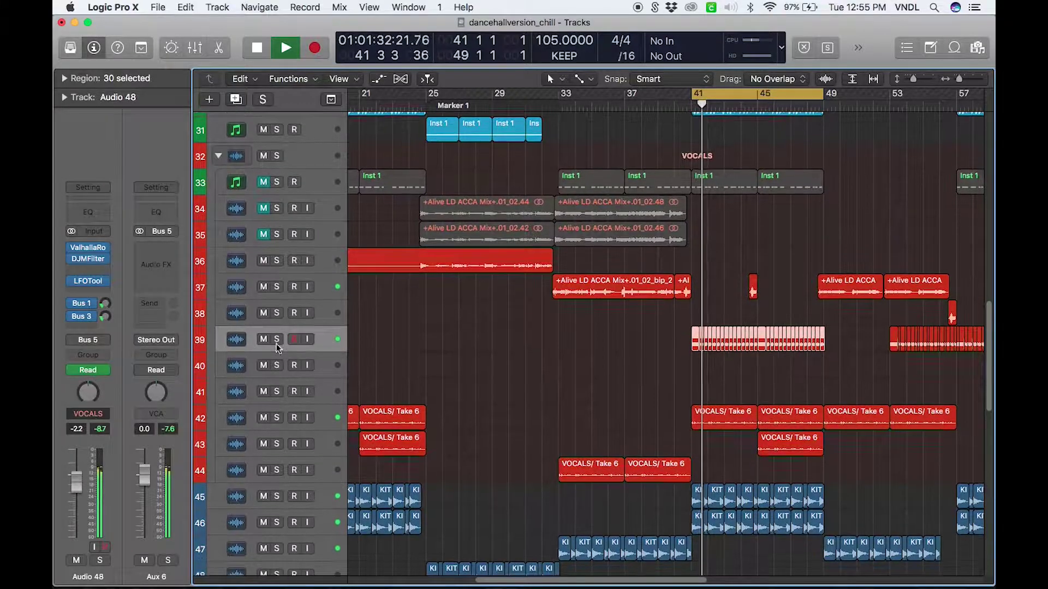
scroll(277, 348, right, 1)
scroll(496, 418, down, 10)
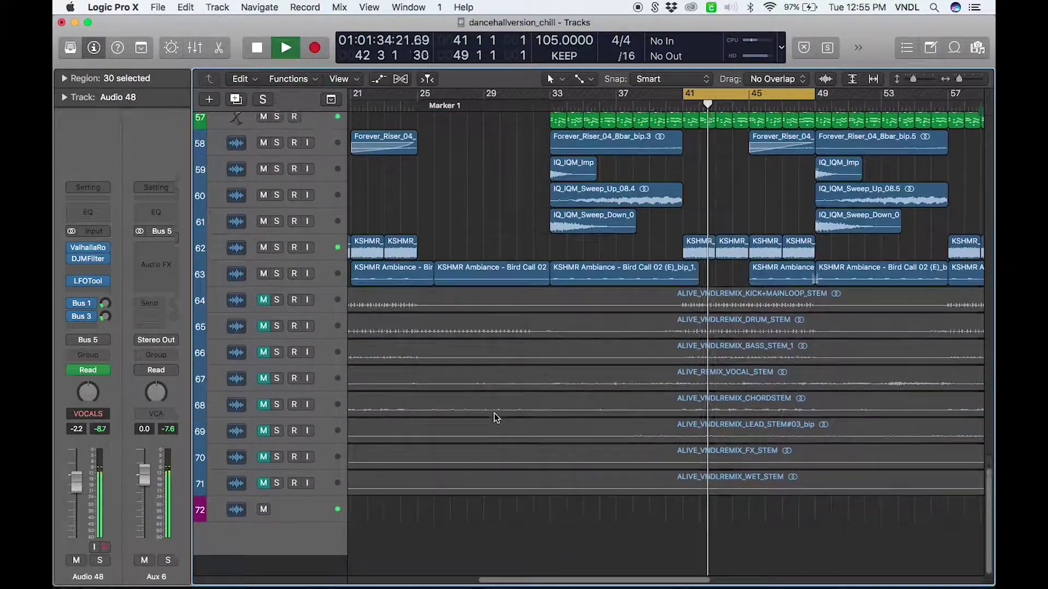
key(space)
Replay the bars 41–49 cycle with all tracks and look through the arrangement around the vocal chops
drag(691, 344, 747, 217)
scroll(747, 349, up, 5)
scroll(748, 349, up, 5)
click(729, 326)
drag(837, 250, 656, 245)
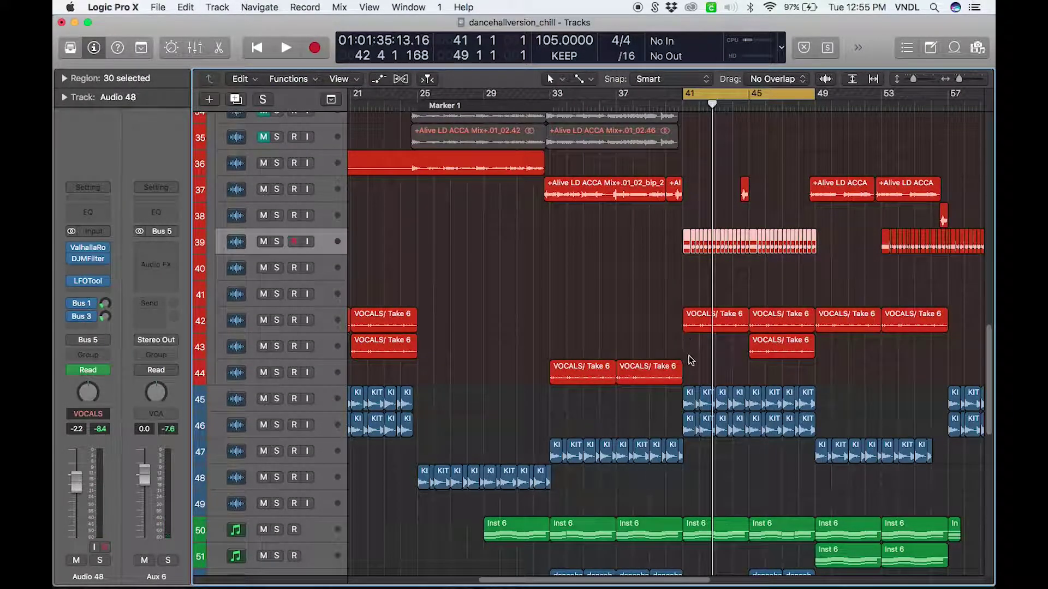
key(space)
scroll(772, 93, right, 1)
scroll(772, 94, down, 5)
scroll(772, 94, up, 5)
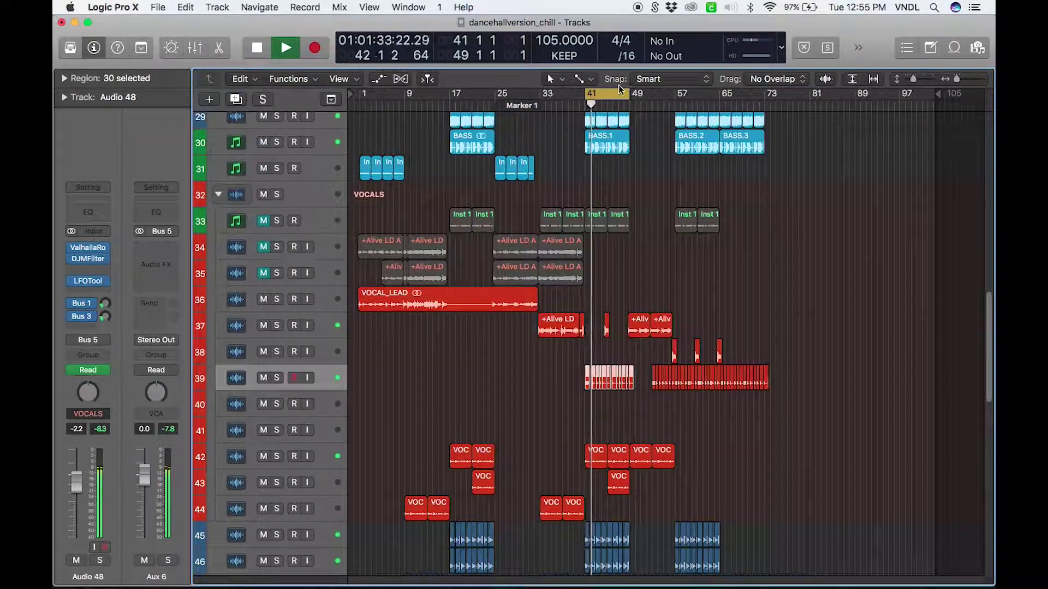
key(space)
Move the cycle range to bars 57–65 and look through the drum, bass, vocal and effects tracks there
drag(611, 93, 700, 88)
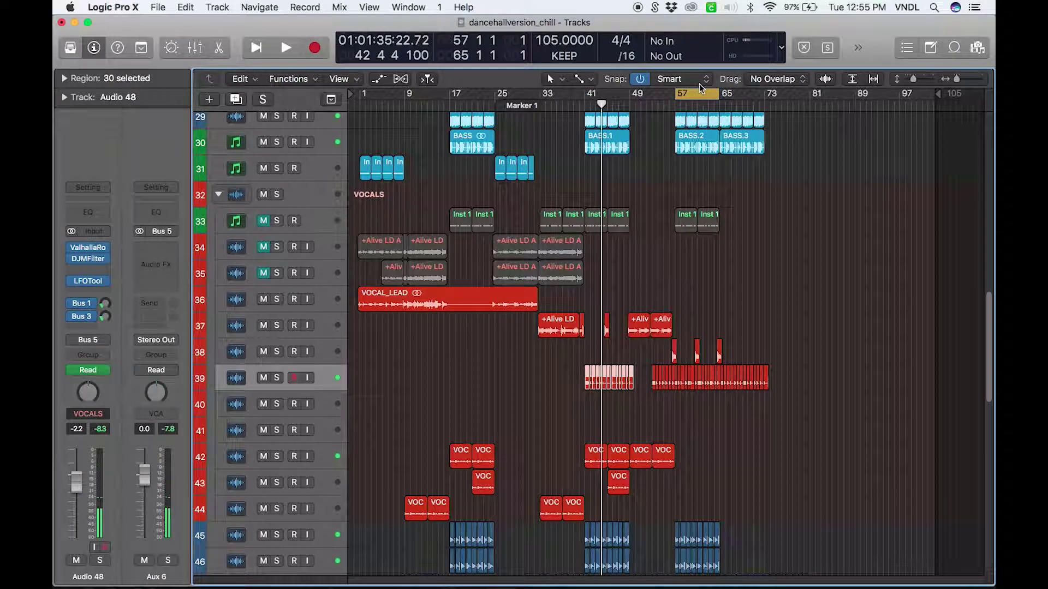
key(super+Right)
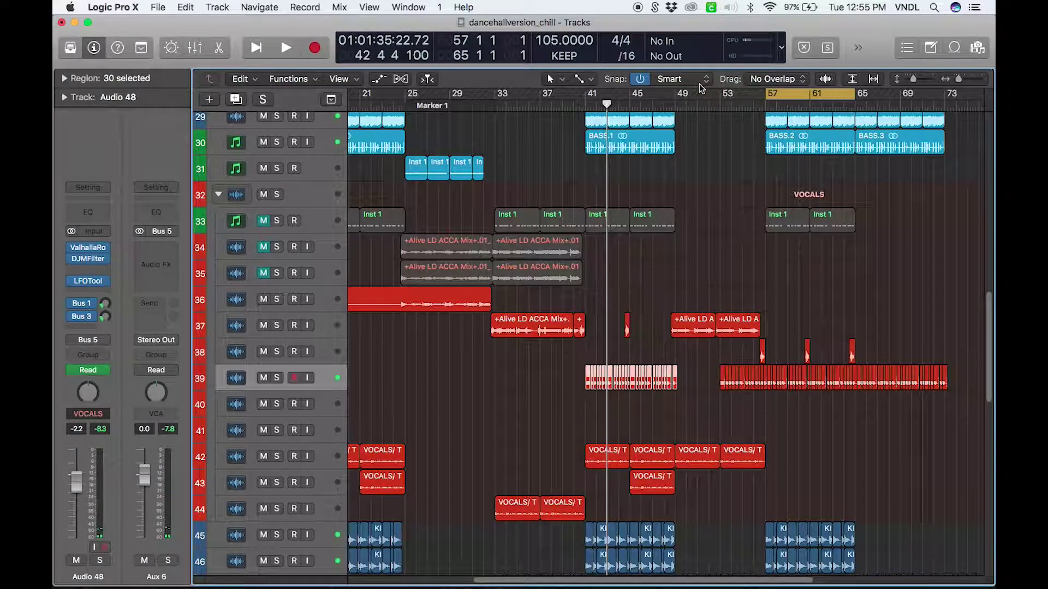
scroll(610, 427, down, 10)
scroll(610, 426, up, 20)
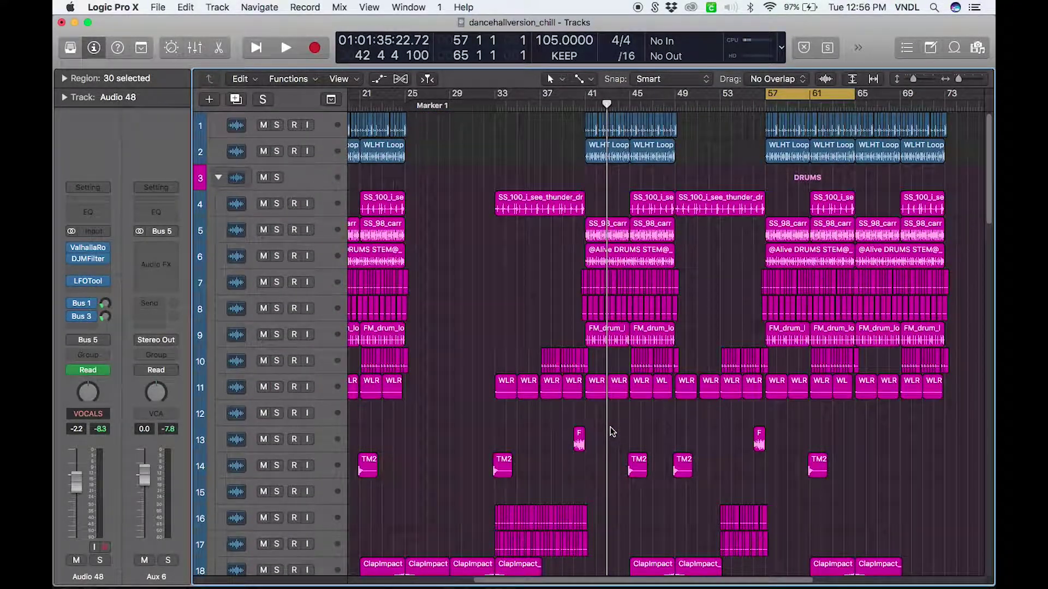
scroll(610, 426, down, 3)
scroll(610, 427, down, 16)
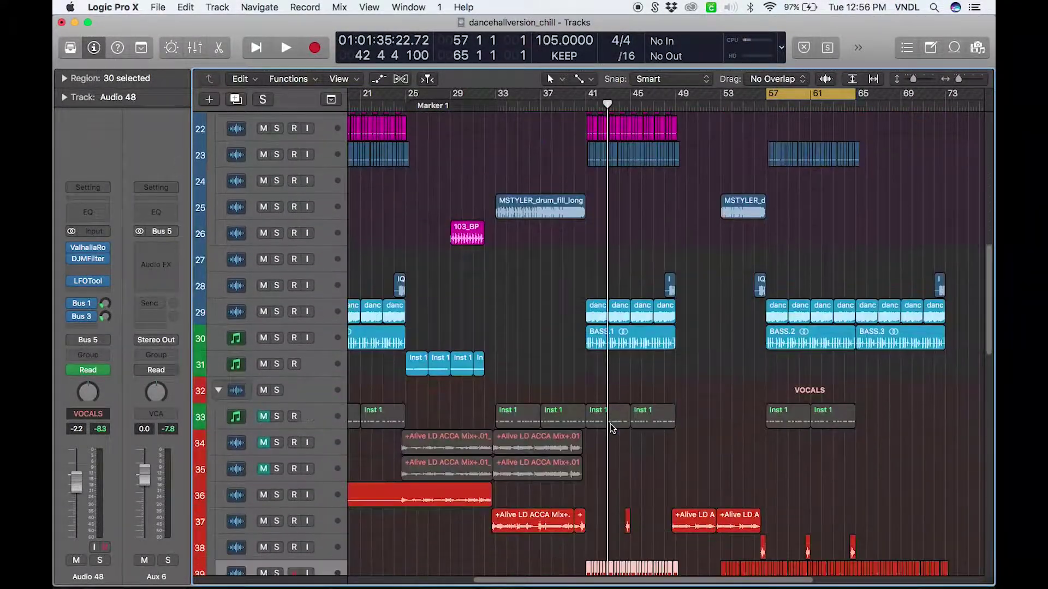
scroll(610, 427, down, 6)
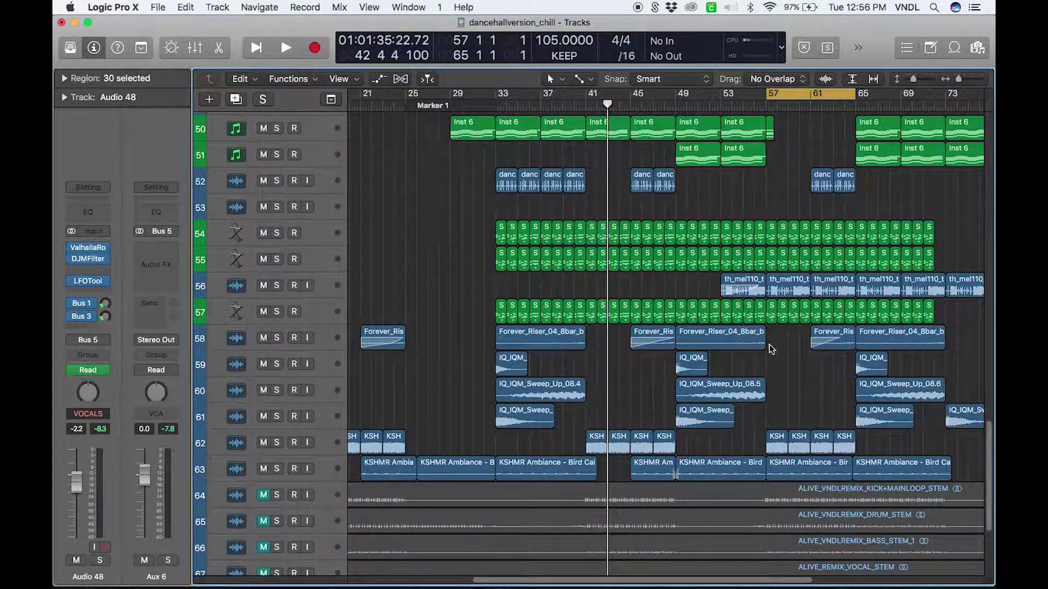
Audition the tap flute melody on track 56 from bar 57, in the mix and soloed, leaving it unsoloed
click(247, 290)
key(space)
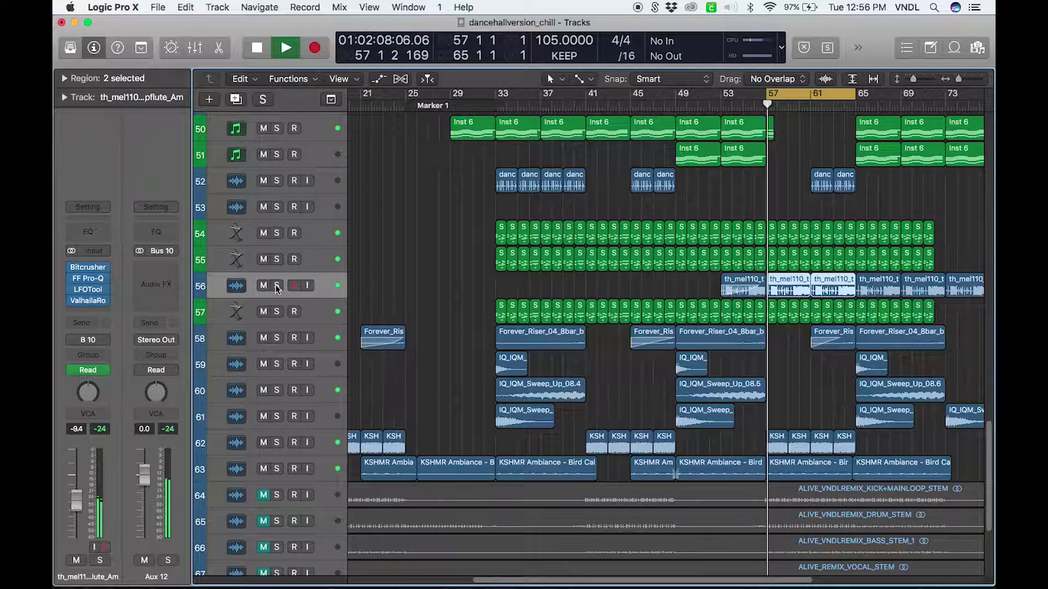
click(277, 286)
key(space)
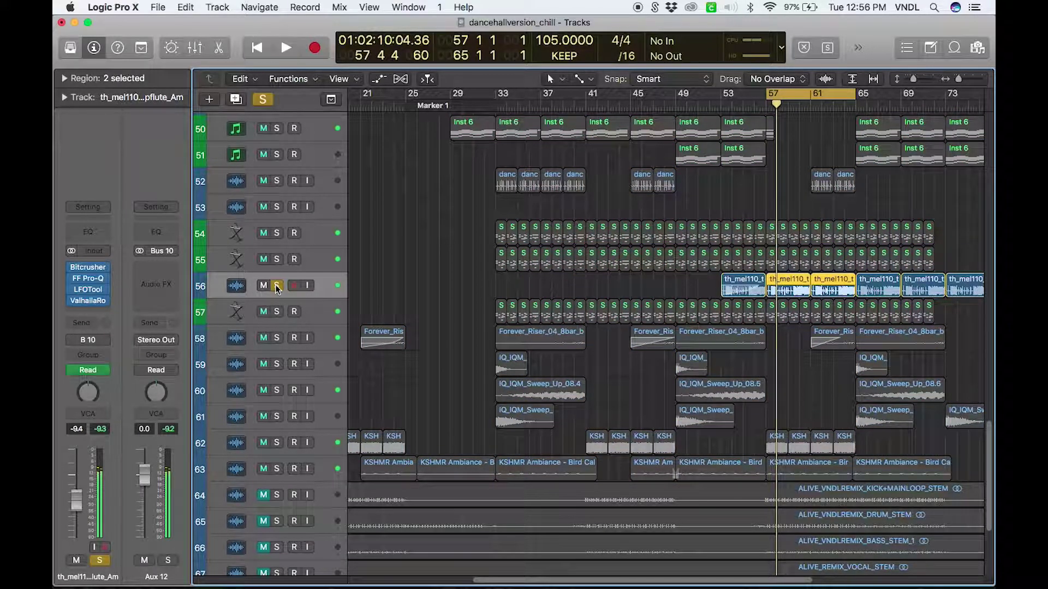
click(277, 286)
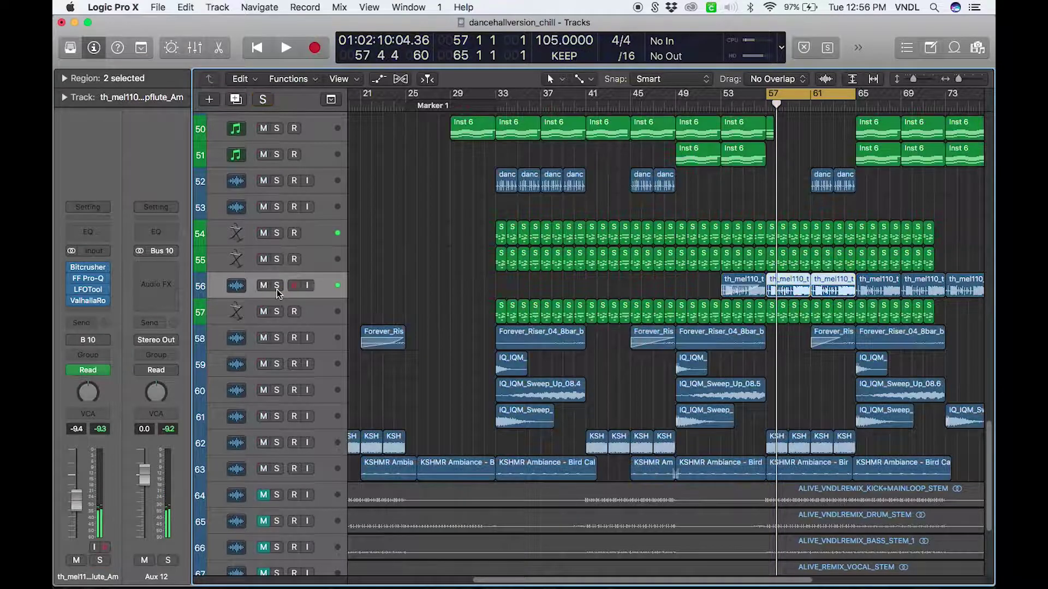
Play the full mix from bar 57 and zoom in on the second group of vocal chops on track 39
key(space)
scroll(325, 480, up, 15)
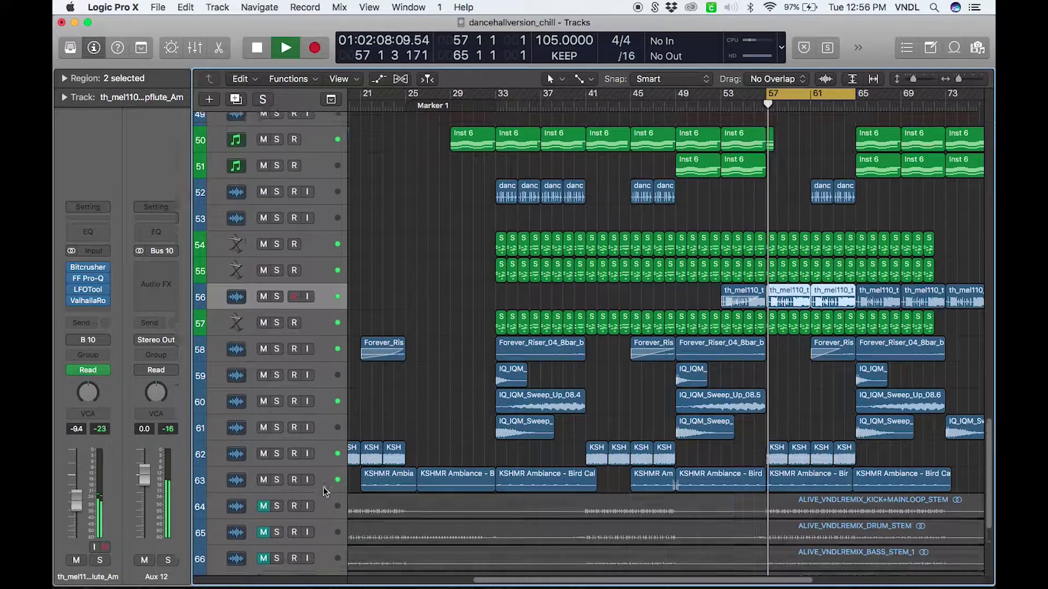
scroll(325, 486, down, 4)
key(super+Right)
key(super+Right)
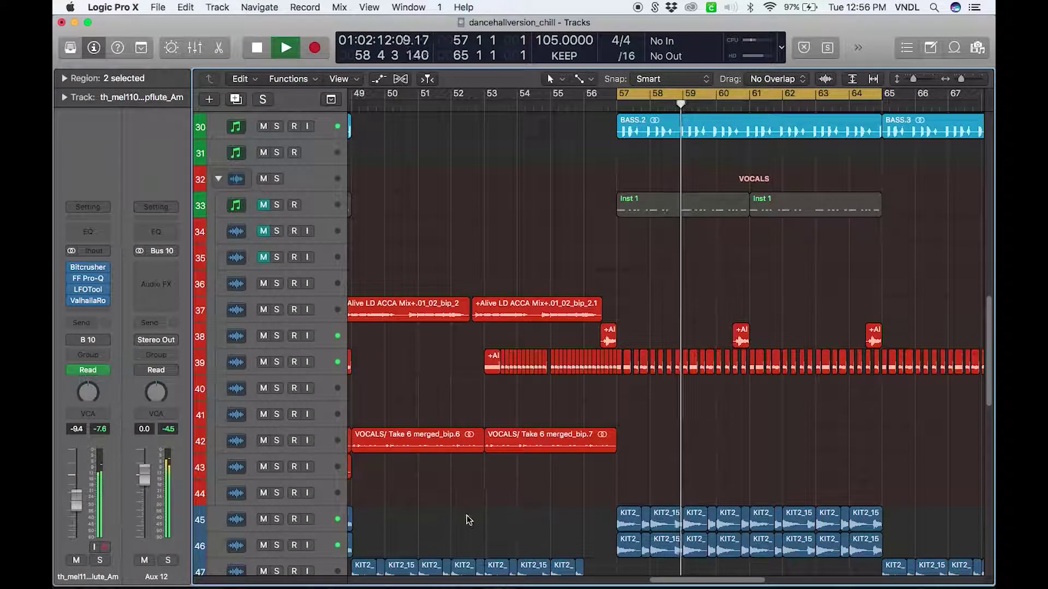
key(space)
Audition the second group of vocal chops on track 39 soloed, and then in the full mix from bar 57
click(276, 362)
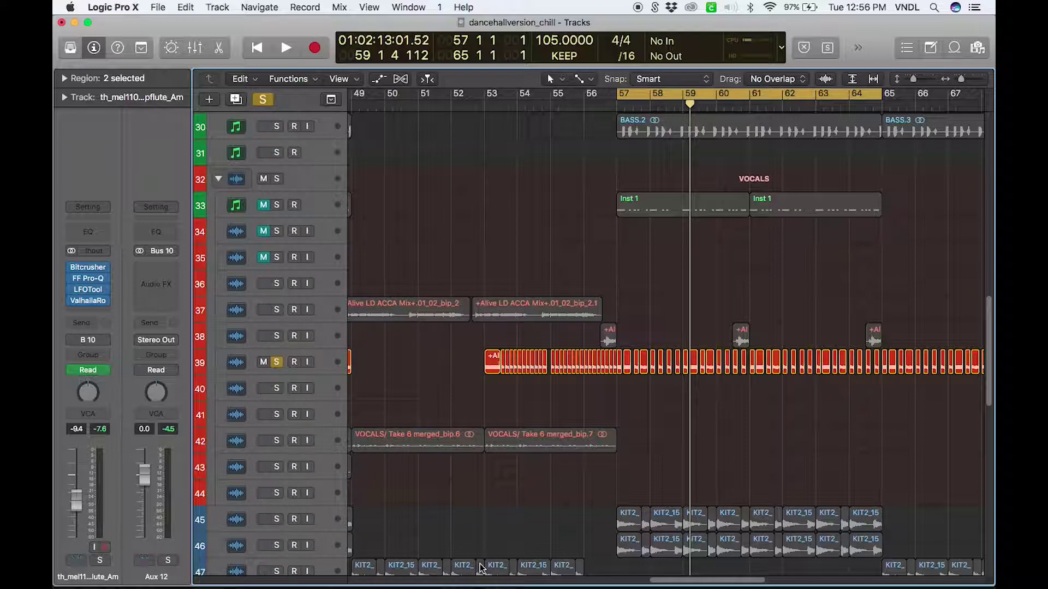
key(space)
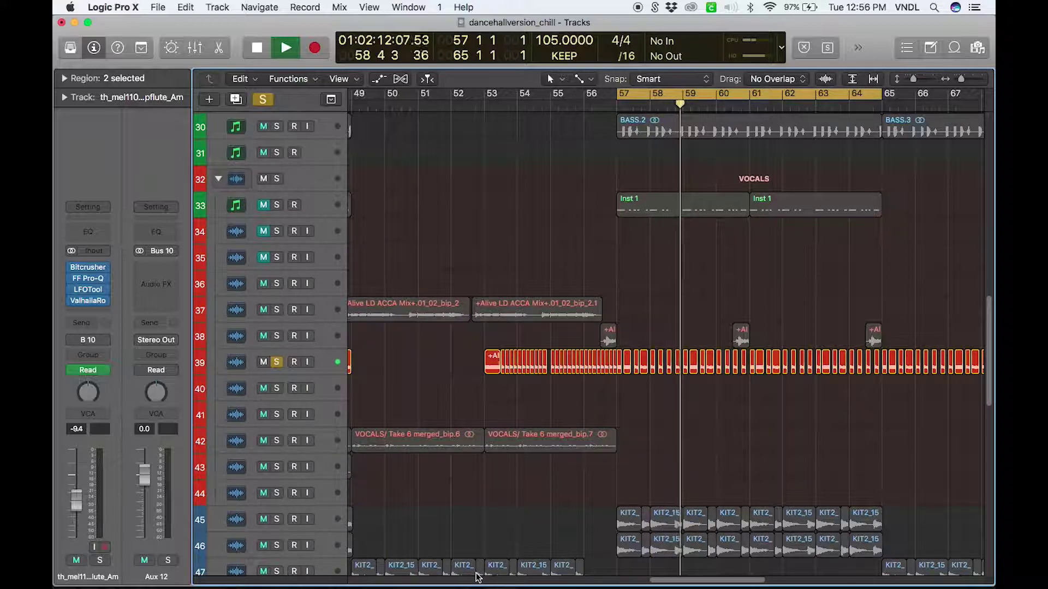
key(space)
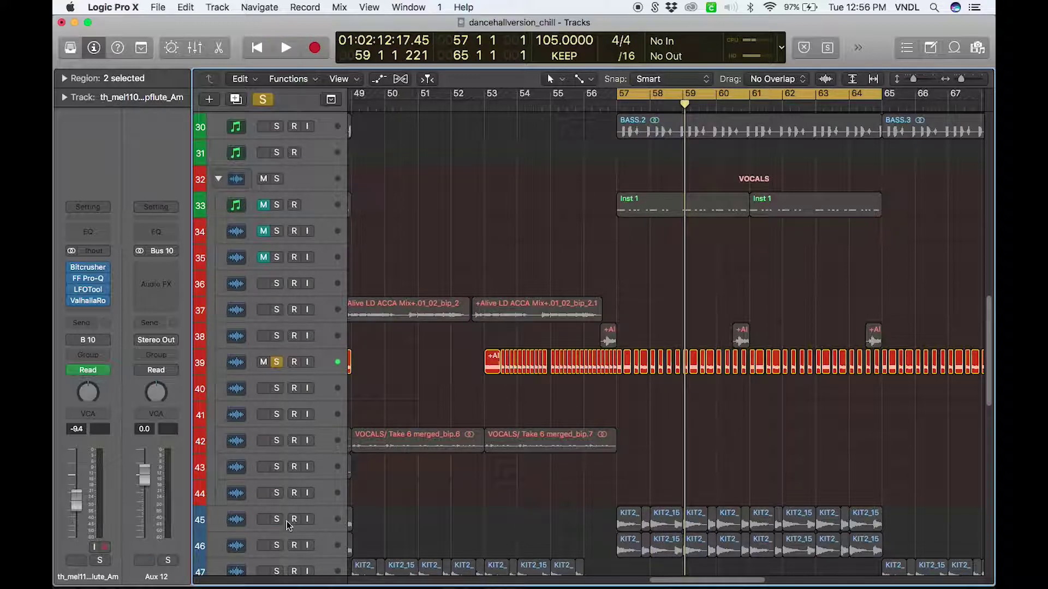
click(280, 362)
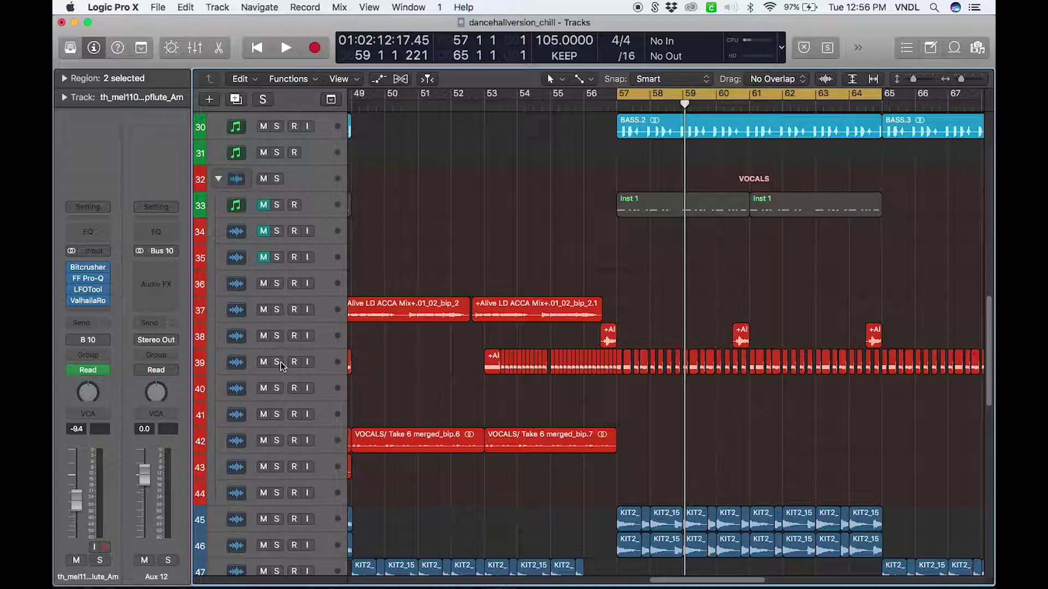
key(space)
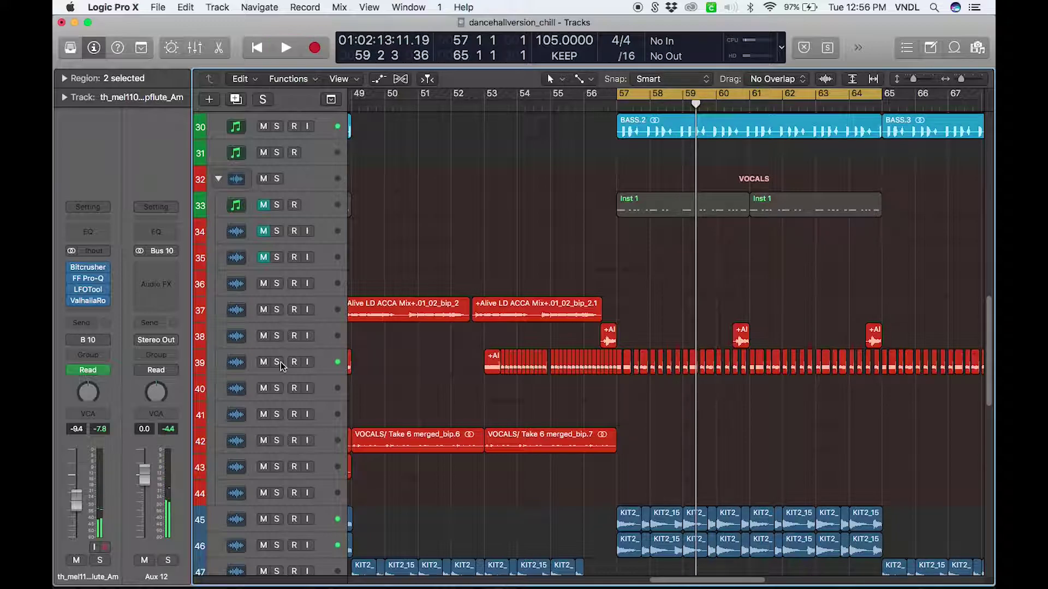
Zoom out and look over how the drum, bass, vocal and synth tracks are laid out across the arrangement
key(super+Left)
key(super+Up)
key(super+Up)
key(super+Up)
key(super+Up)
key(super+Up)
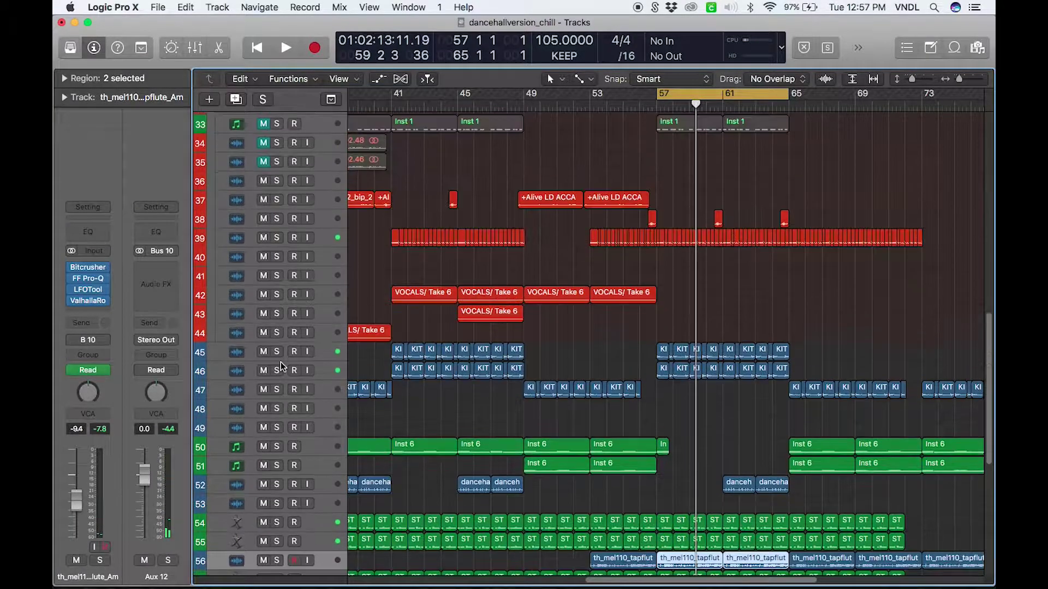
key(super+Left)
key(super+Left)
key(super+Down)
key(super+Down)
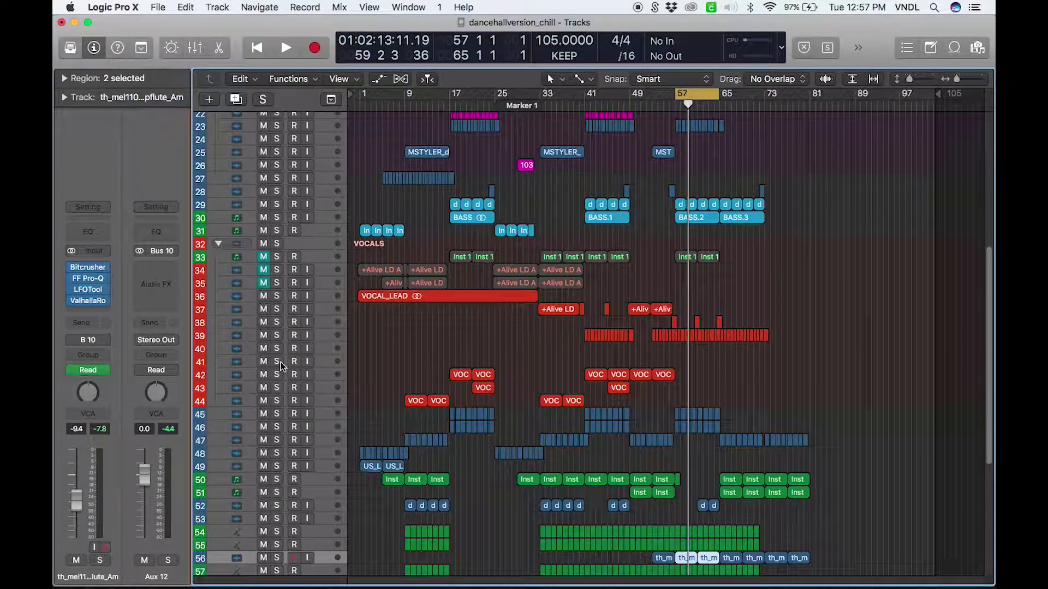
Look through the named instrument, riser, sweep and ambience tracks up close, and review the full-length arrangement around the VOCALS group
key(super+Right)
key(super+Right)
key(super+Down)
key(super+Down)
key(super+Down)
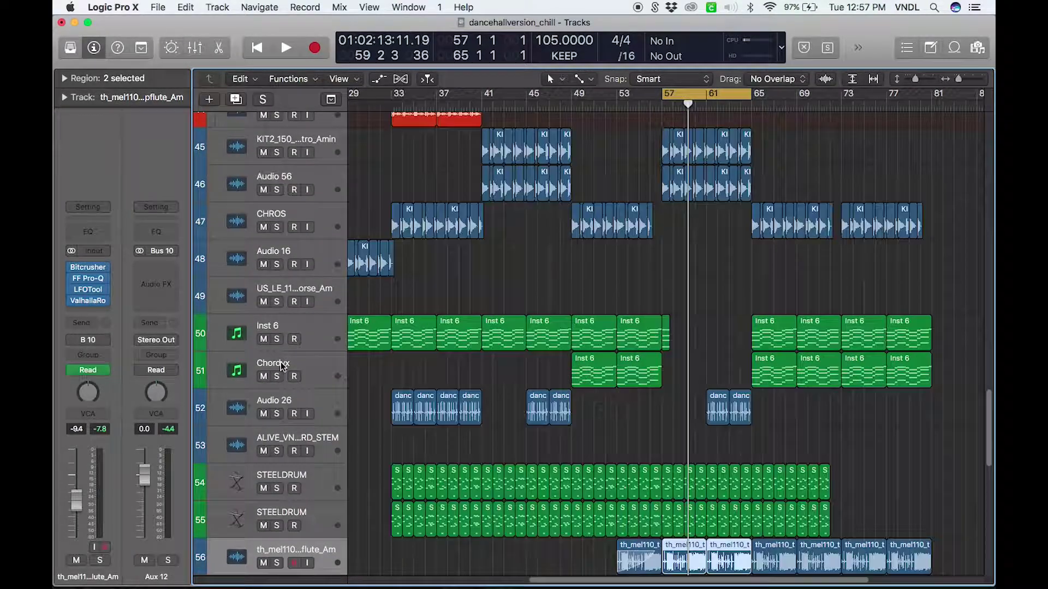
scroll(281, 366, down, 10)
scroll(290, 357, up, 4)
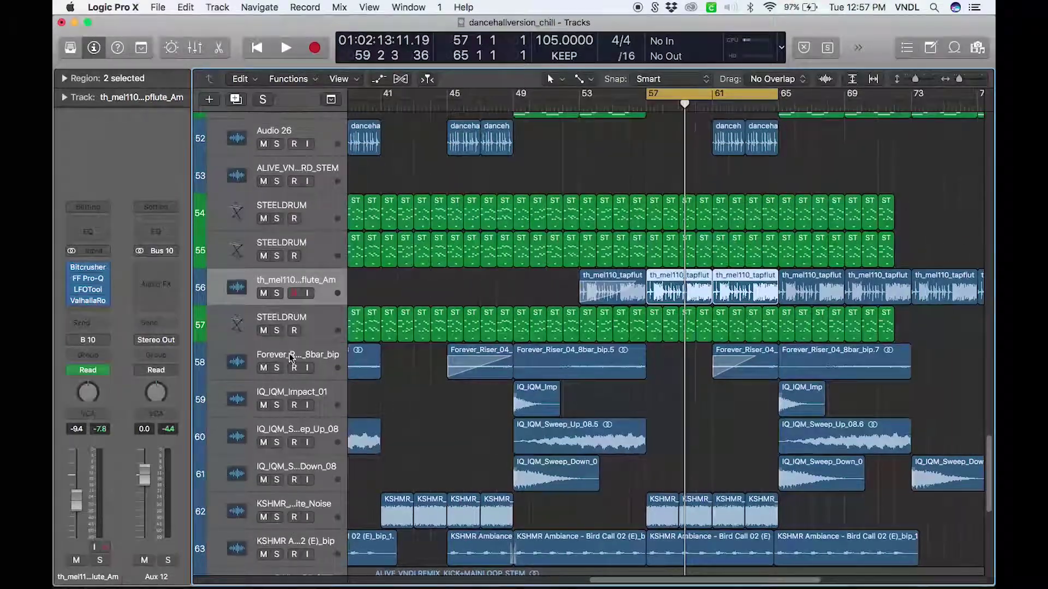
key(super+Left)
key(super+Left)
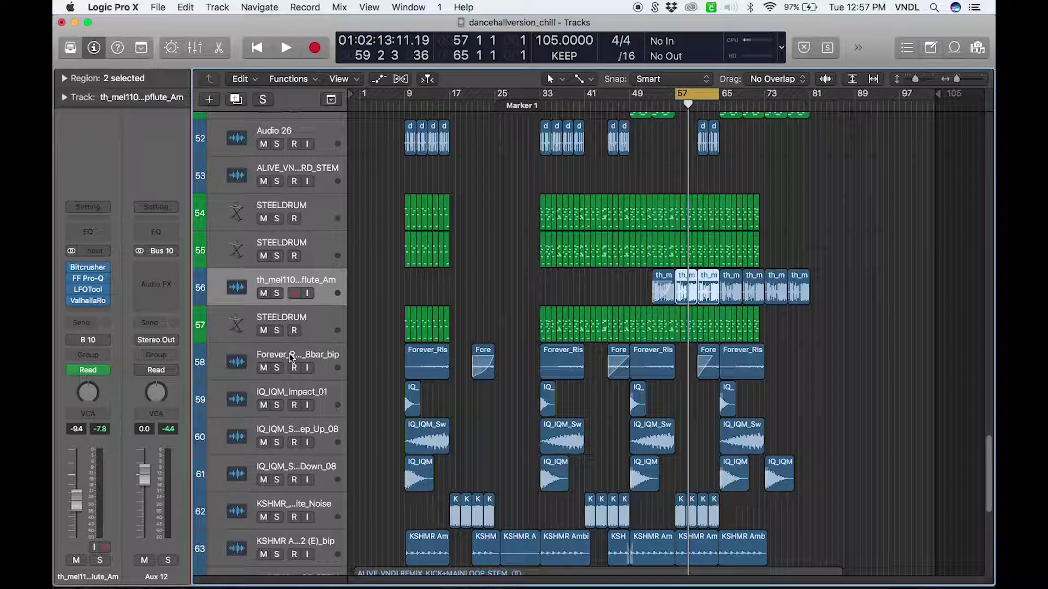
scroll(706, 507, up, 15)
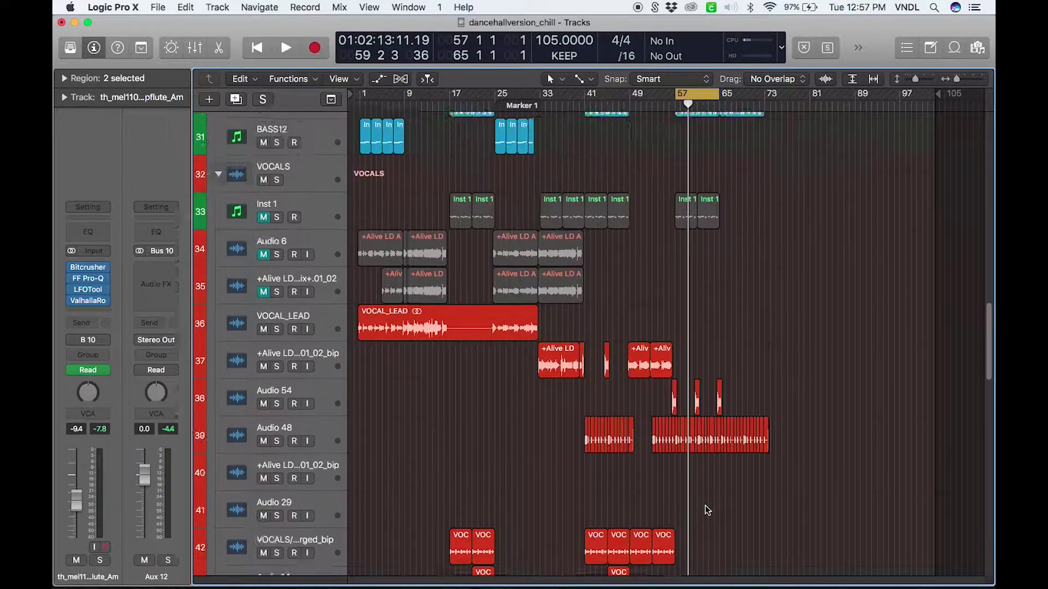
scroll(706, 508, down, 5)
scroll(706, 507, down, 10)
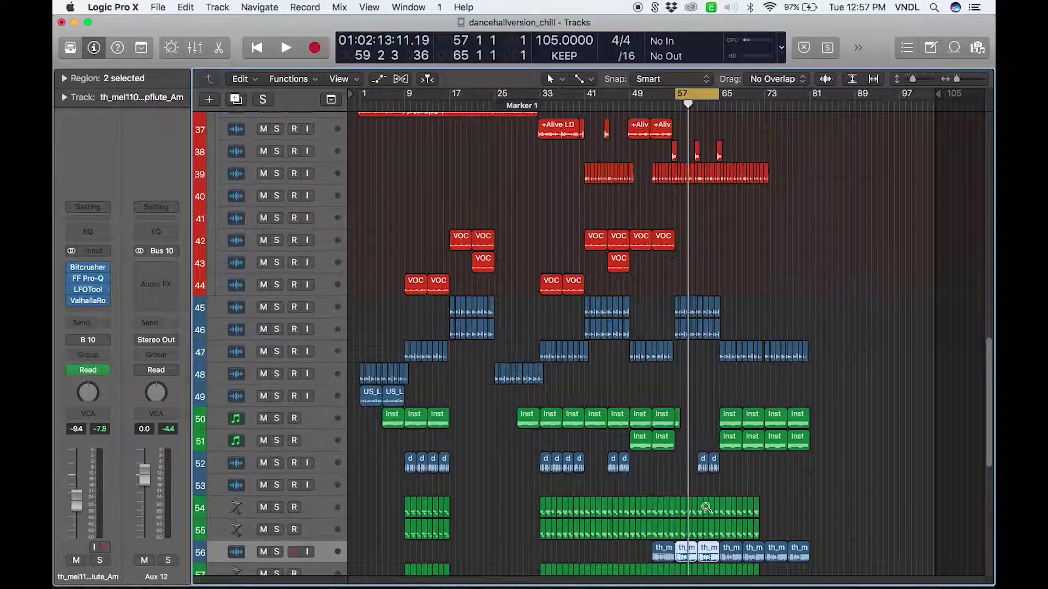
scroll(706, 507, down, 8)
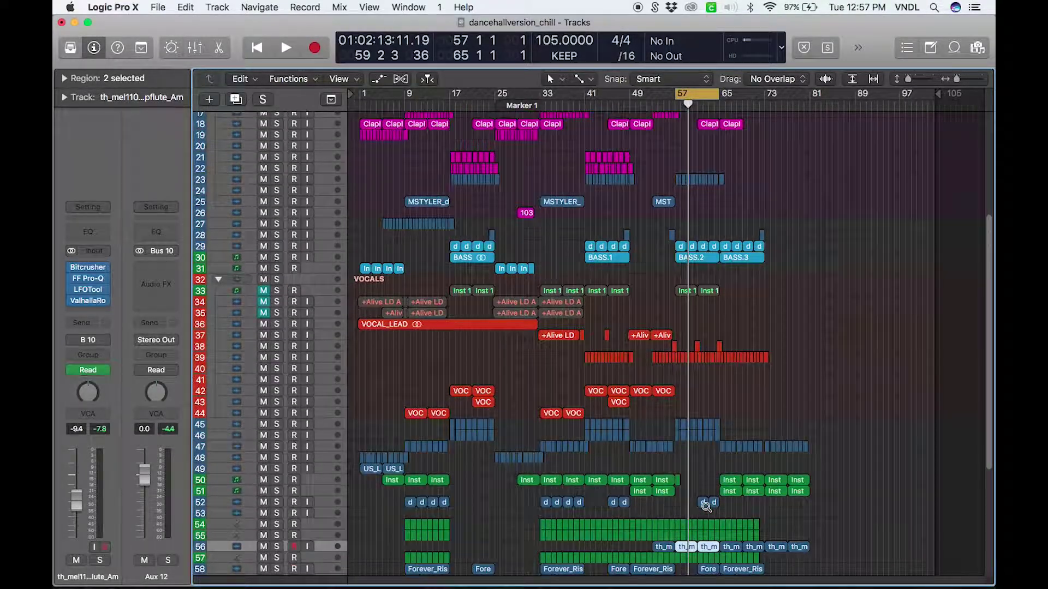